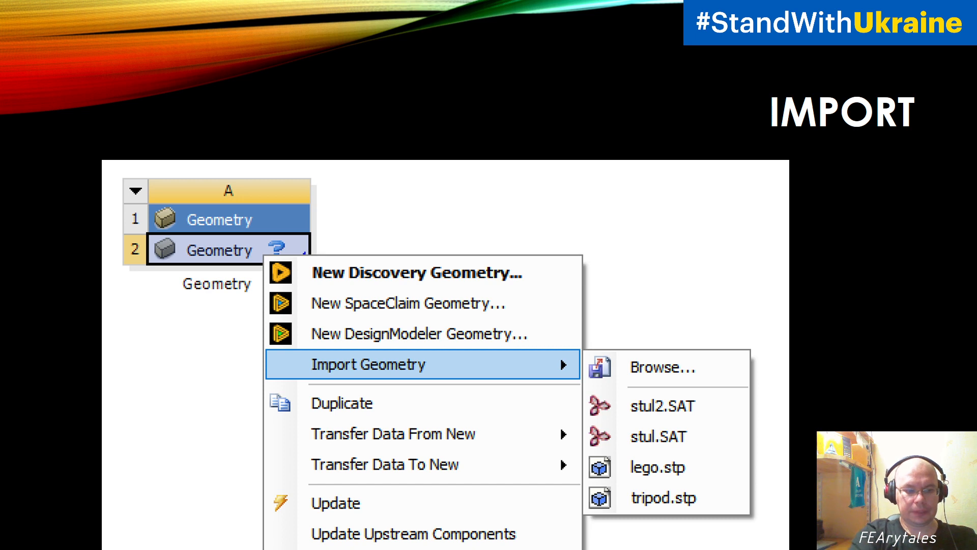
Import the stul file from the 02_stul folder into the Workbench project schematic as a standalone Geometry system.
key("Escape")
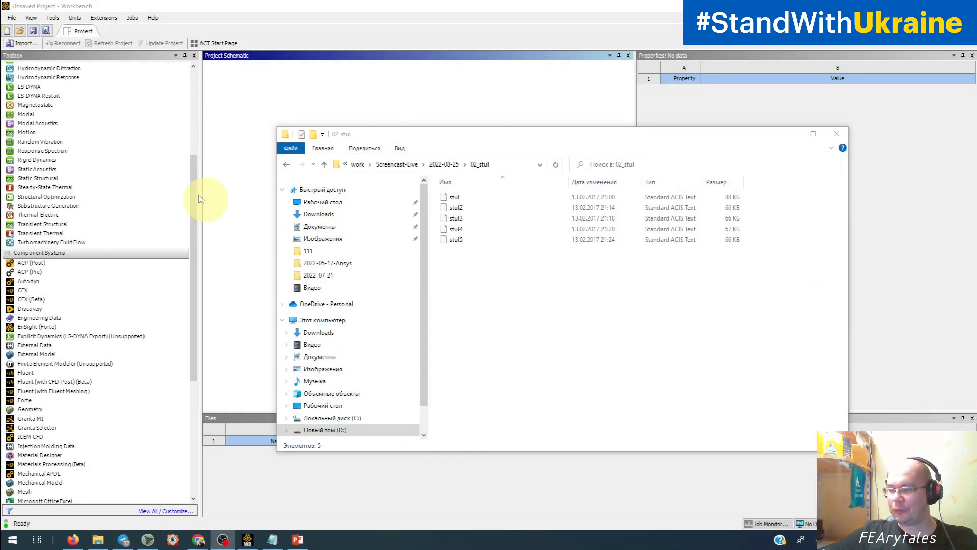
left_click(255, 85)
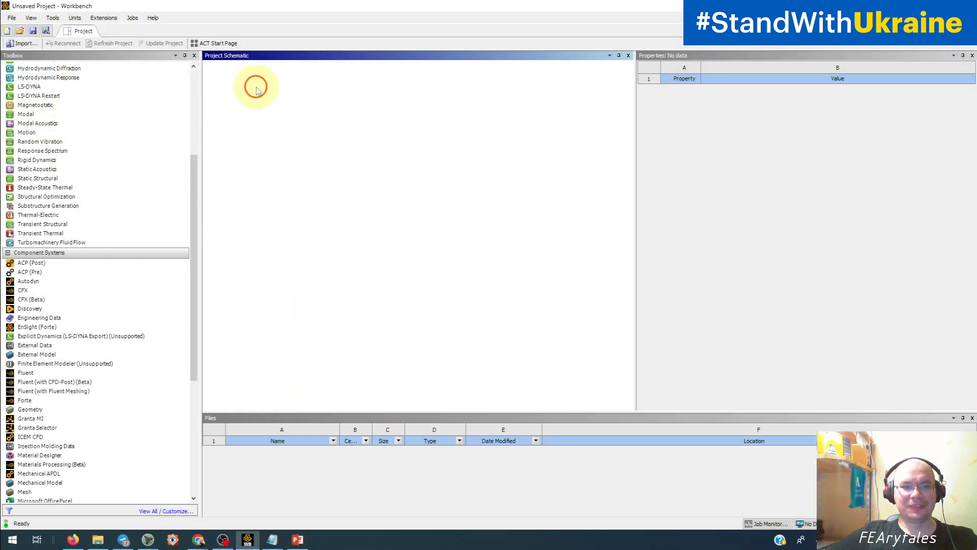
left_click(98, 539)
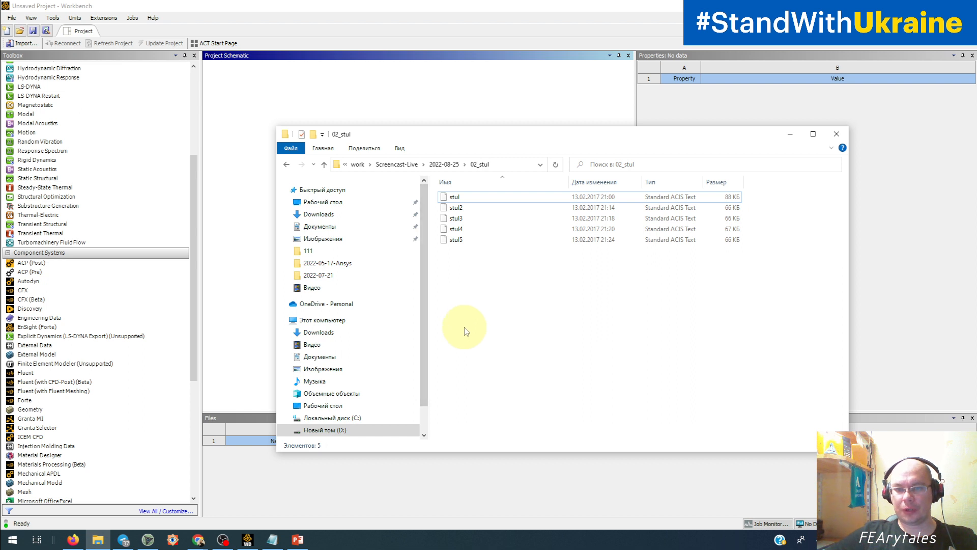
left_click(473, 202)
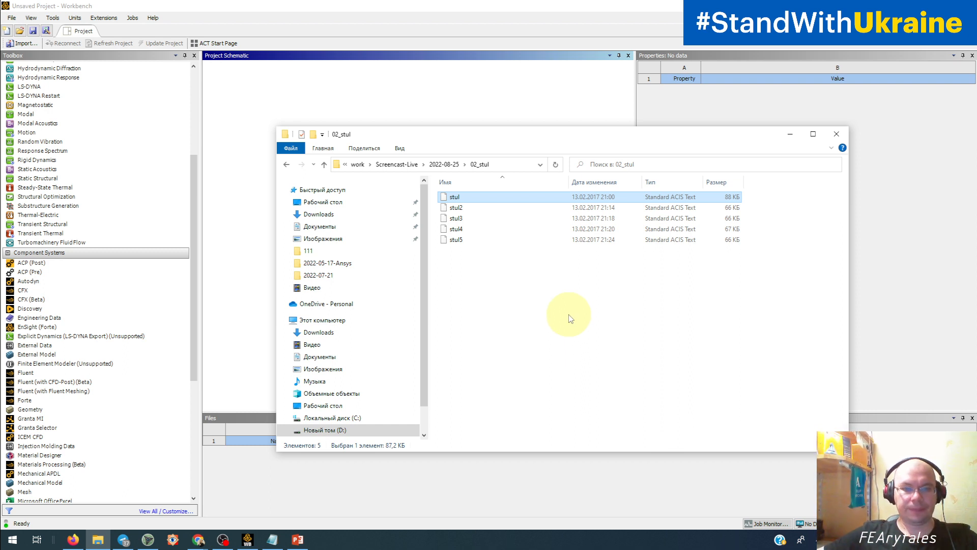
left_click_drag(507, 134, 596, 123)
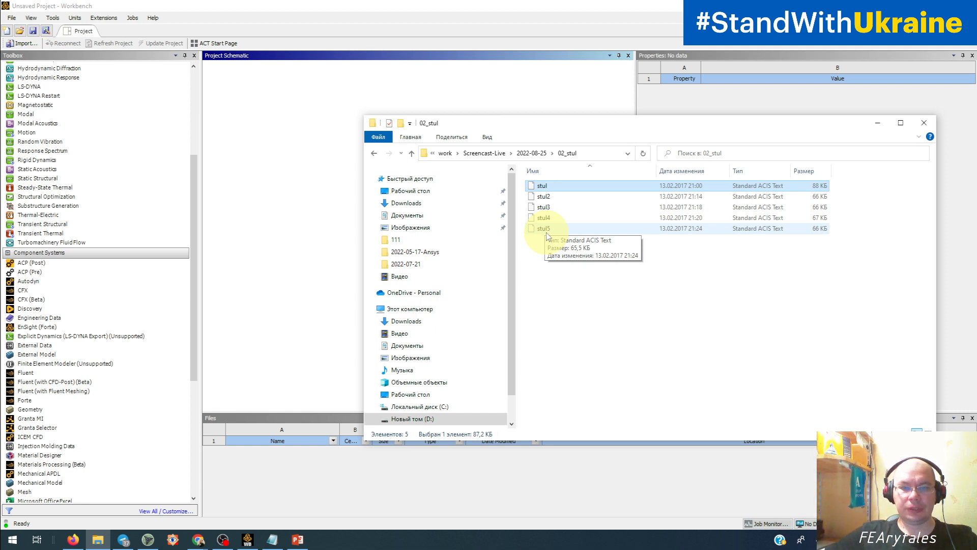
left_click(543, 197)
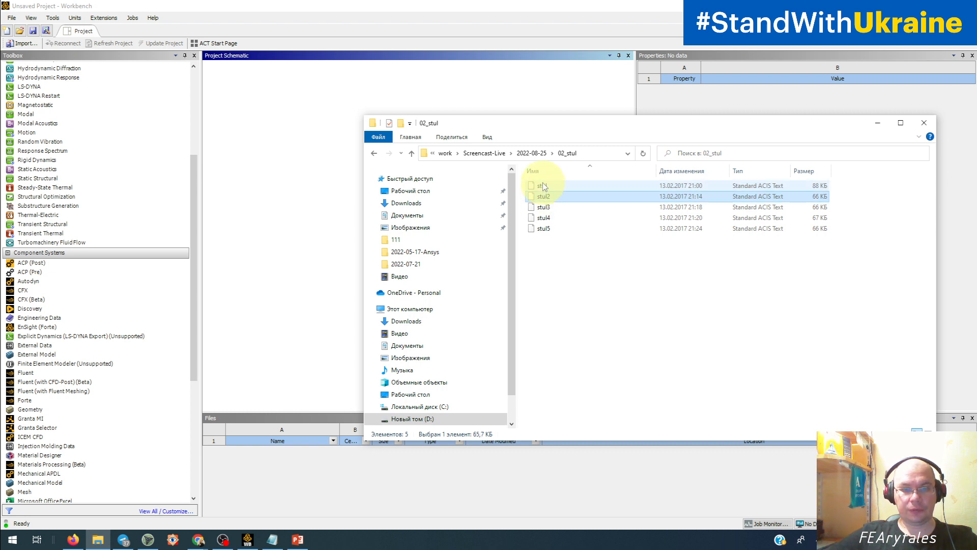
left_click(542, 186)
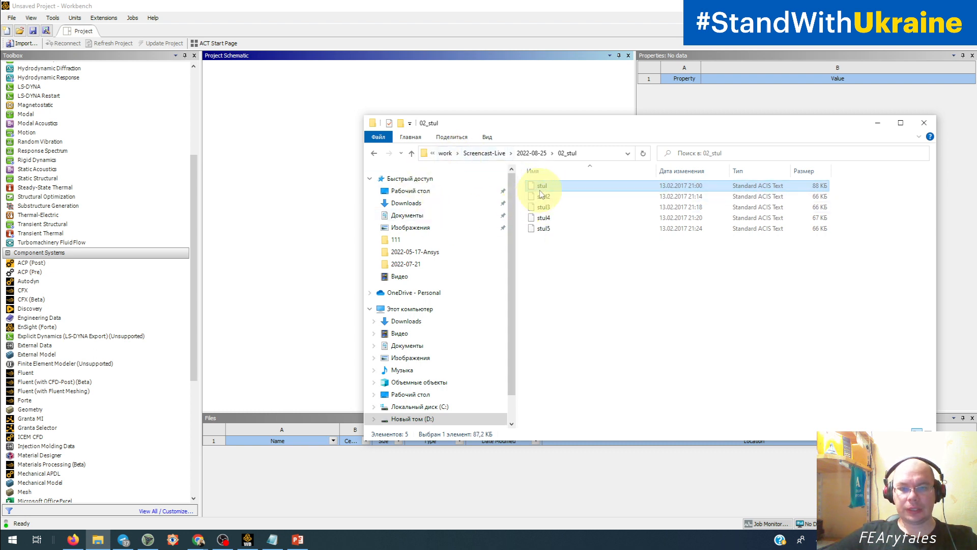
left_click_drag(542, 190, 275, 125)
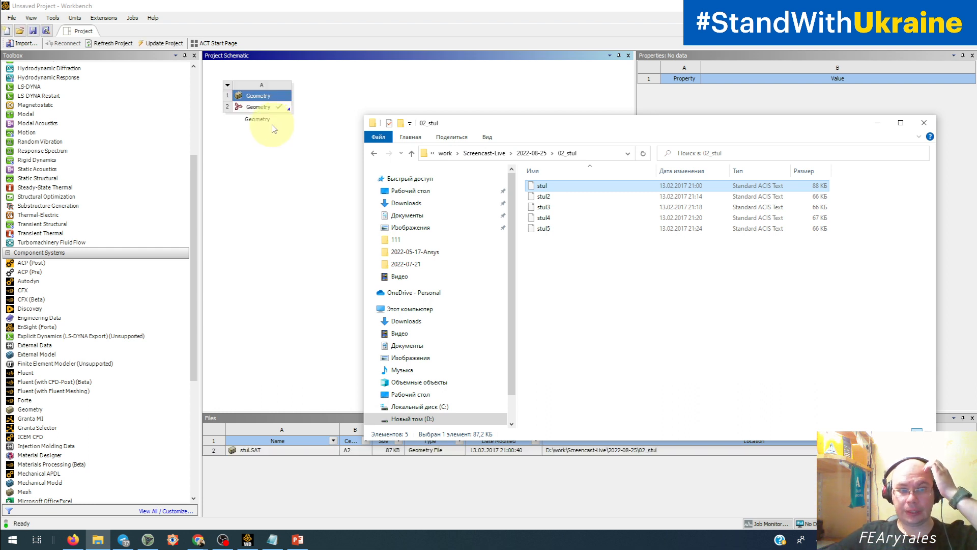
left_click(261, 157)
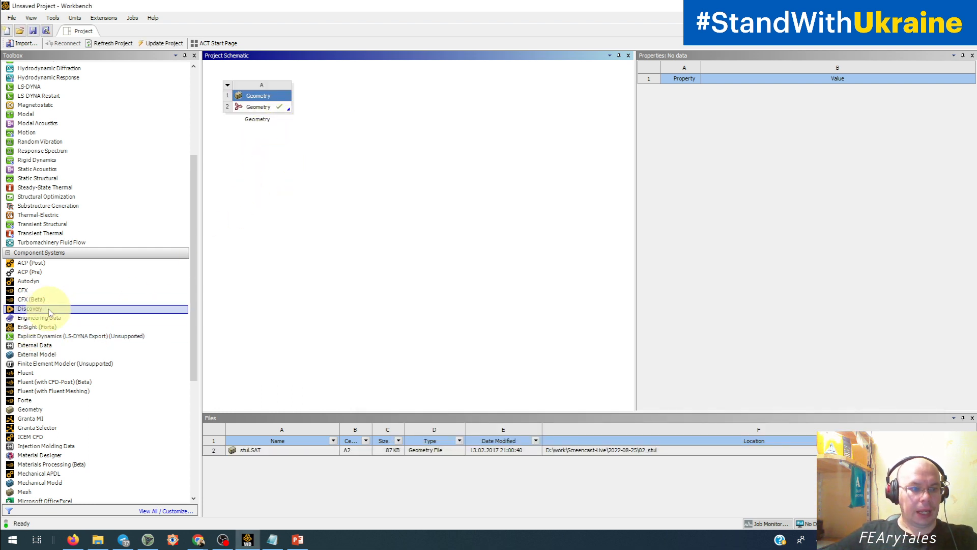
Add a Static Structural system linked to the imported Geometry cell and open its Model in Mechanical.
left_click_drag(35, 178, 279, 107)
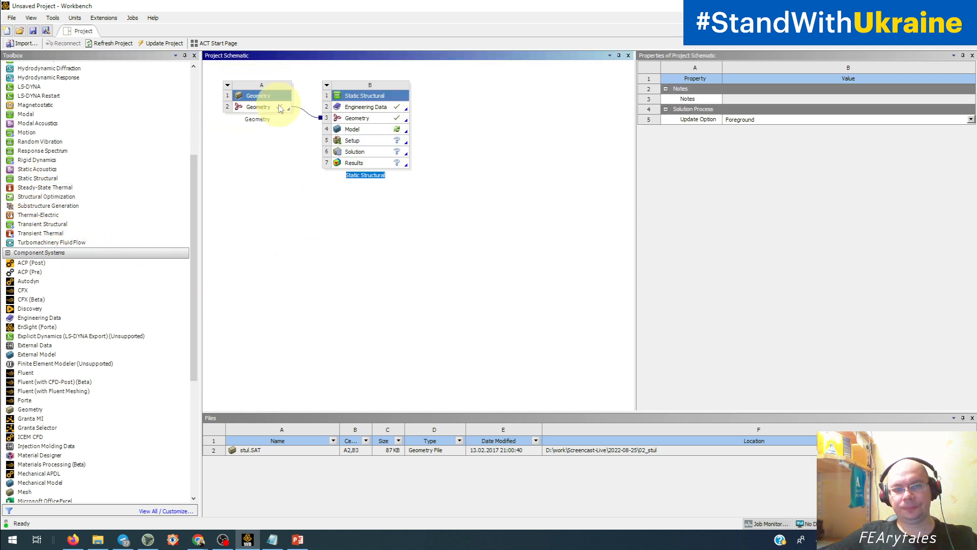
double_click(364, 130)
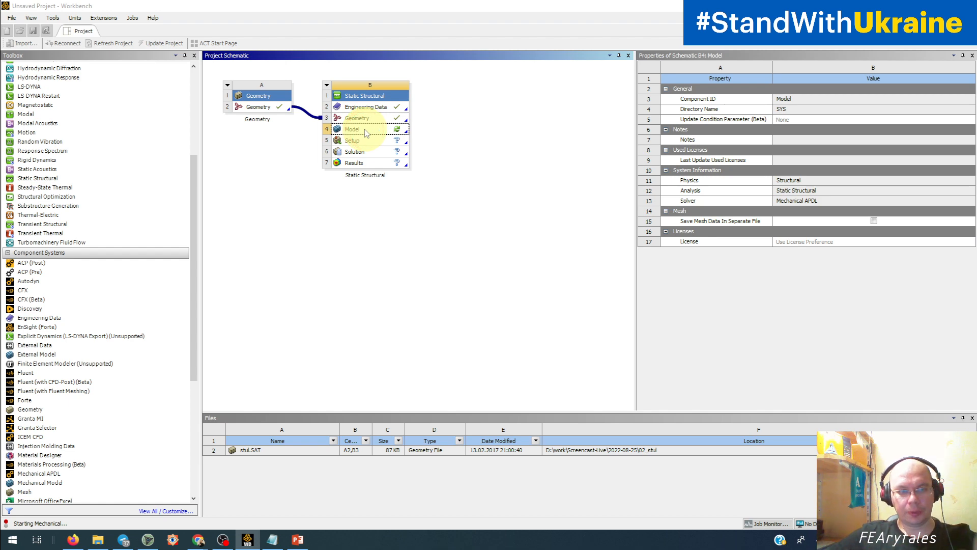
left_click(255, 146)
left_click(219, 95)
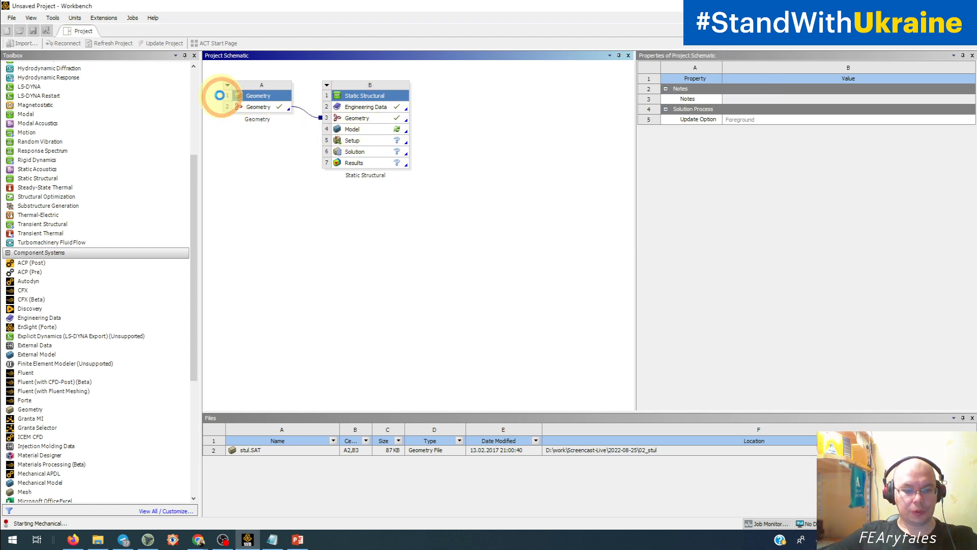
key("ctrl+1")
left_click(225, 85)
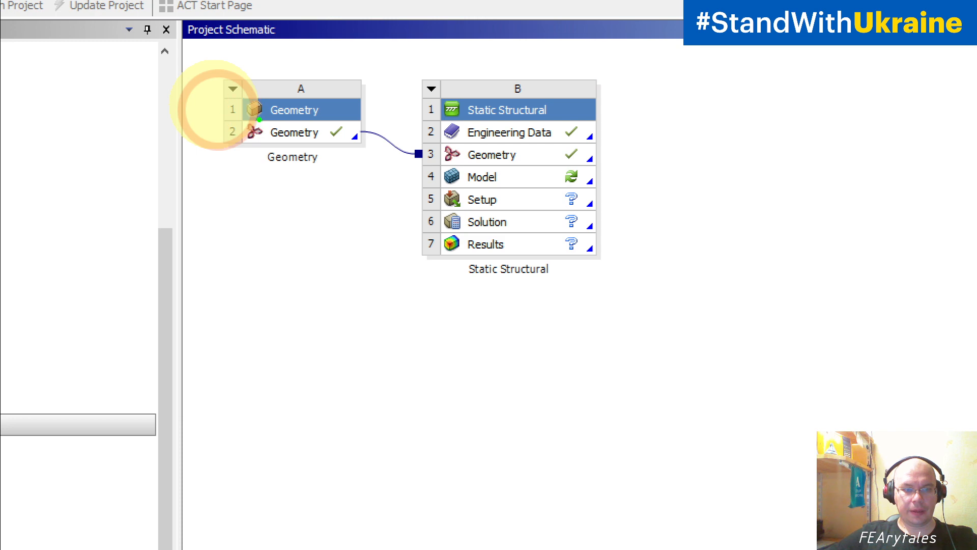
mouse_move(259, 119)
left_mouse_down()
mouse_move(226, 116)
mouse_move(233, 152)
mouse_move(271, 131)
mouse_move(262, 116)
left_mouse_up()
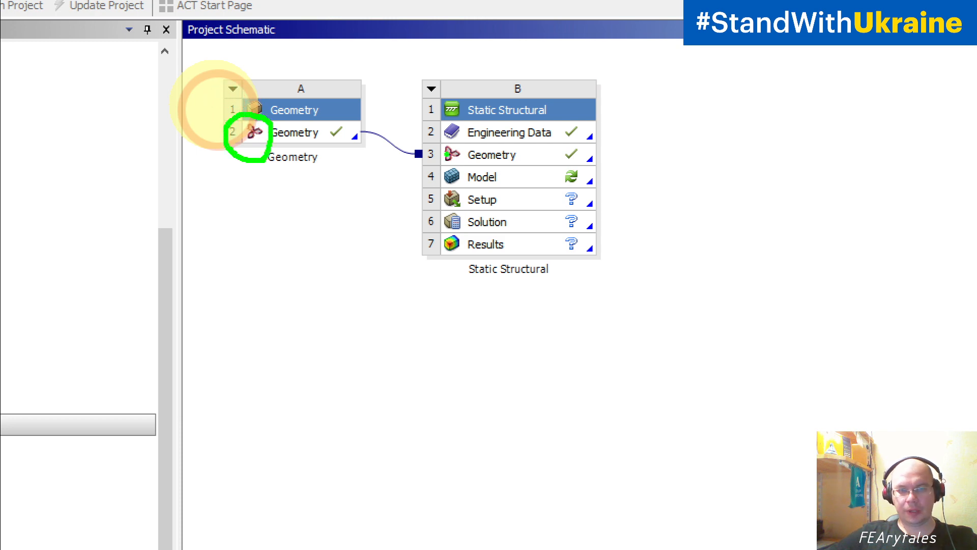
right_click(320, 117)
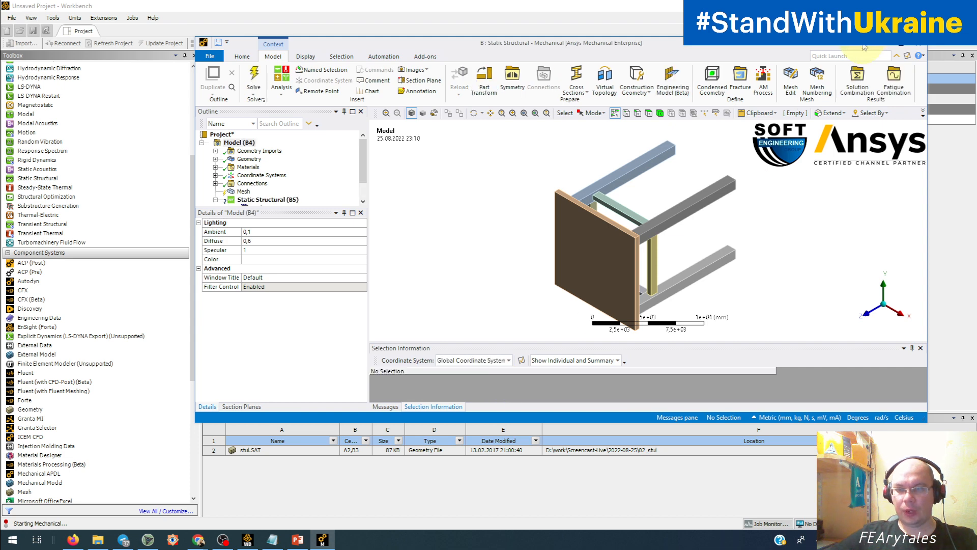
Maximize the Mechanical window and turn the stool model to an upright isometric-like view.
left_click(900, 42)
middle_click_drag(495, 318, 588, 316)
middle_click_drag(580, 275, 581, 164, "ctrl")
middle_click_drag(579, 223, 537, 224)
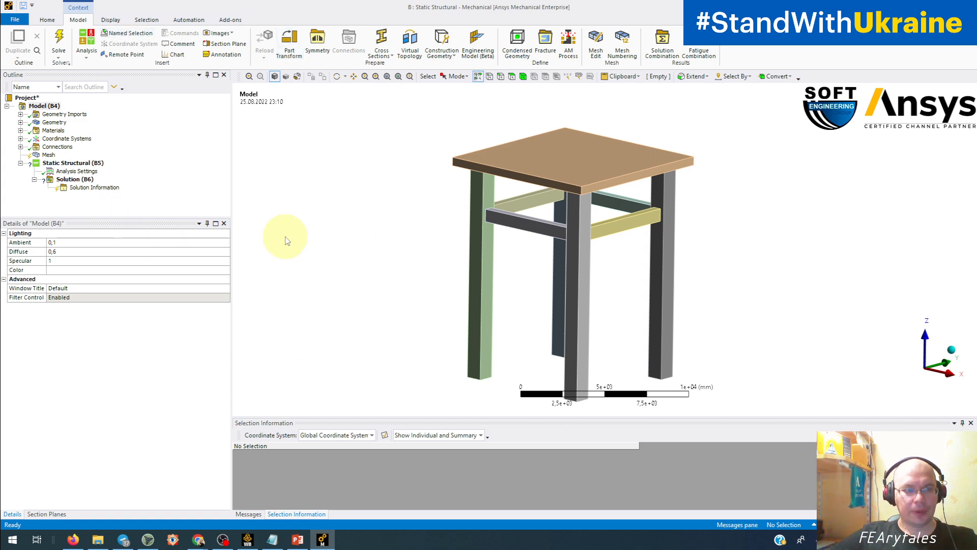
Expand the Geometry branch and check the material assigned to Part 1.
left_click(21, 123)
left_click(60, 130)
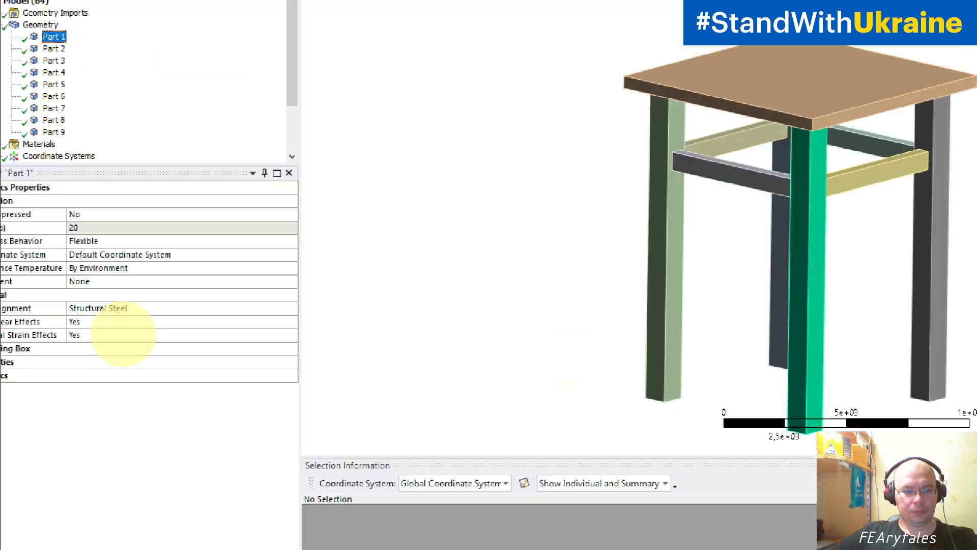
left_click(113, 330)
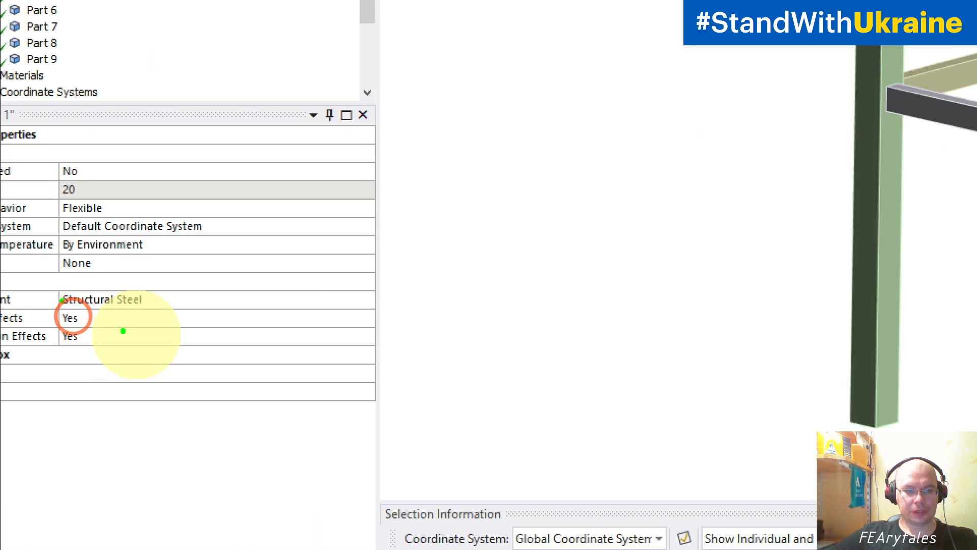
mouse_move(62, 309)
left_mouse_down()
mouse_move(145, 308)
mouse_move(89, 277)
mouse_move(44, 306)
left_mouse_up()
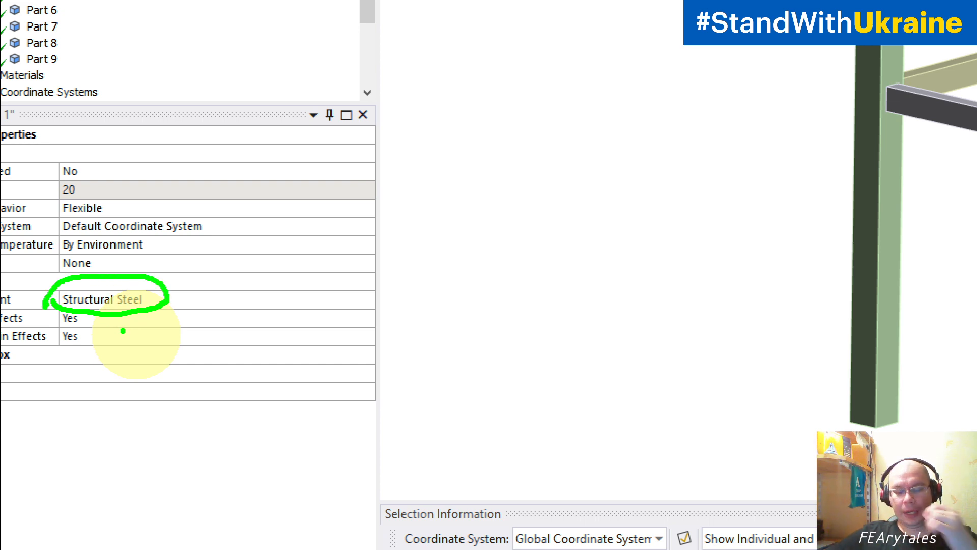
key("Escape")
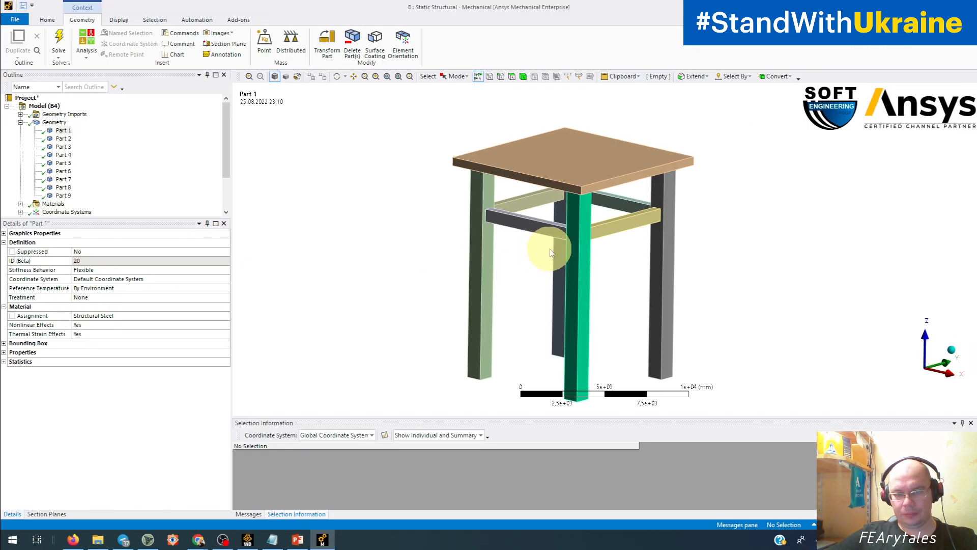
Collapse the Geometry branch and switch the unit system to Metric (m, kg, N, s, V, A).
left_click(762, 278)
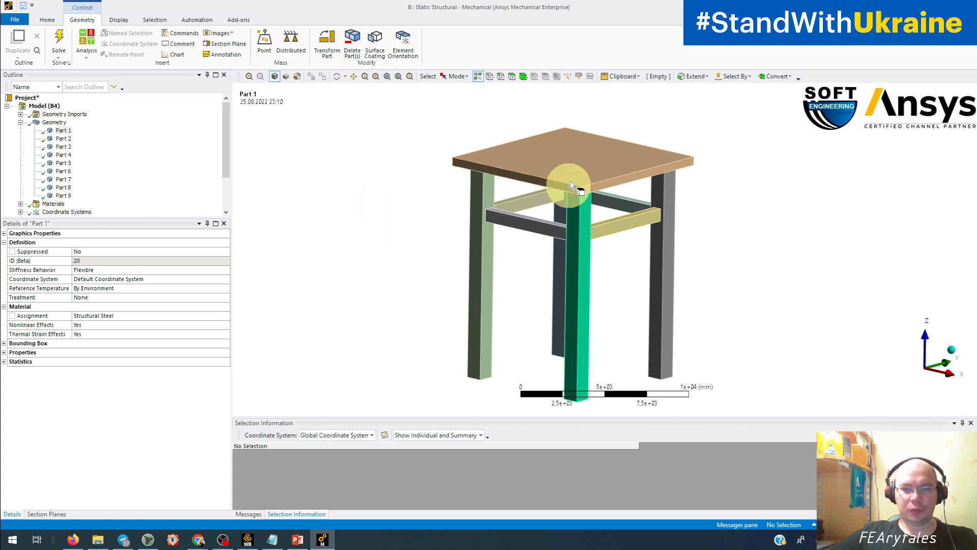
middle_click_drag(634, 331, 705, 171)
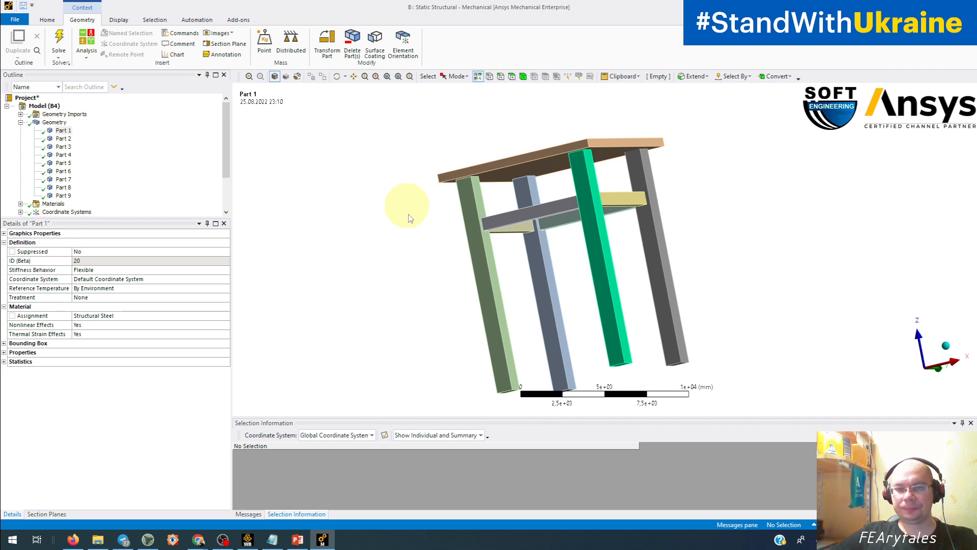
left_click(316, 296)
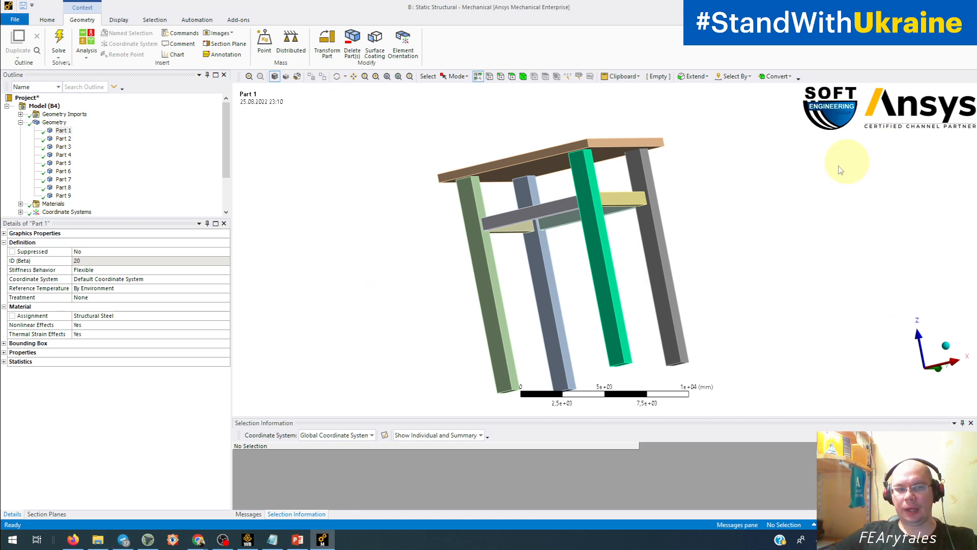
left_click(20, 122)
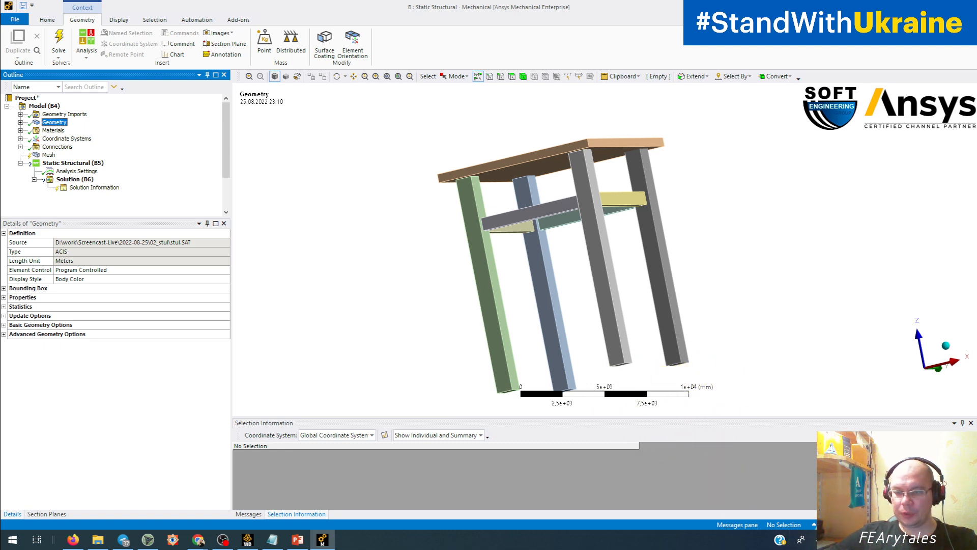
left_click(829, 524)
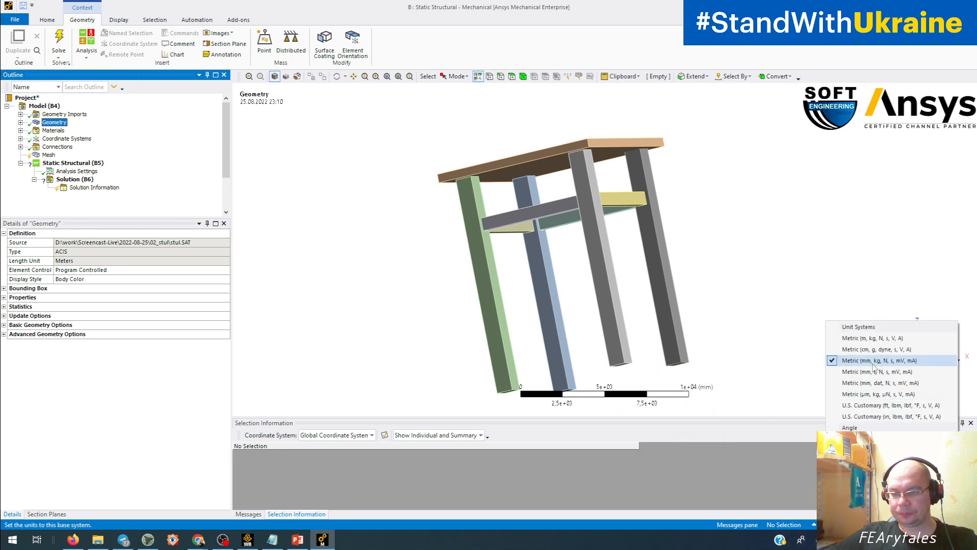
left_click(860, 338)
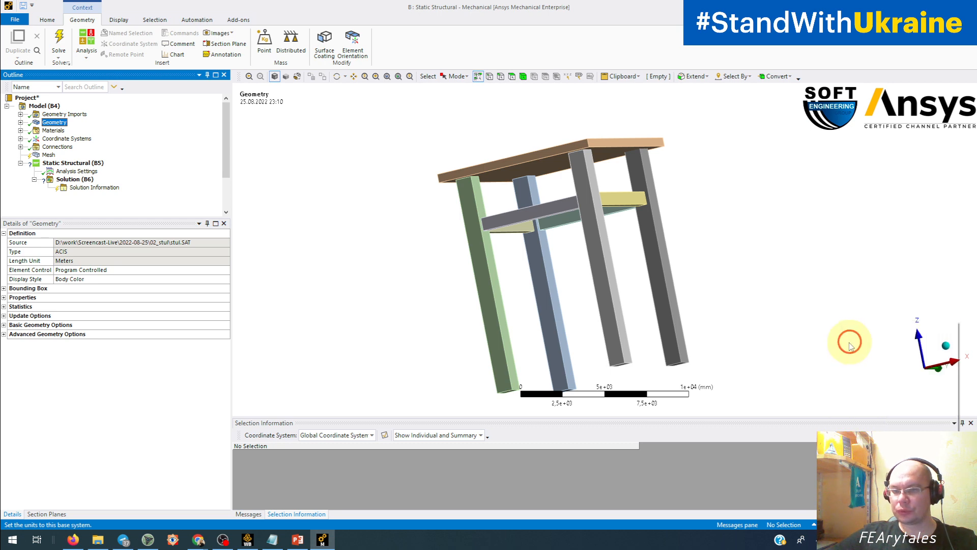
Check the stool's size against the metre scale and measure the length of the seat's front upper edge.
middle_click_drag(671, 312, 709, 350)
middle_click_drag(728, 324, 735, 349)
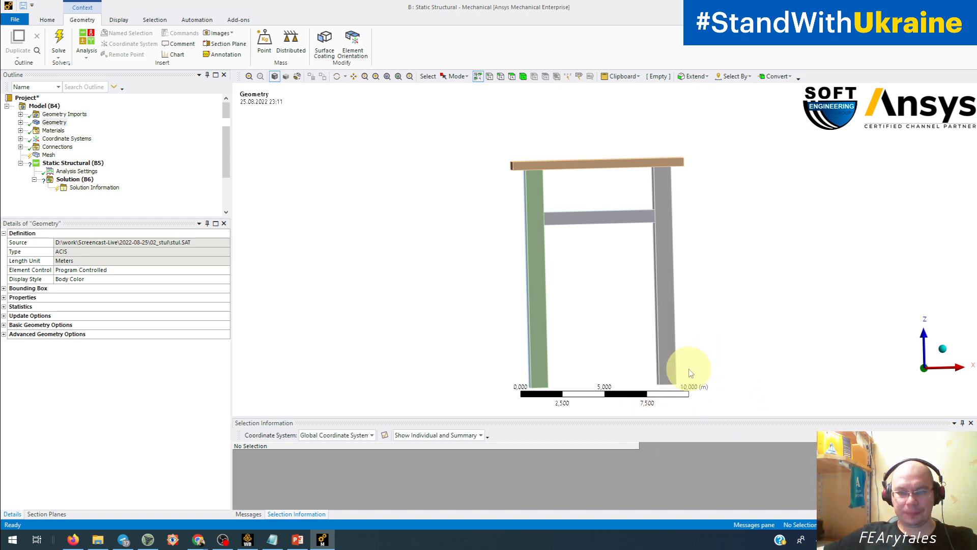
middle_click_drag(654, 327, 545, 316)
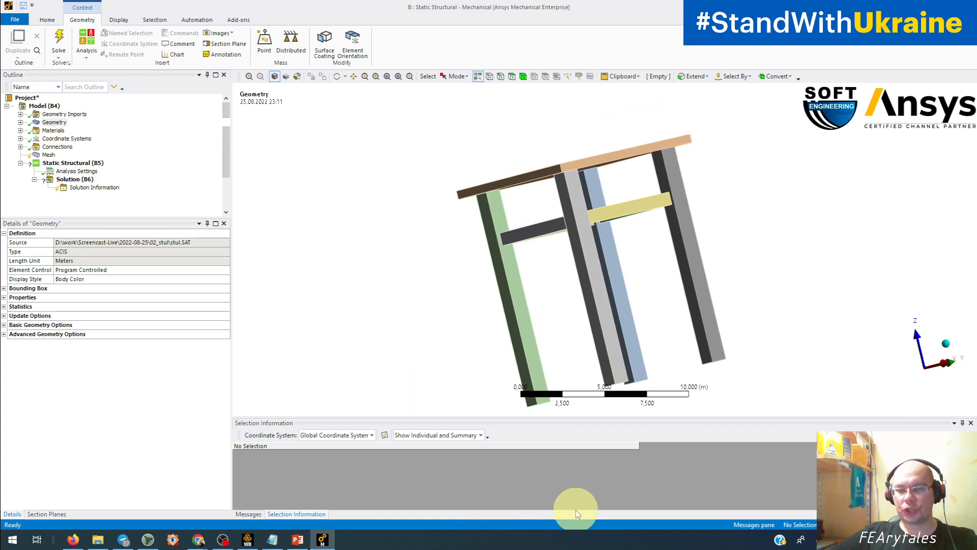
middle_click_drag(484, 270, 521, 292)
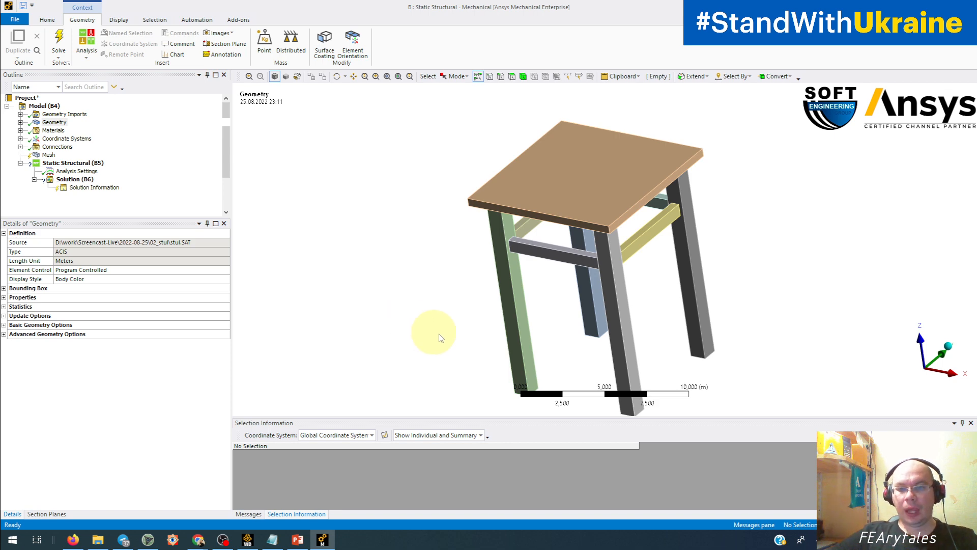
middle_click_drag(518, 331, 553, 308)
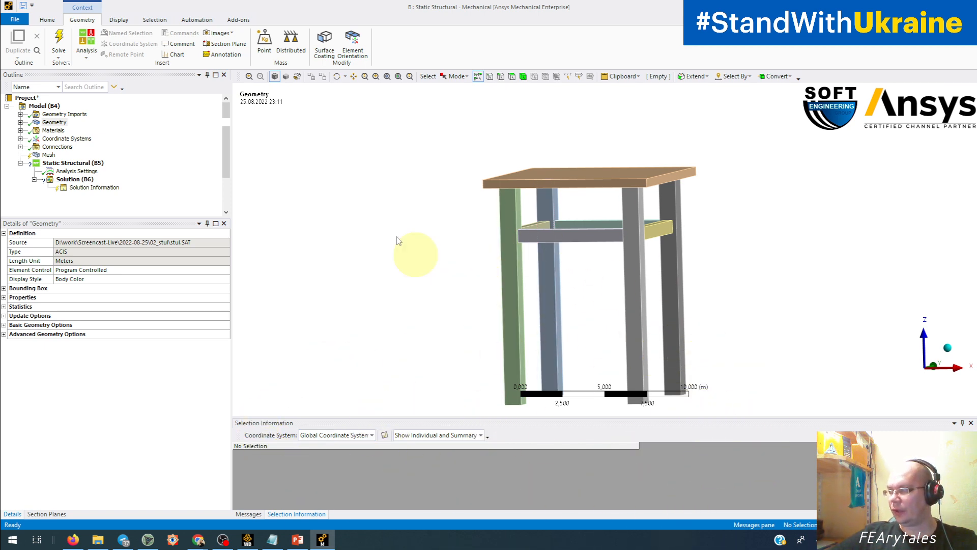
middle_click_drag(493, 328, 447, 292, "ctrl")
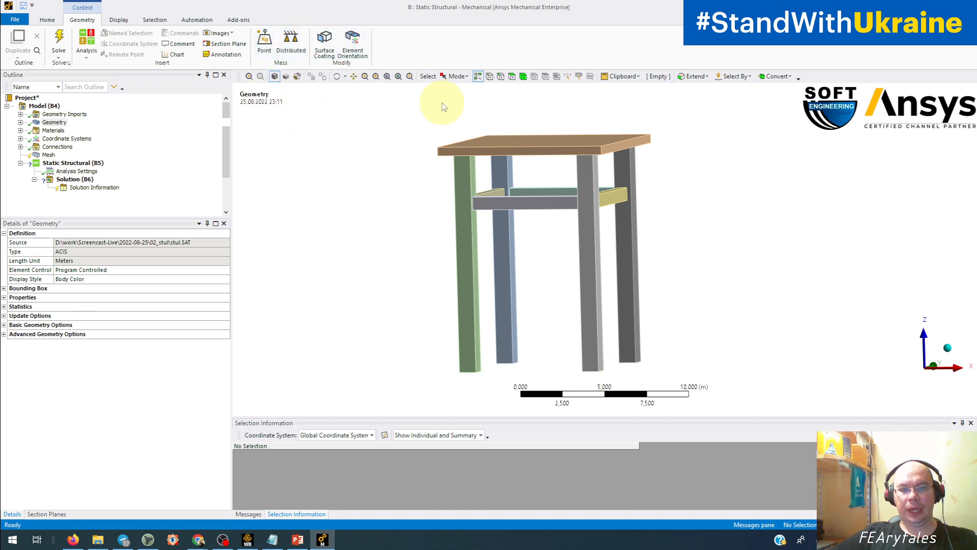
left_click(501, 76)
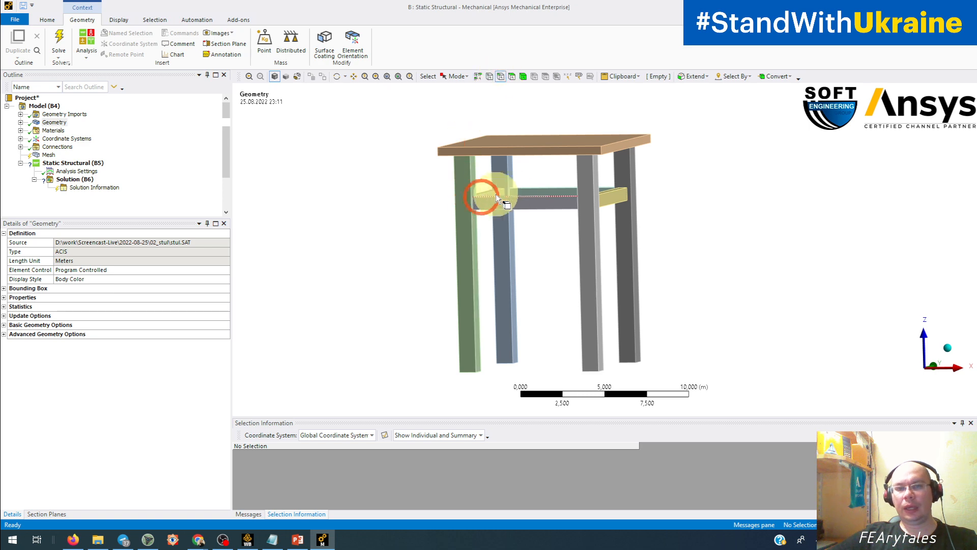
left_click(537, 146)
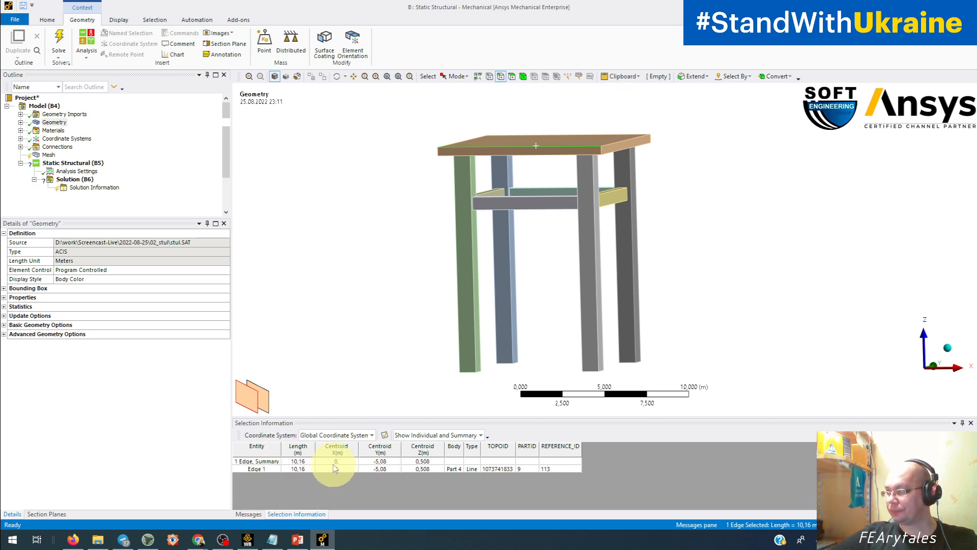
left_click(414, 138)
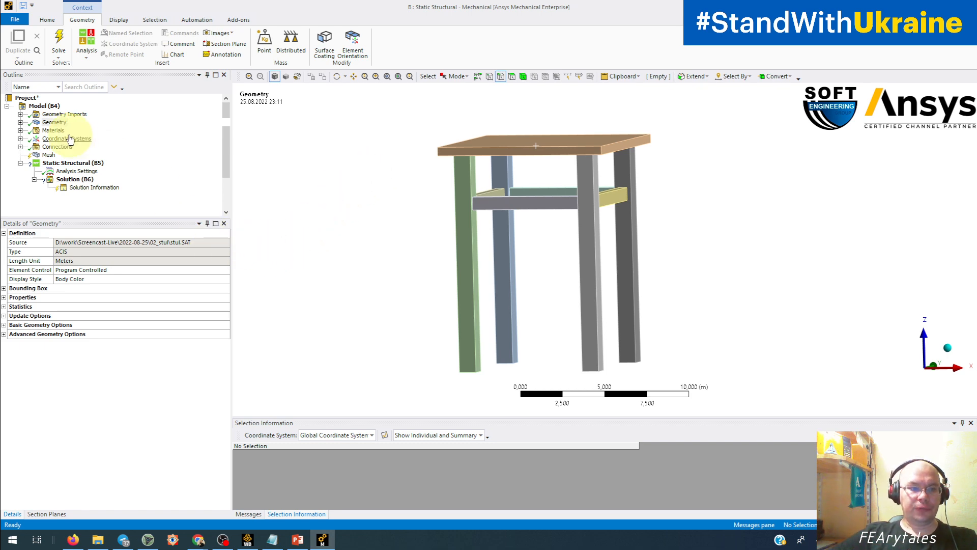
Expand the Materials branch to see which materials the model contains.
left_click(20, 130)
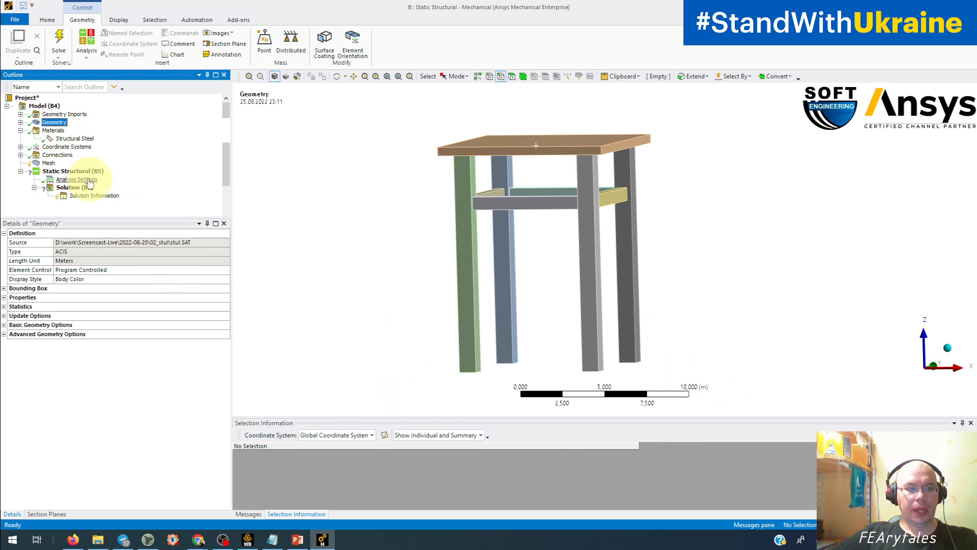
Add a Force load to the static structural analysis and scope it to the top face of the stool's seat.
left_click(76, 171)
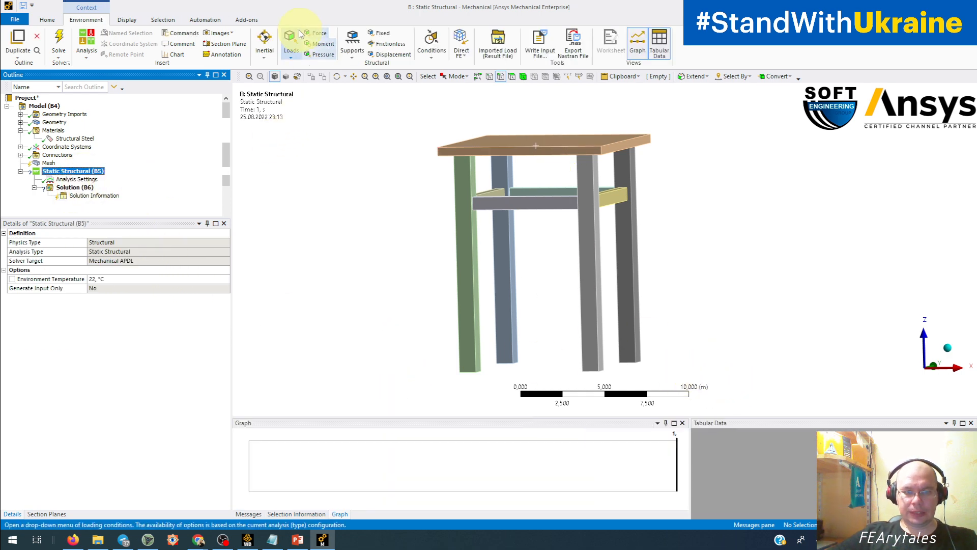
left_click(319, 33)
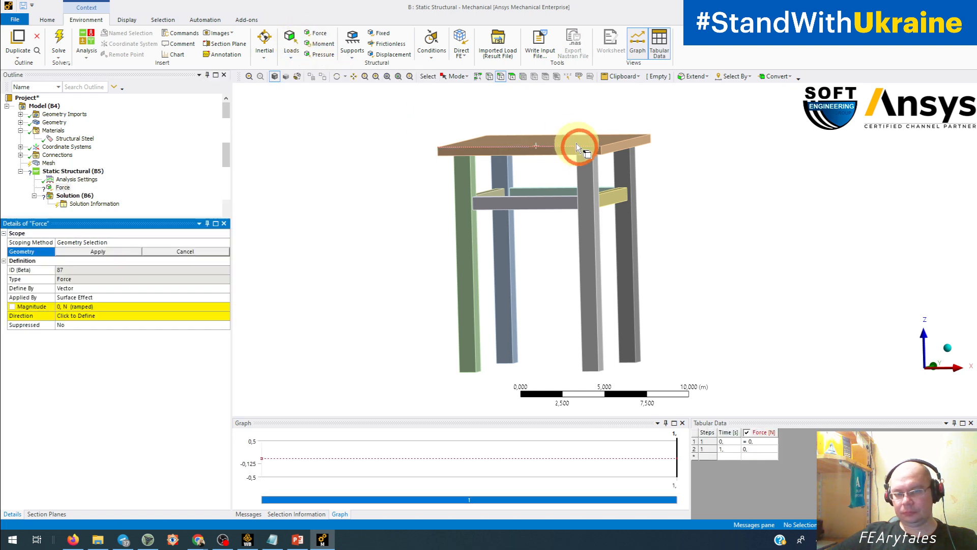
middle_click_drag(576, 142, 571, 160)
left_click(510, 75)
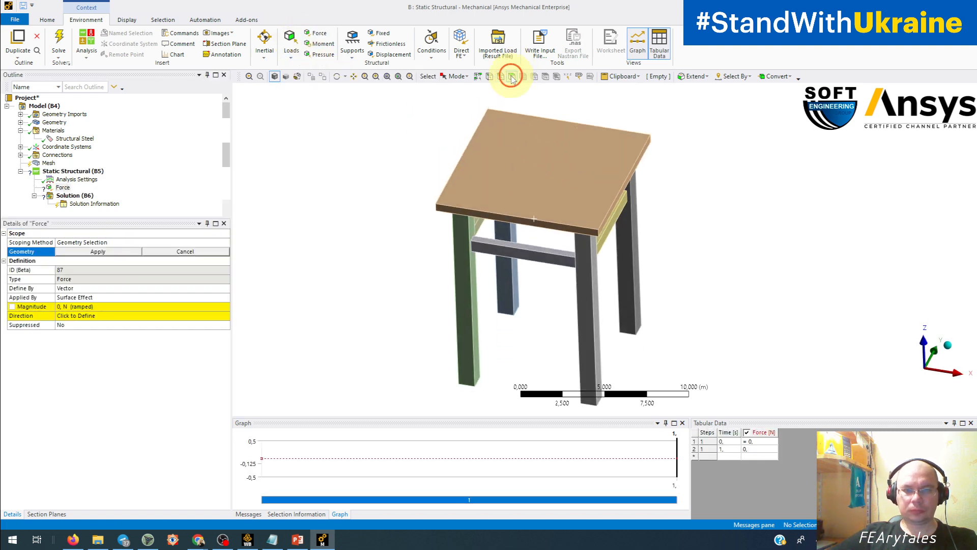
left_click(537, 187)
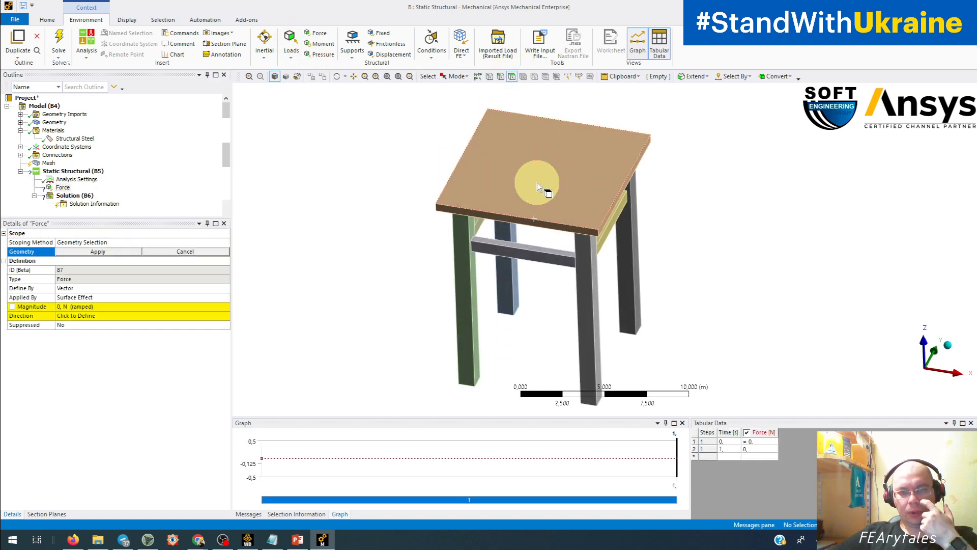
left_click(538, 184)
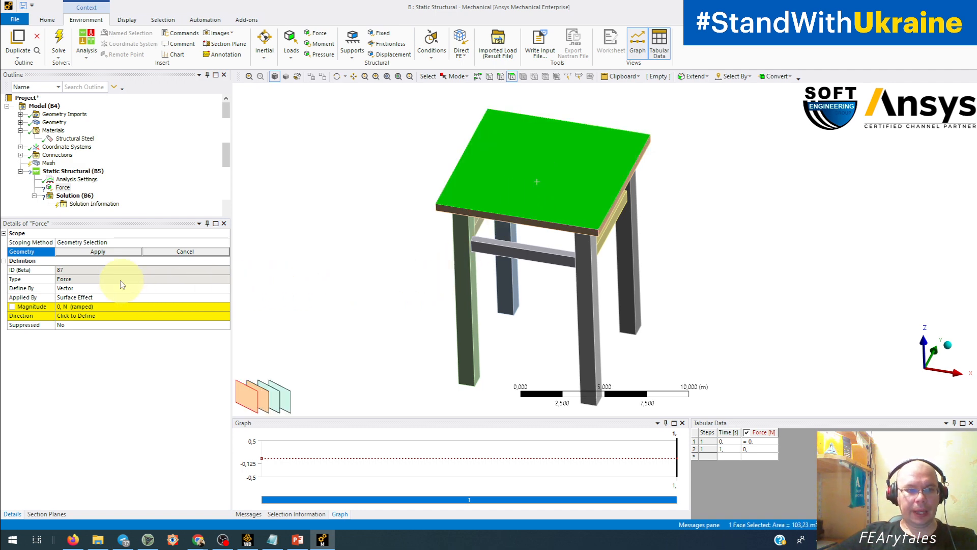
left_click(98, 251)
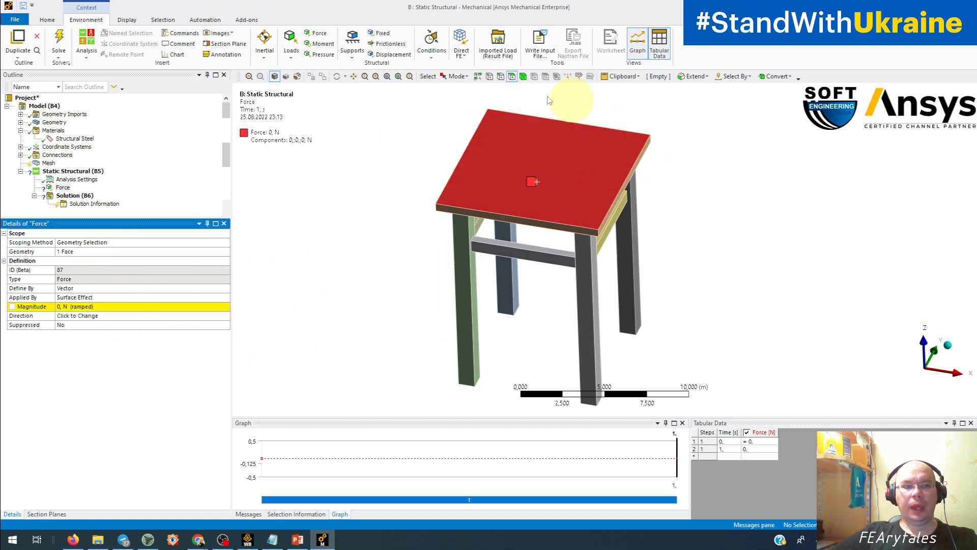
Define the force by components and set its Z component to -1000 N.
double_click(156, 289)
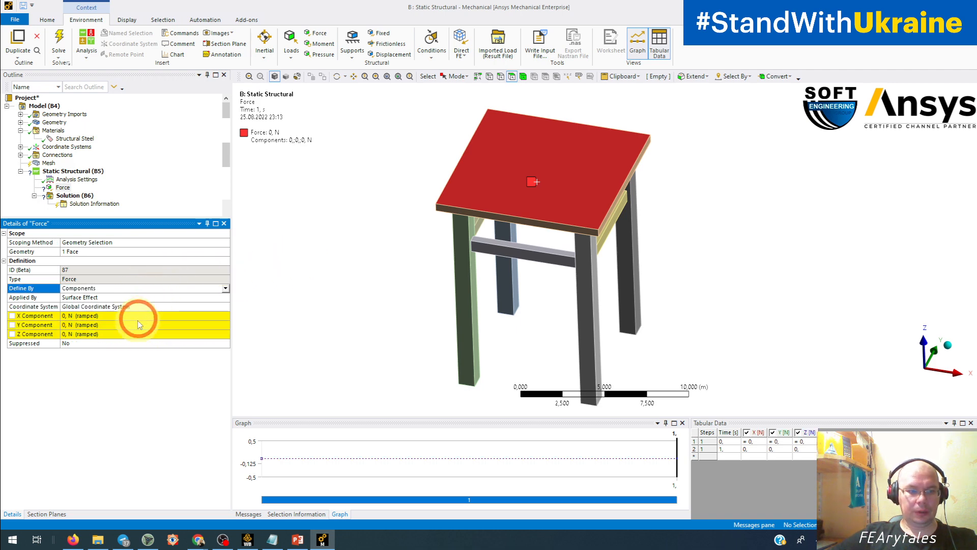
left_click(130, 334)
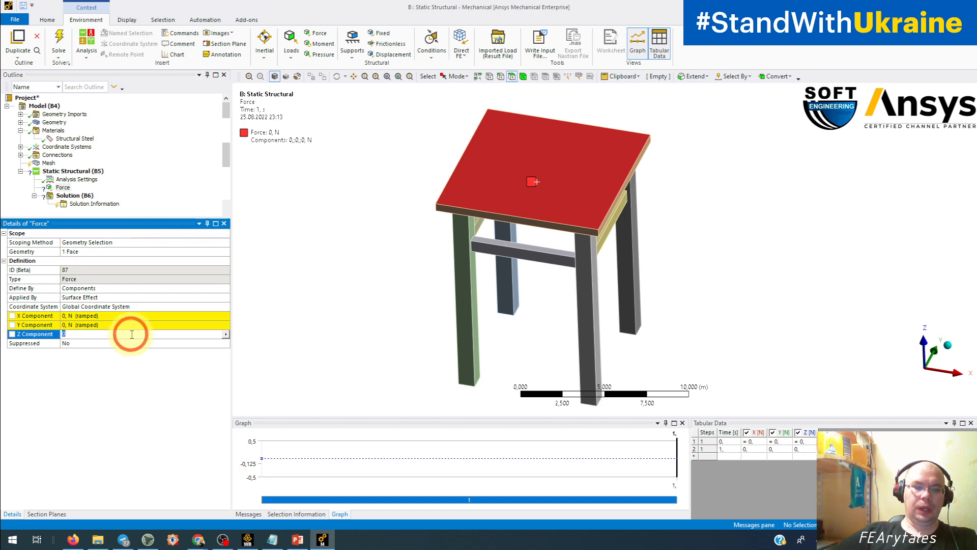
type("-1")
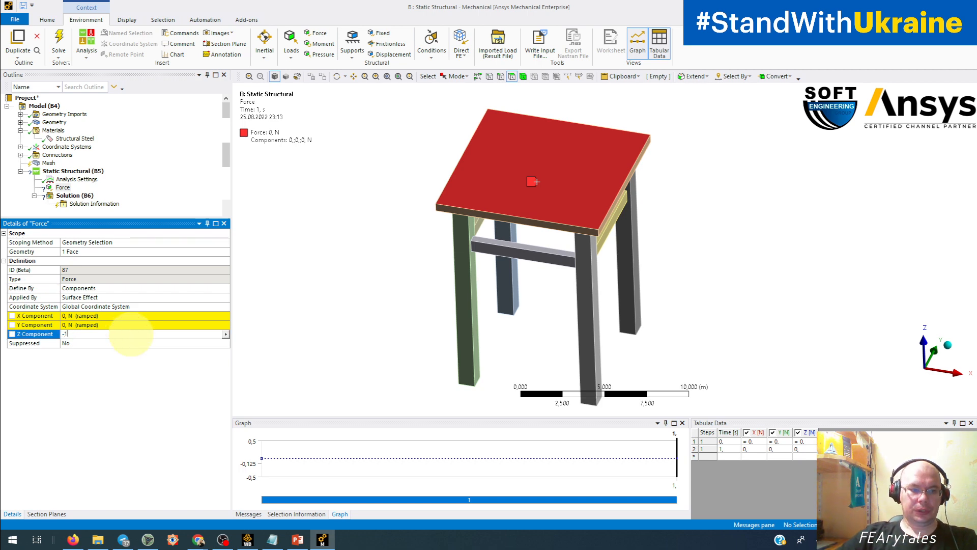
type("000")
key("Return")
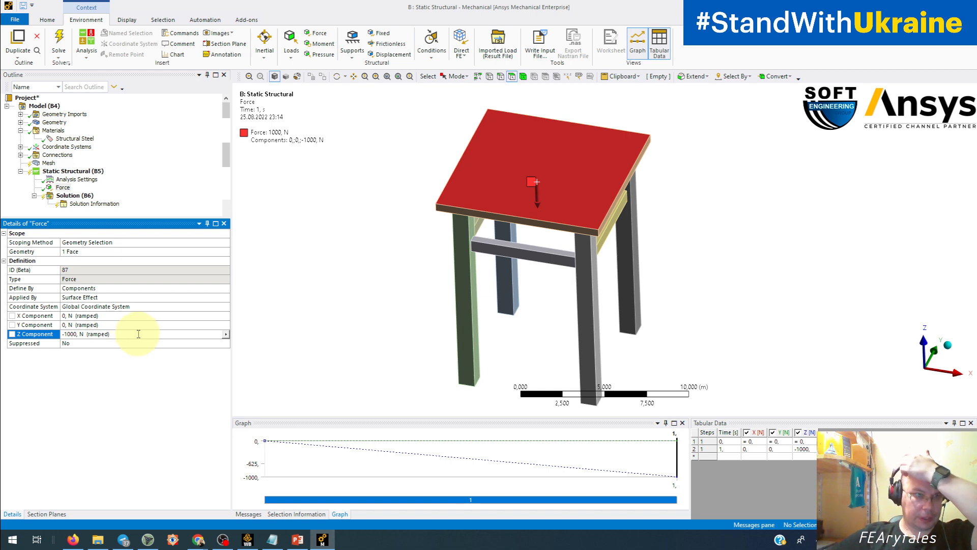
Add a Fixed Support scoped to the bottom faces of all four stool legs.
left_click(381, 36)
middle_click_drag(371, 290, 388, 196)
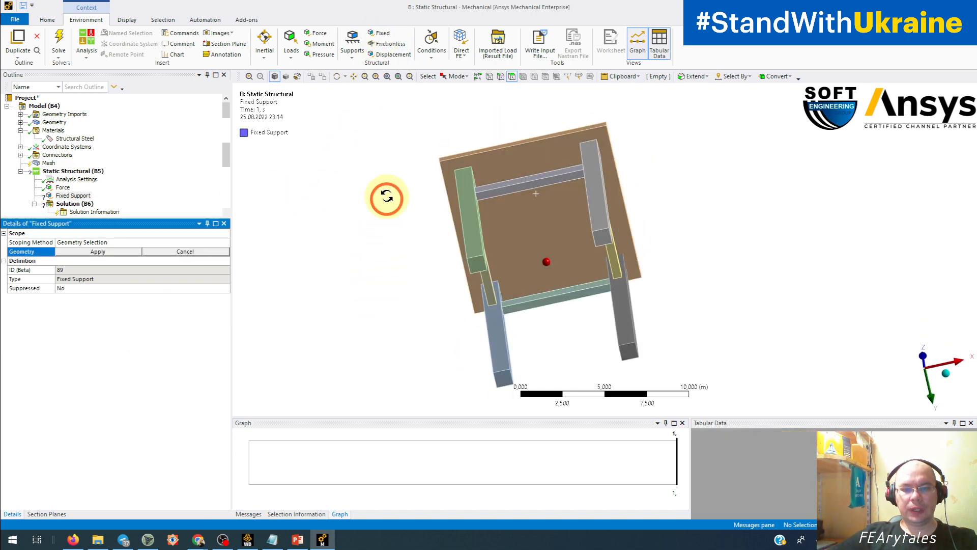
left_click(475, 257)
left_click(600, 228, "ctrl")
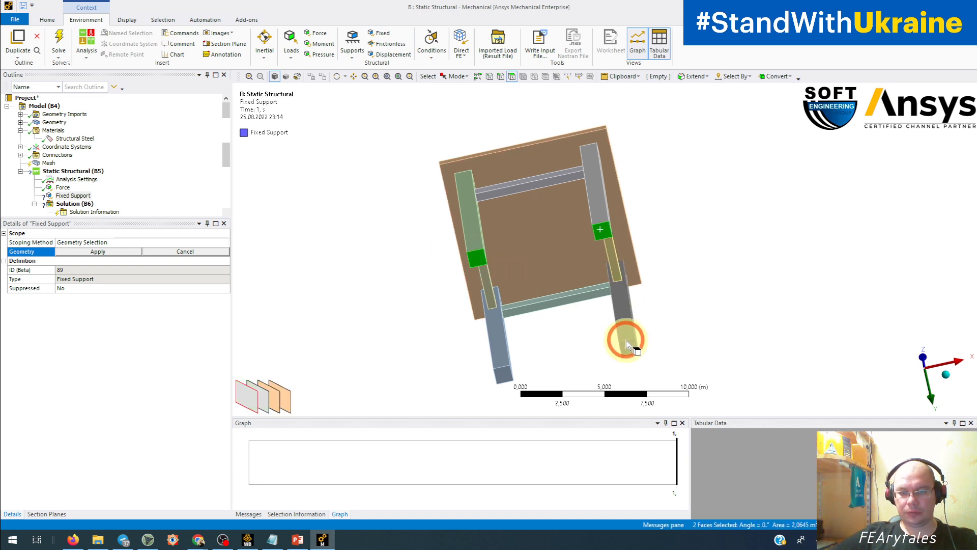
left_click(630, 347, "ctrl")
left_click(501, 375, "ctrl")
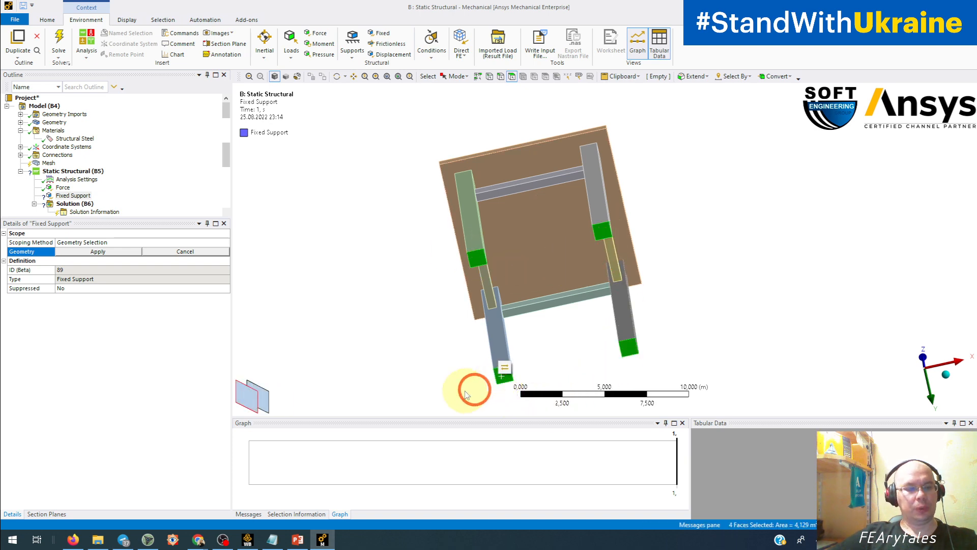
left_click(97, 251)
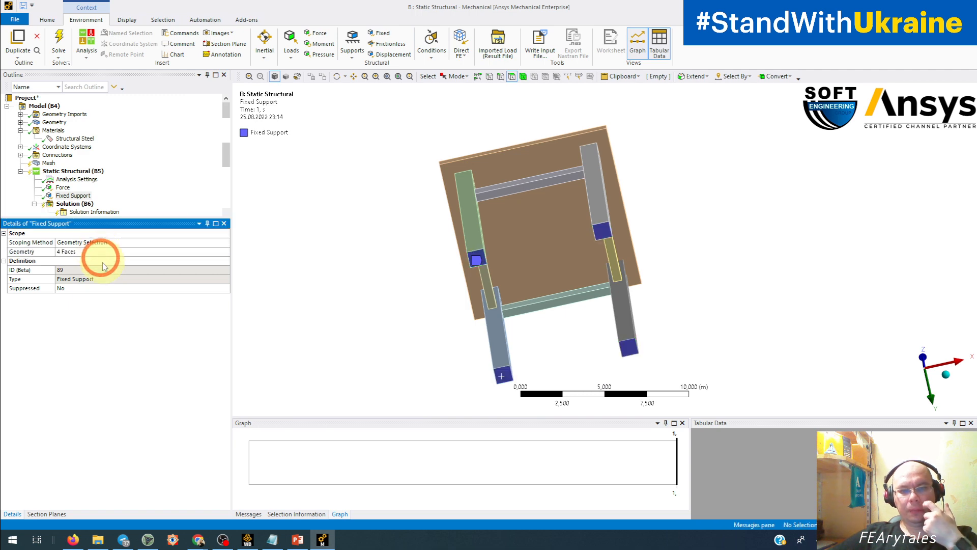
Solve the static structural analysis of the stool.
middle_click_drag(528, 159, 501, 264)
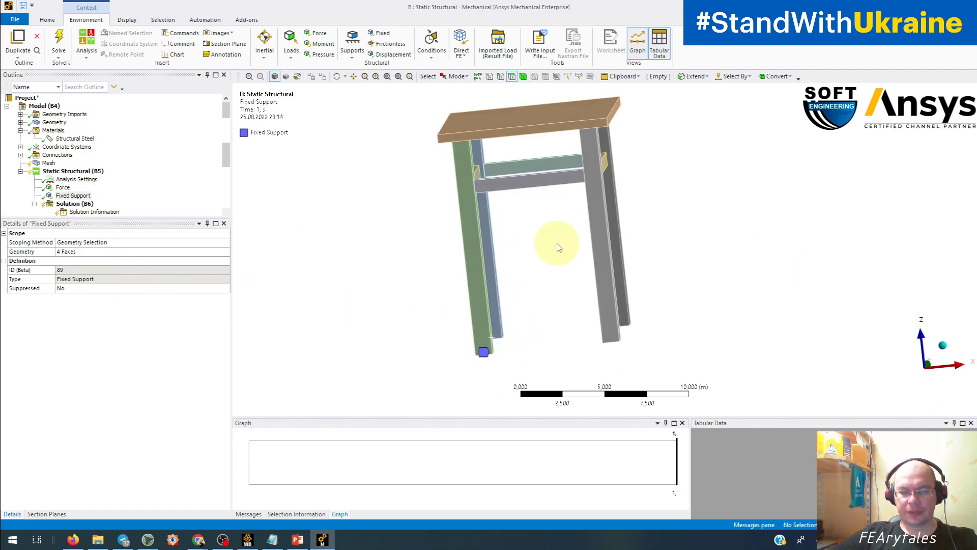
middle_click_drag(558, 243, 550, 254, "ctrl")
left_click(391, 398)
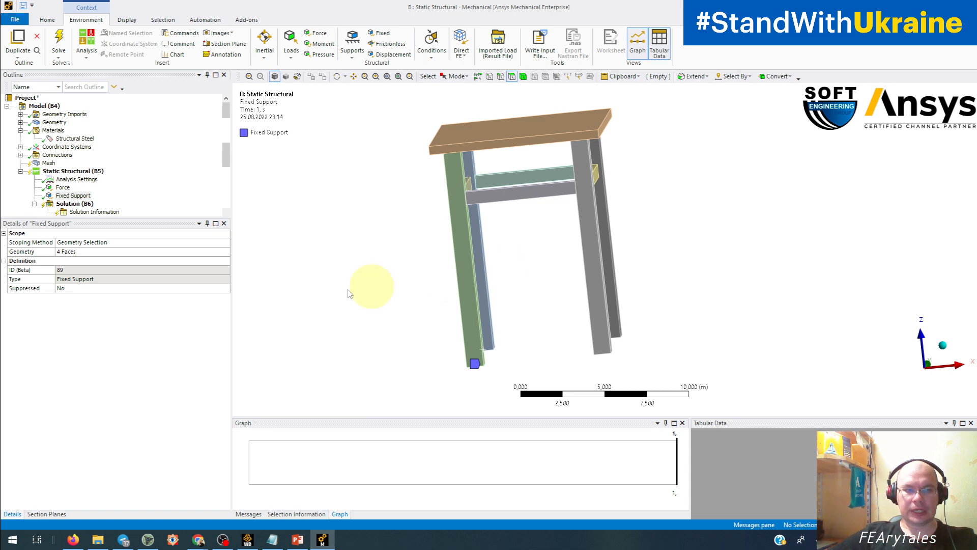
left_click(62, 38)
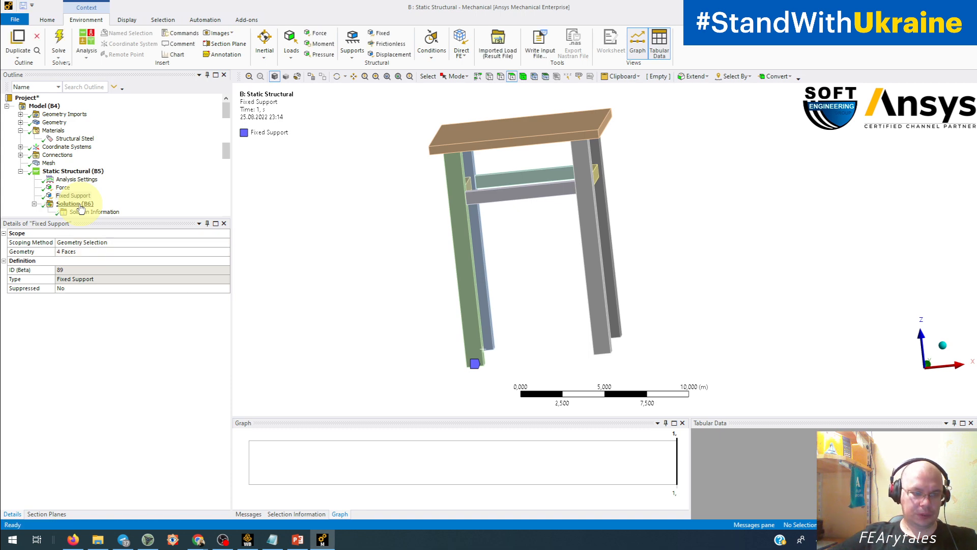
Add Total Deformation and Equivalent (von-Mises) Stress results for all bodies to the solution and evaluate them.
left_click(75, 204)
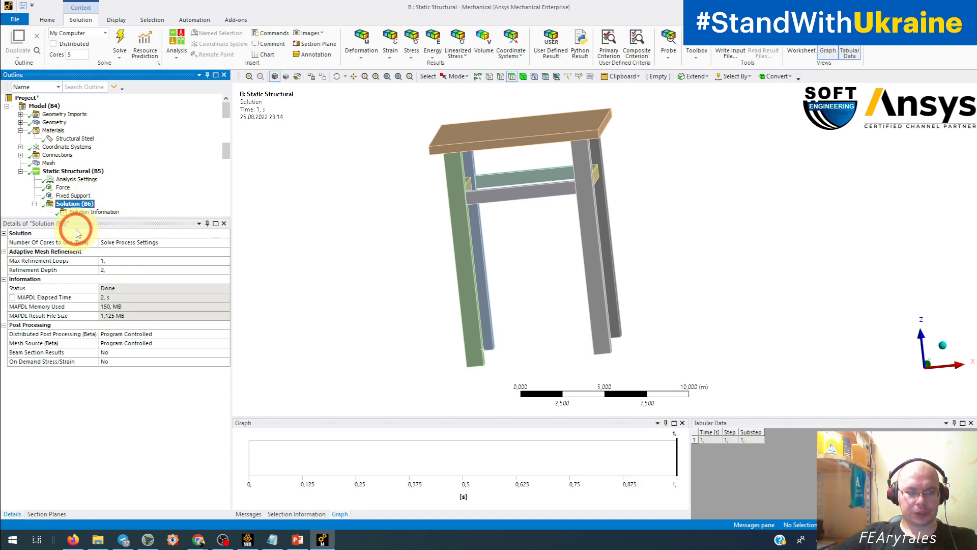
left_click(360, 35)
left_click(364, 70)
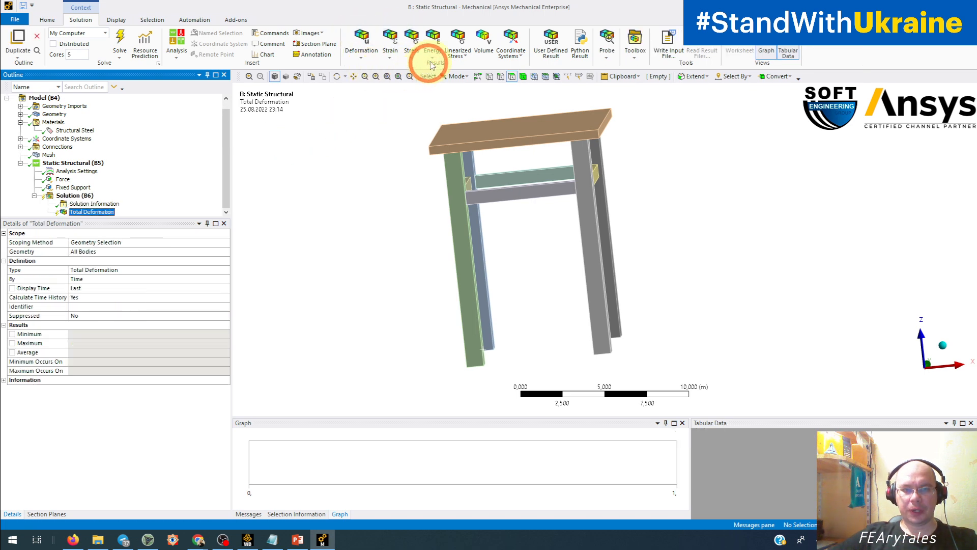
left_click(412, 48)
left_click(422, 66)
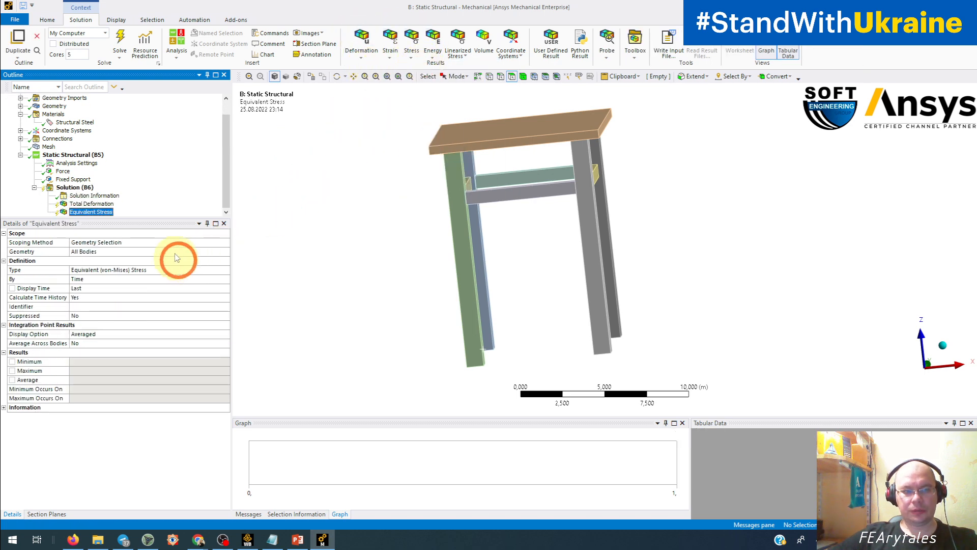
left_click(119, 43)
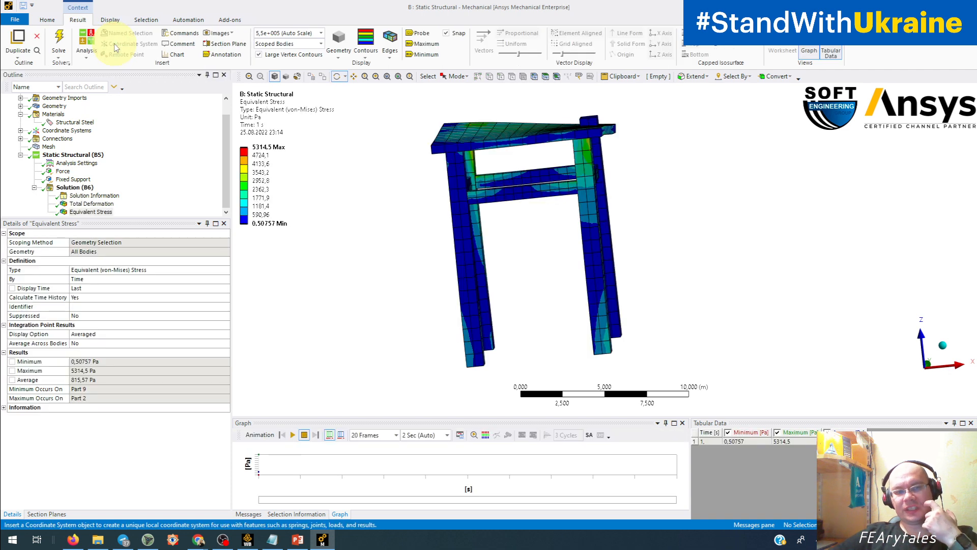
Switch the unit system to Metric (mm, t, N, s, mV, mA) for the equivalent stress result.
left_click_drag(367, 174, 220, 218)
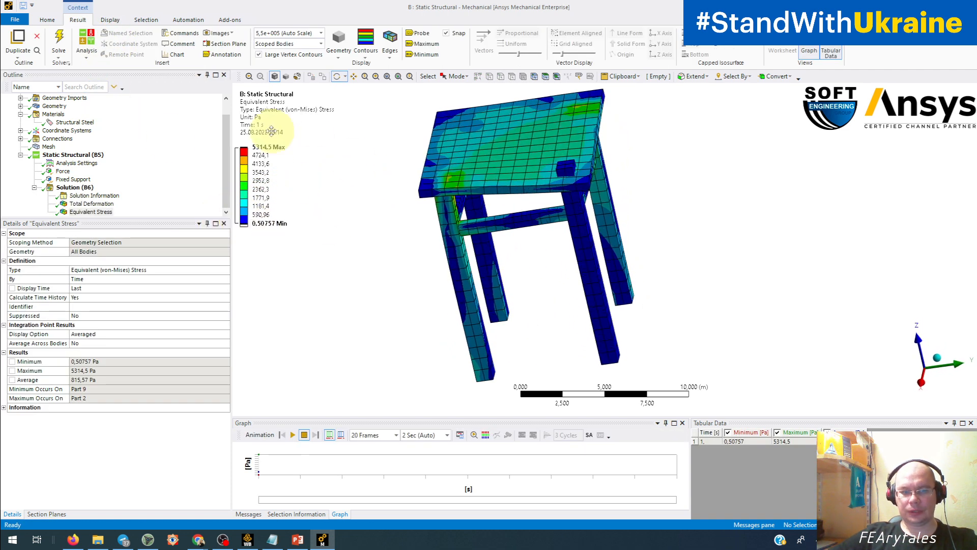
left_click(881, 524)
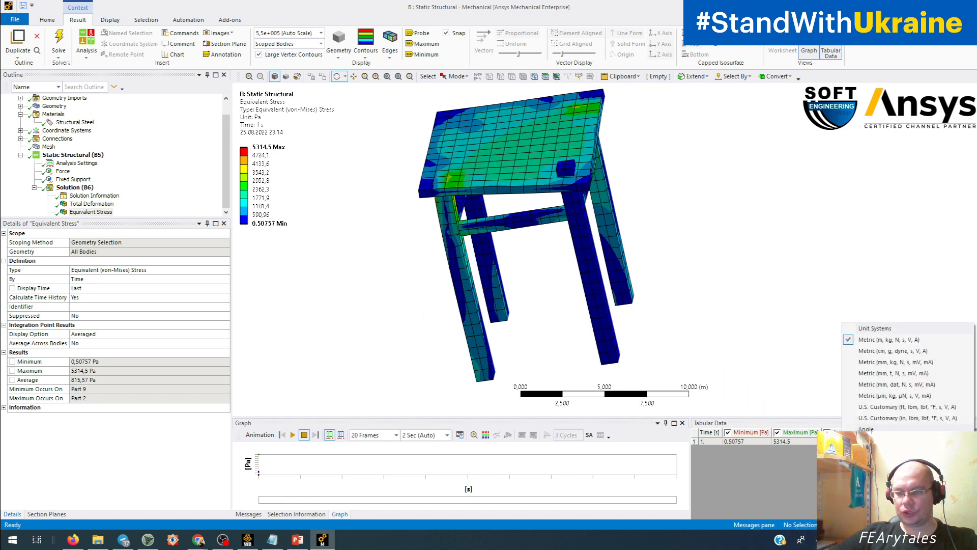
left_click(871, 374)
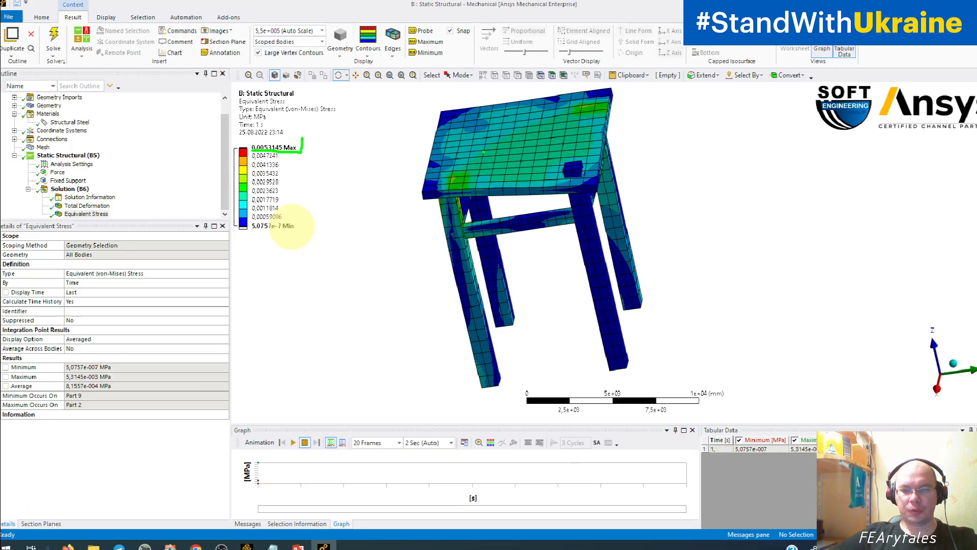
Examine the equivalent stress legend and the deformed stool from several angles, focusing on the seat and the leg joints.
left_click_drag(326, 331, 629, 295)
left_click_drag(450, 202, 502, 225)
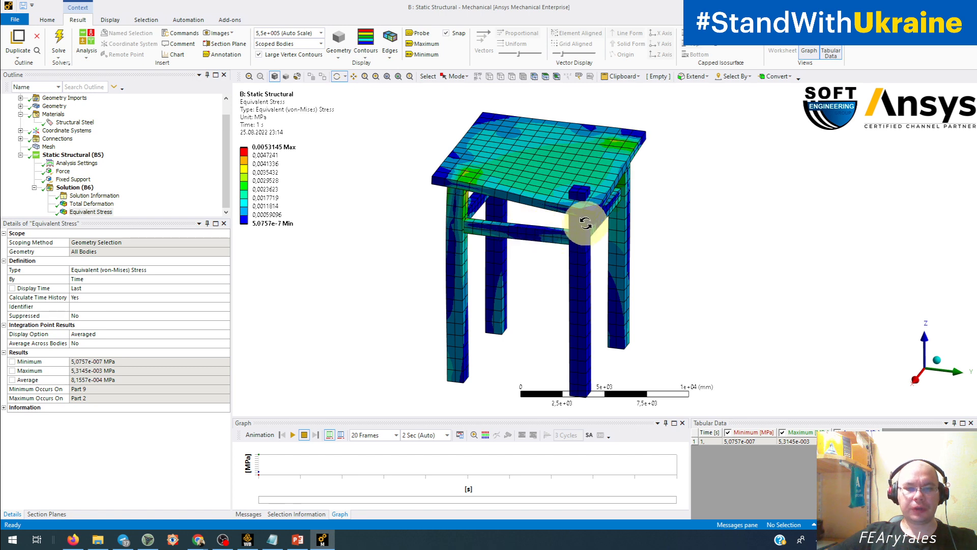
middle_click_drag(582, 218, 524, 239, "ctrl")
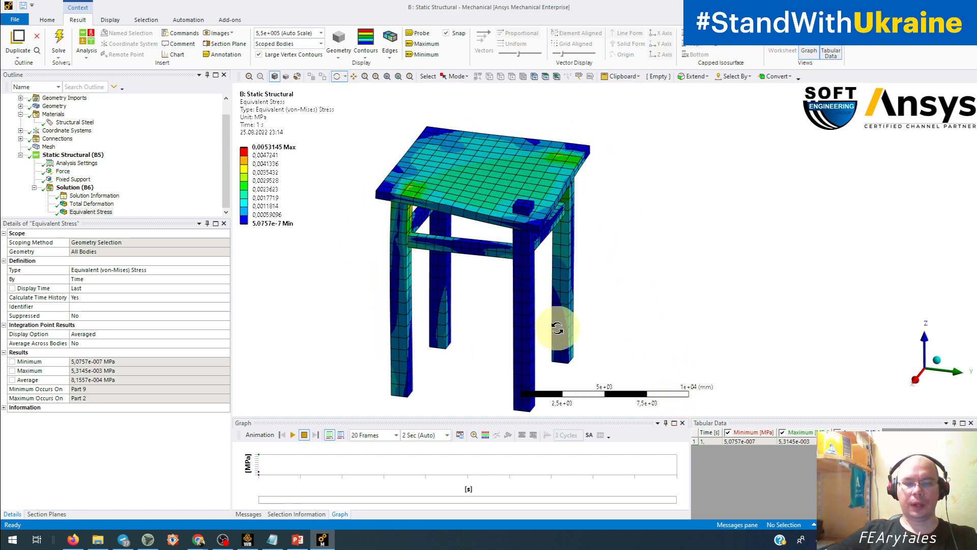
left_click_drag(540, 316, 576, 289)
scroll(515, 202, "up", 5)
middle_click_drag(508, 206, 630, 261, "ctrl")
left_click_drag(472, 195, 573, 240)
left_click_drag(670, 221, 756, 255)
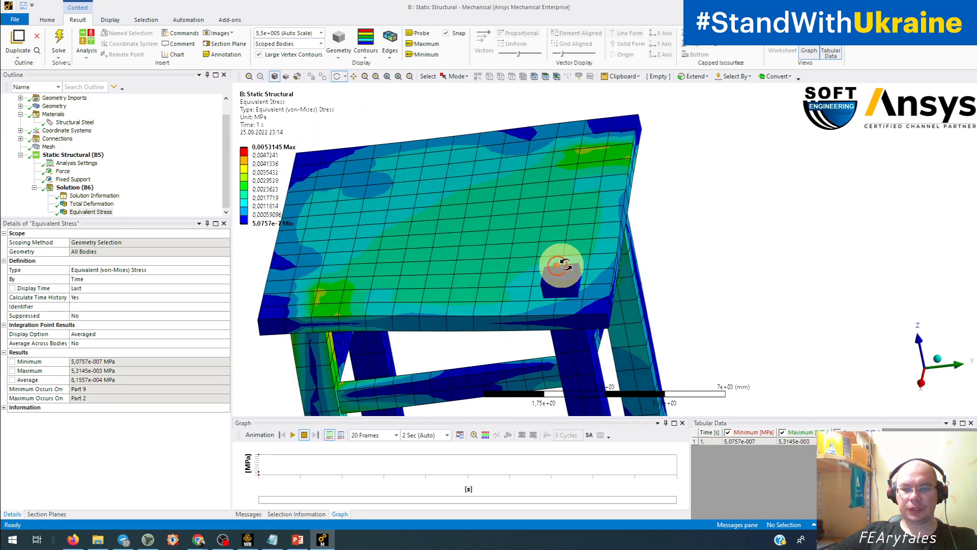
left_click_drag(480, 273, 572, 257)
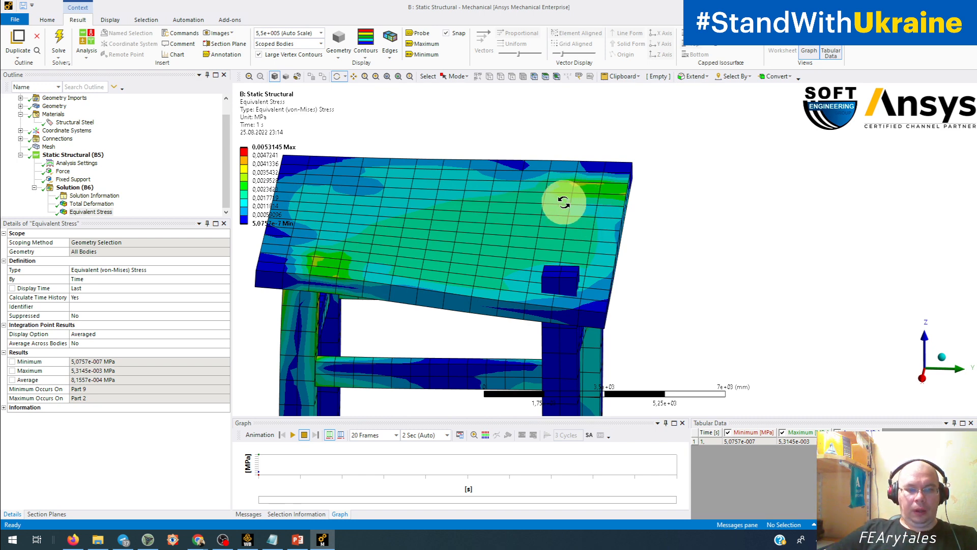
left_click_drag(564, 202, 573, 232)
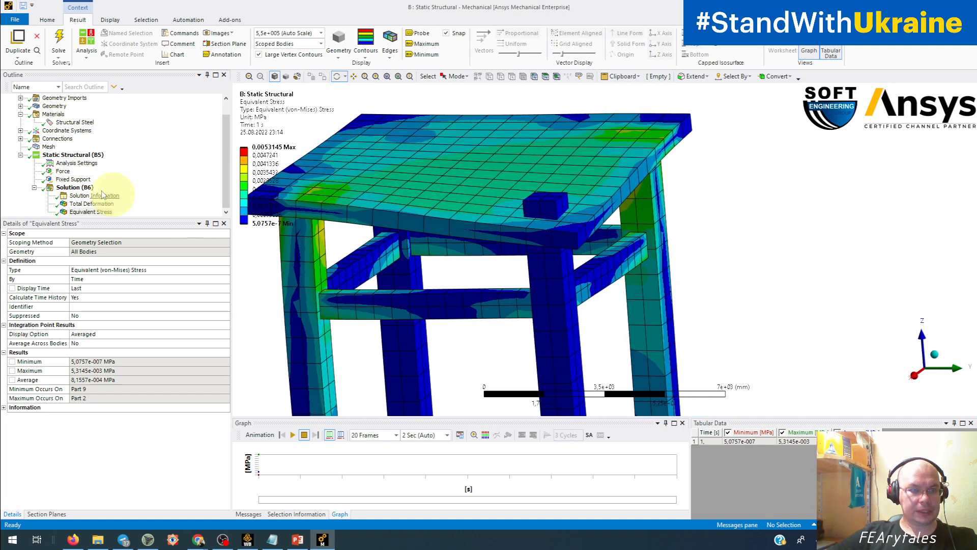
Expand the Connections and Contacts branches, then check the list of contact regions, the contact detection settings and the leg-to-rail joints.
left_click(21, 139)
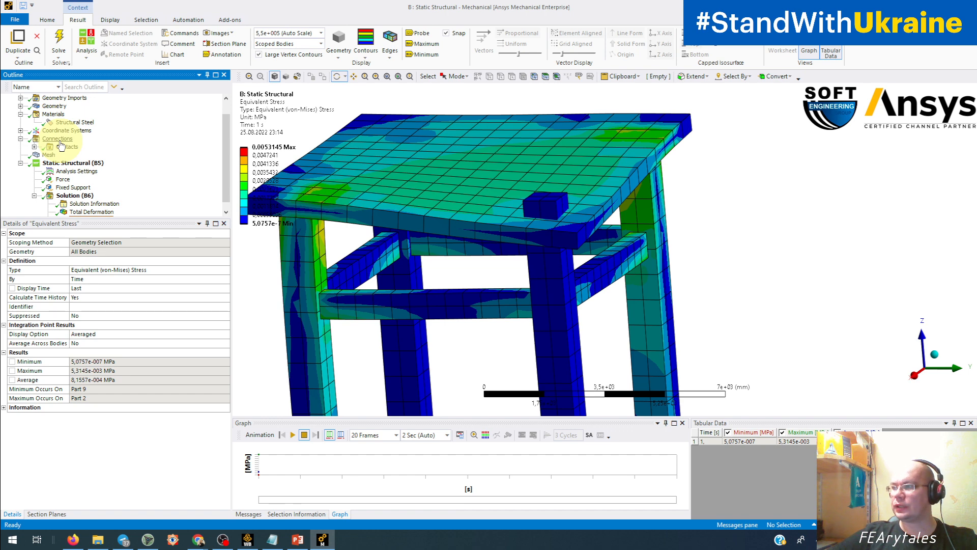
left_click(34, 146)
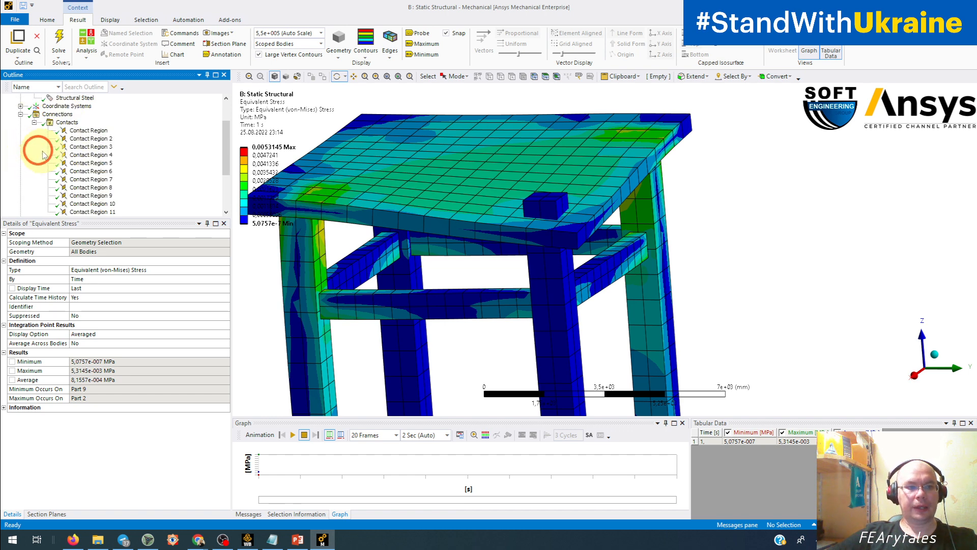
left_click(67, 122)
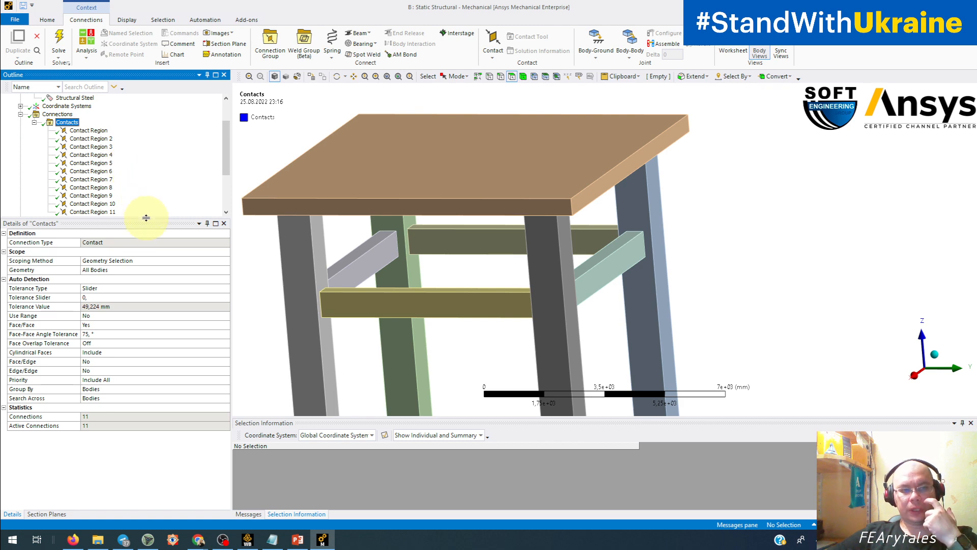
left_click_drag(146, 218, 144, 242)
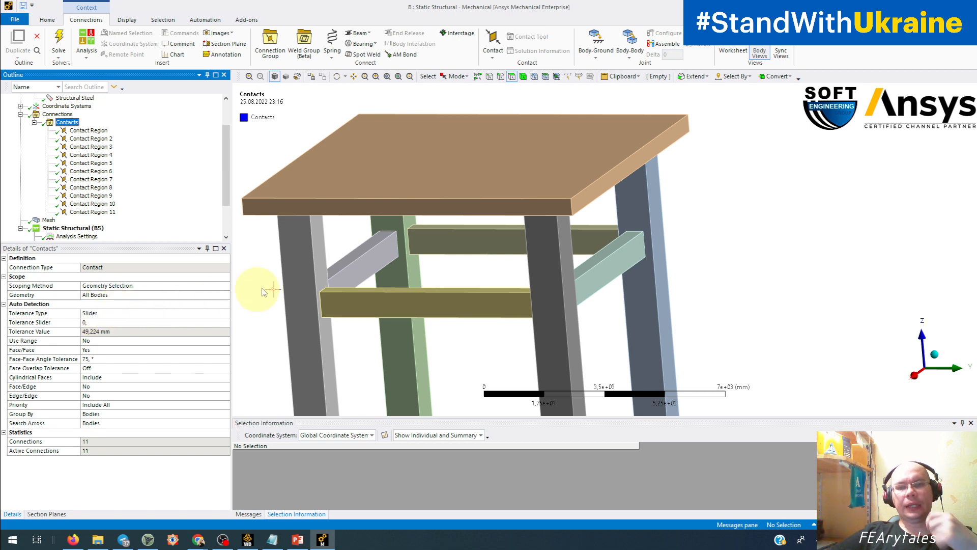
middle_click_drag(281, 274, 332, 258)
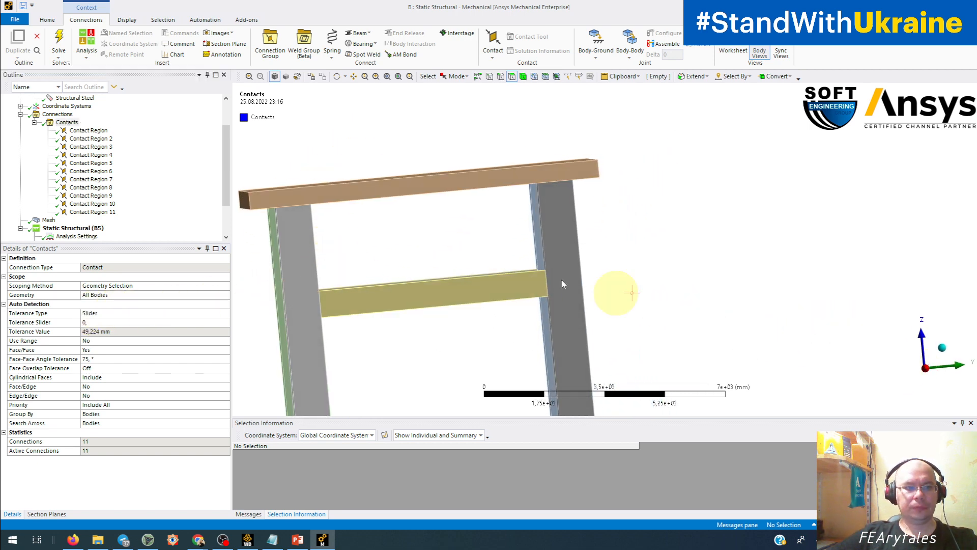
middle_click_drag(563, 239, 558, 238)
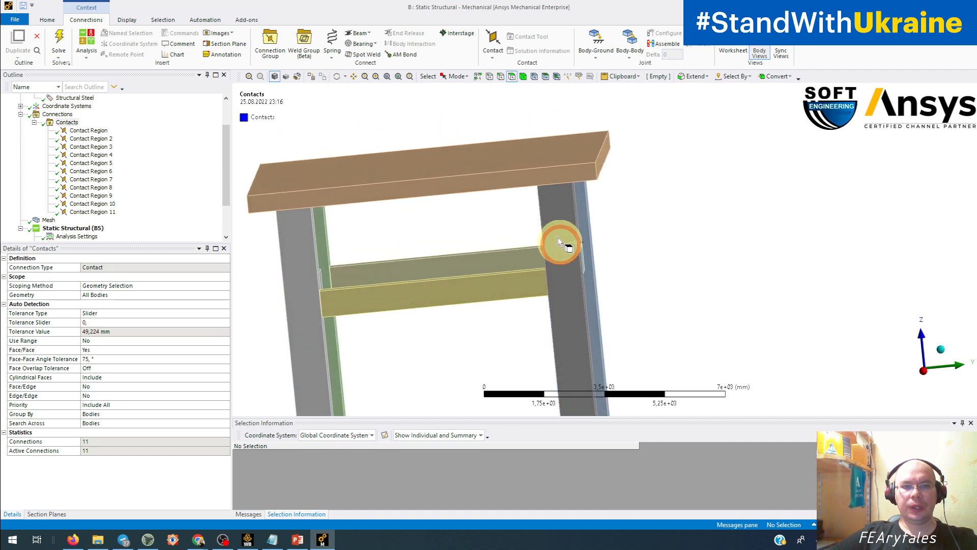
Add a manual Bonded contact between the underside of the seat and the hidden top face of the unconnected leg.
middle_click_drag(525, 188, 562, 262)
middle_click_drag(586, 224, 353, 320)
middle_click_drag(520, 243, 580, 325, "ctrl")
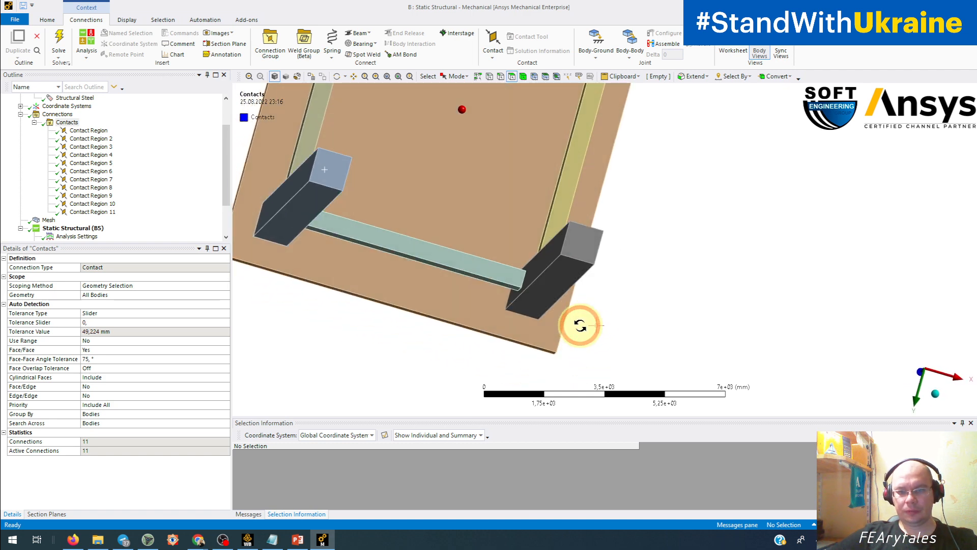
left_click(528, 308)
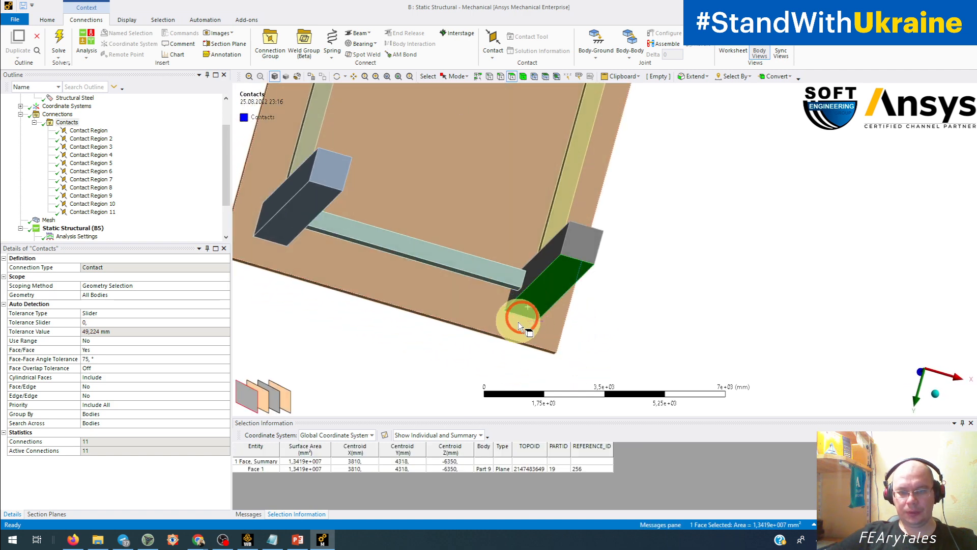
left_click(275, 400)
middle_click_drag(393, 334, 420, 301)
left_click(414, 348, "ctrl")
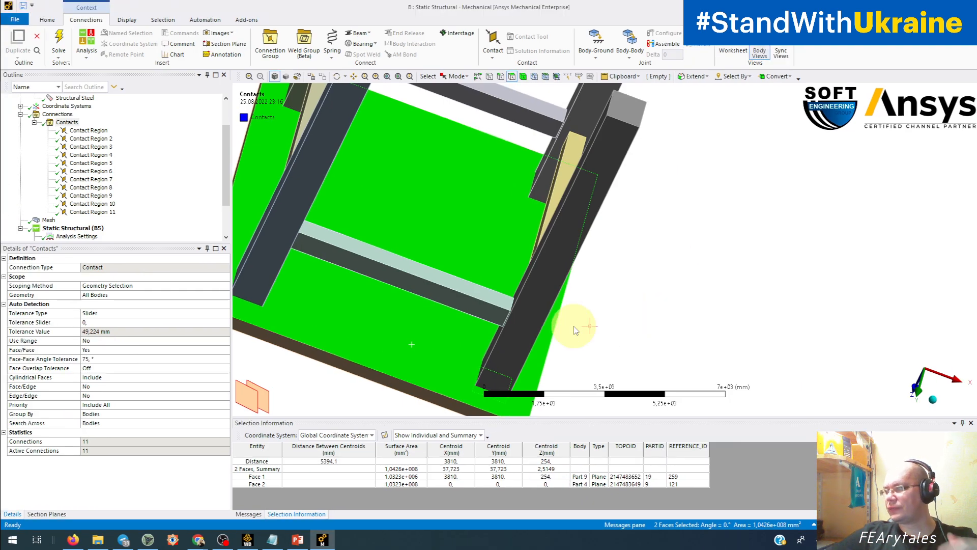
middle_click_drag(564, 319, 745, 351)
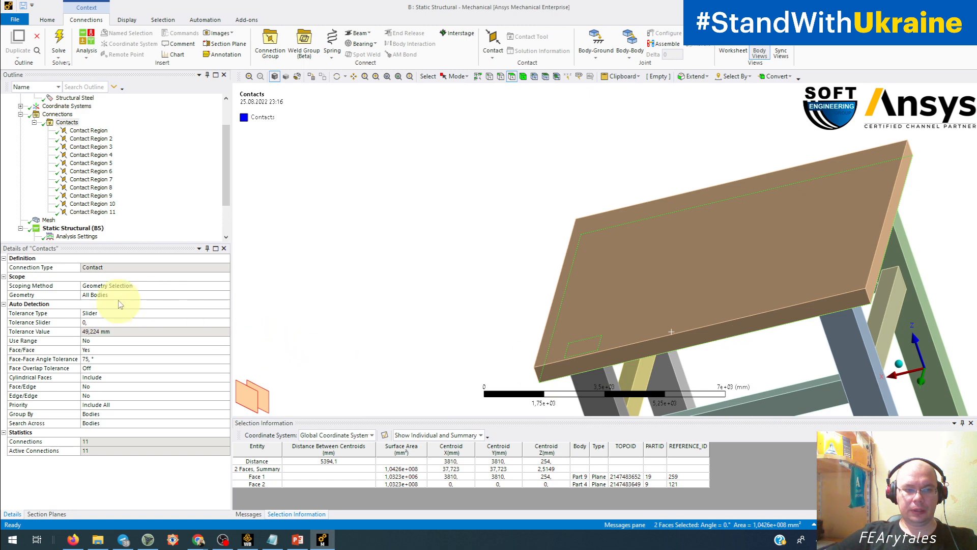
middle_click_drag(611, 366, 503, 307, "ctrl")
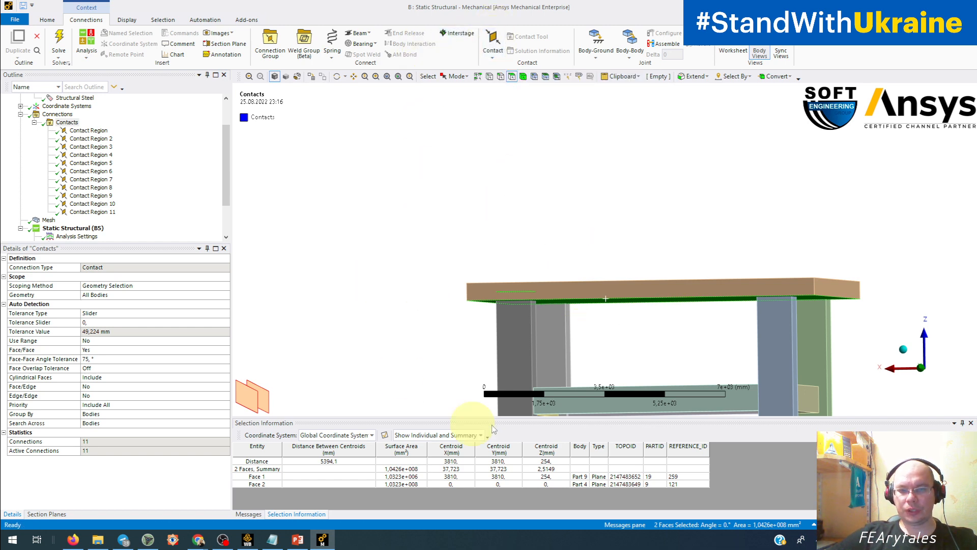
left_click(493, 45)
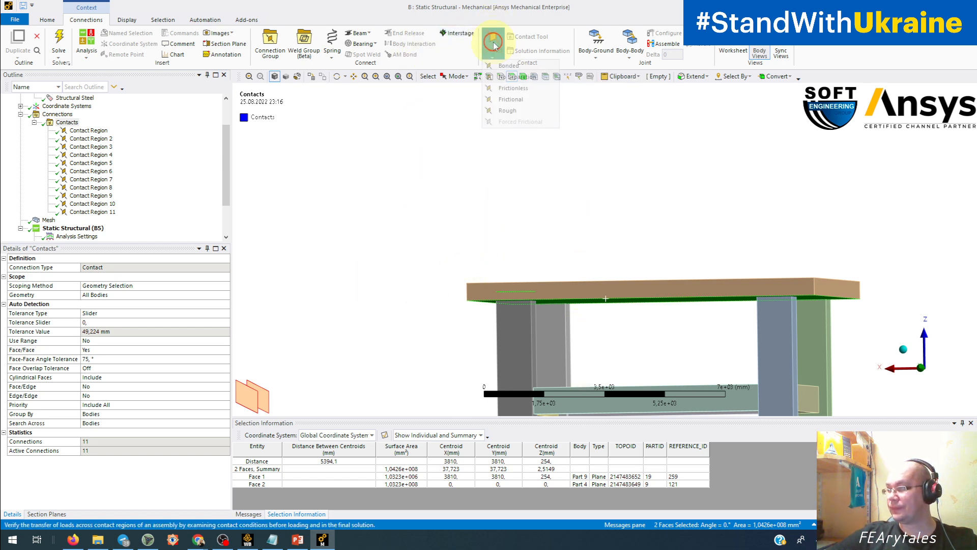
left_click(511, 69)
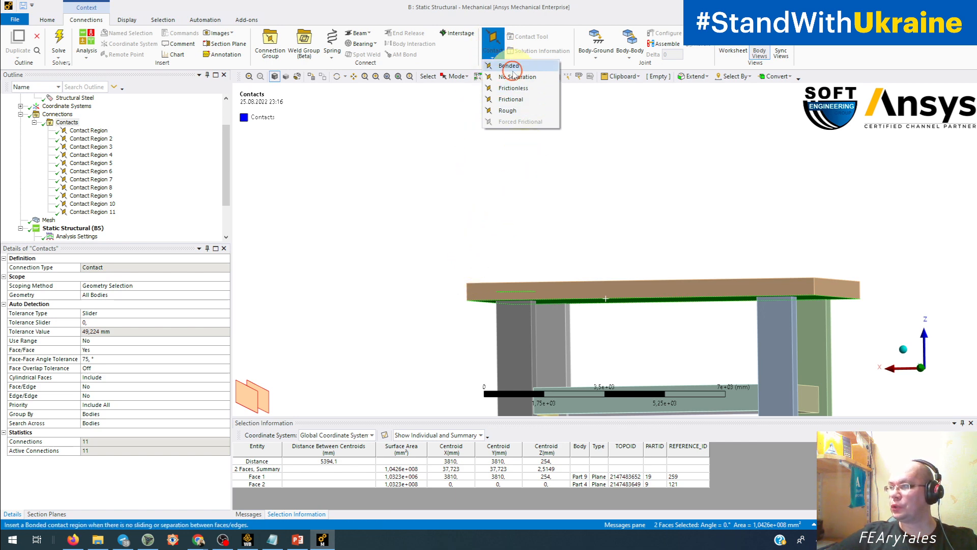
middle_click_drag(443, 310, 467, 319)
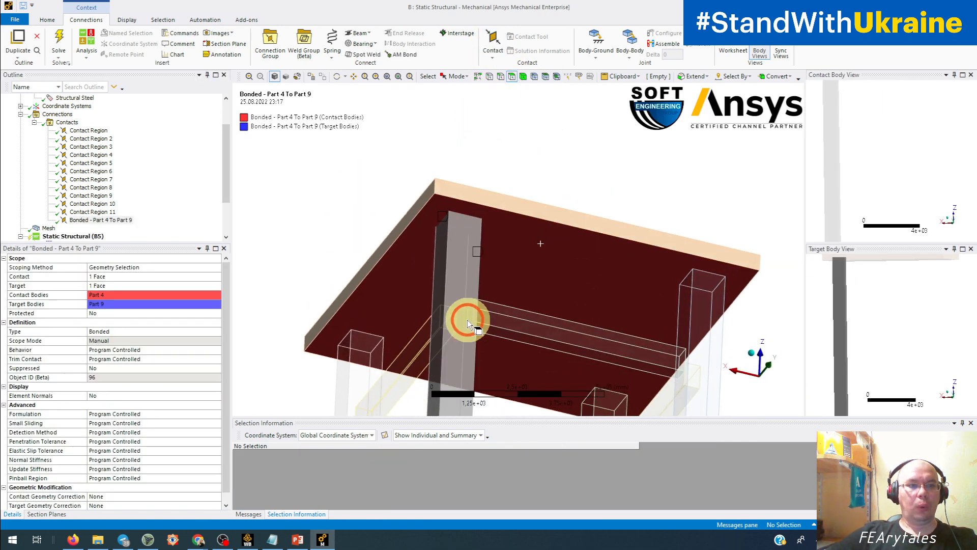
Solve the analysis again and inspect the updated Total Deformation and Equivalent Stress results around the seat and legs.
left_click(67, 40)
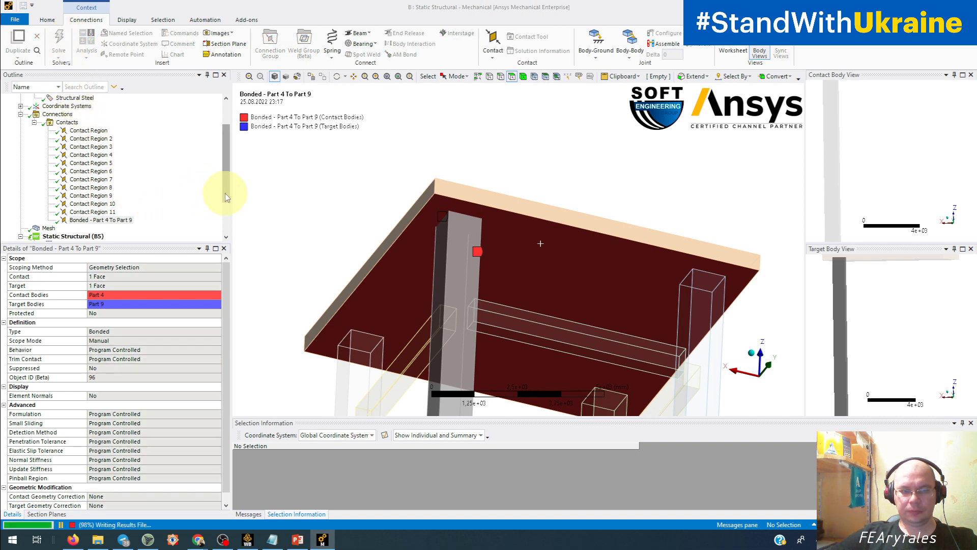
left_click_drag(225, 193, 223, 229)
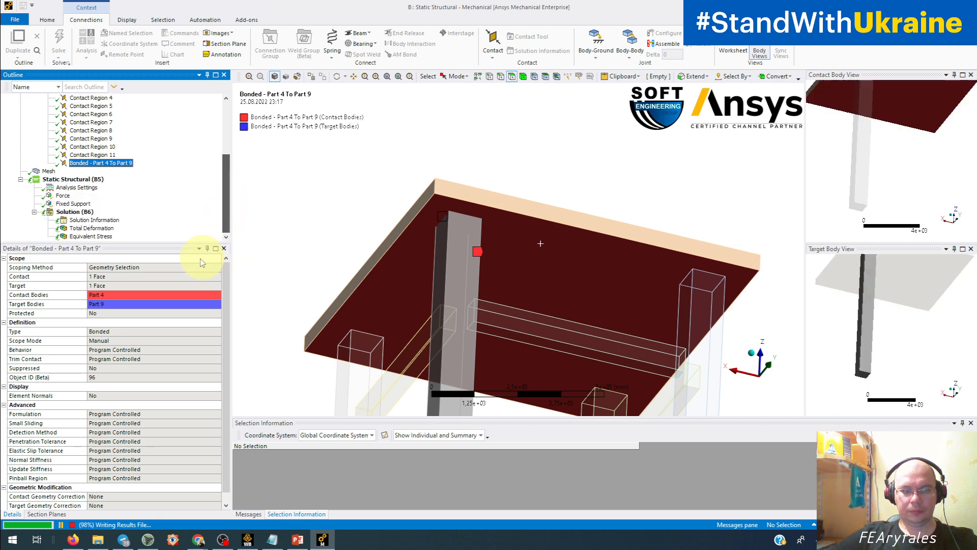
left_click(89, 227)
mouse_move(385, 273)
middle_mouse_down()
mouse_move(410, 234)
mouse_move(401, 262)
middle_mouse_up()
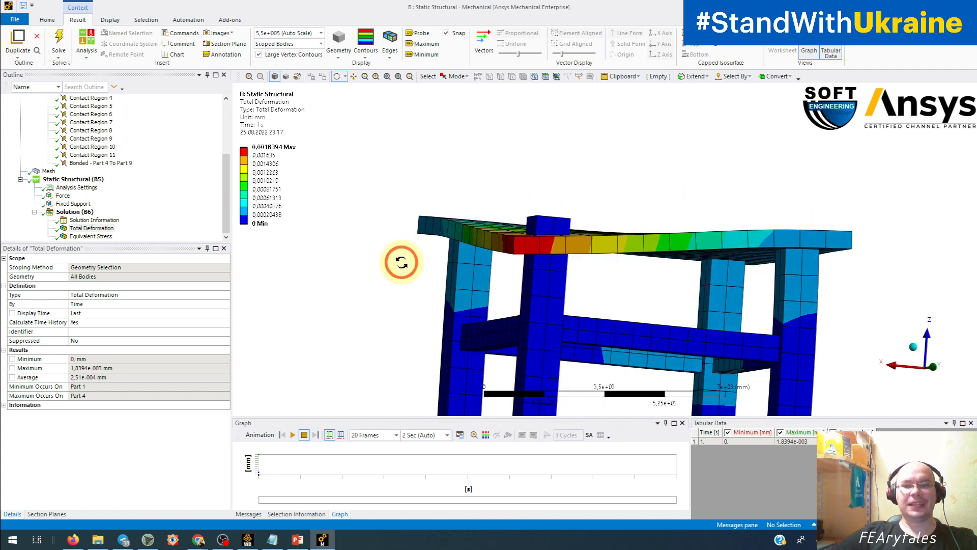
left_click(106, 237)
middle_click_drag(408, 273, 375, 294)
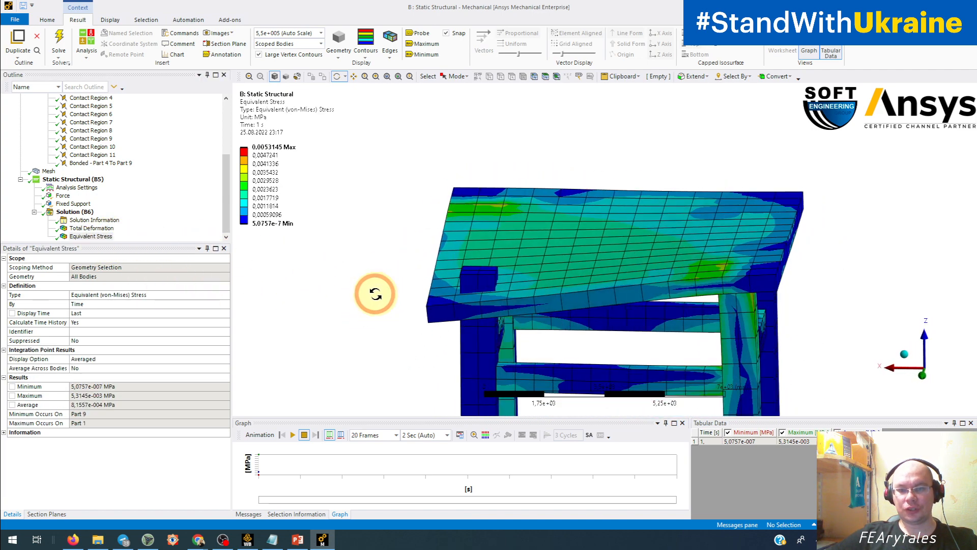
Review the manual seat-to-leg Bonded contact, the Contacts group's detection settings and the available contact types.
left_click(121, 163)
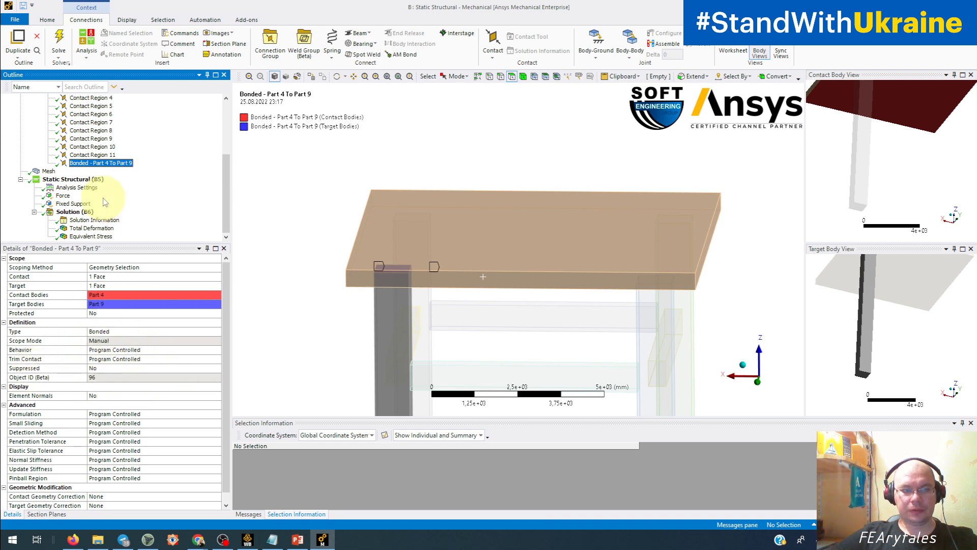
scroll(102, 195, "up", 3)
scroll(102, 198, "up", 1)
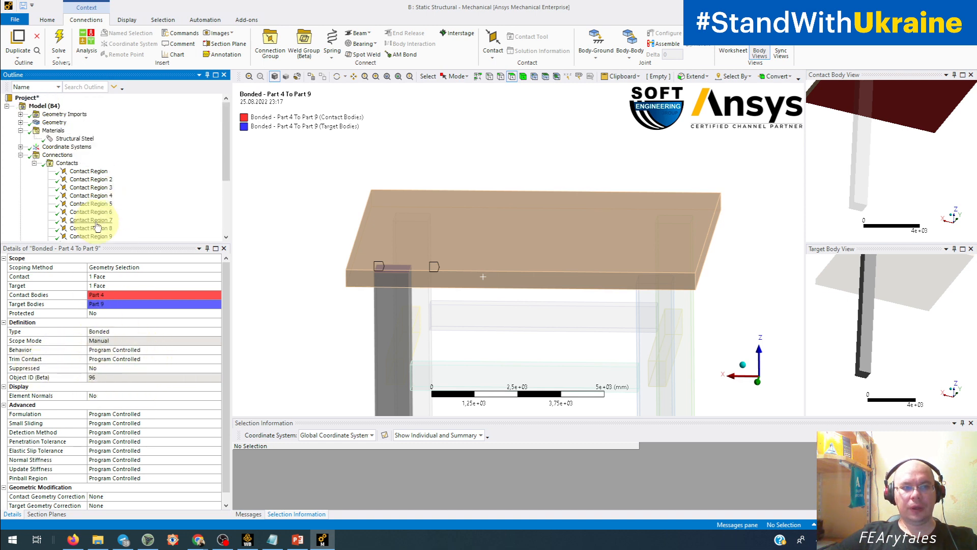
left_click(66, 162)
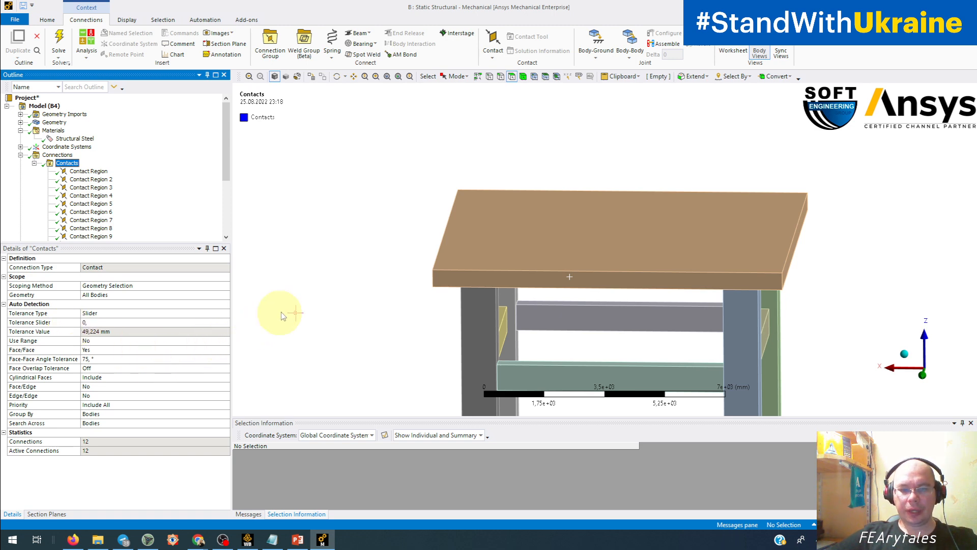
scroll(306, 304, "down", 3)
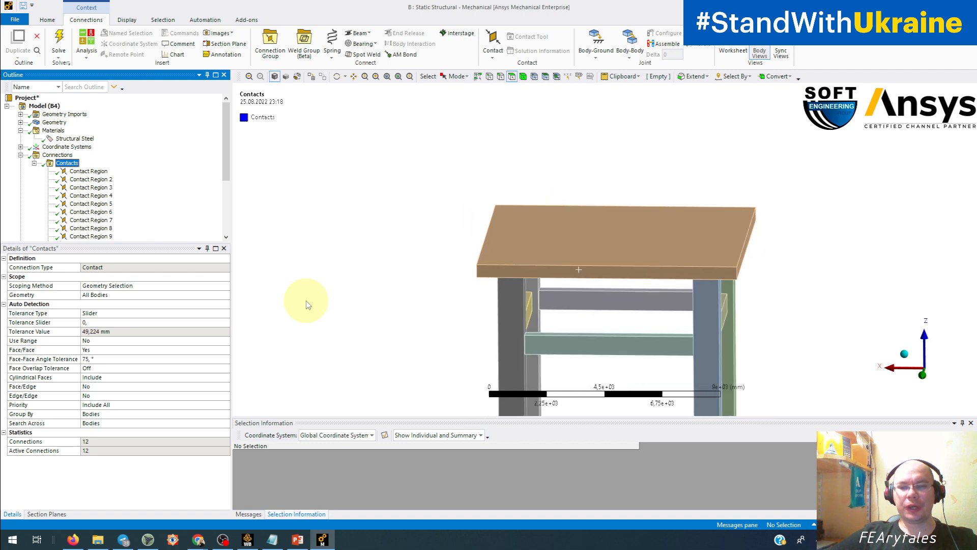
middle_click_drag(469, 345, 395, 244, "ctrl")
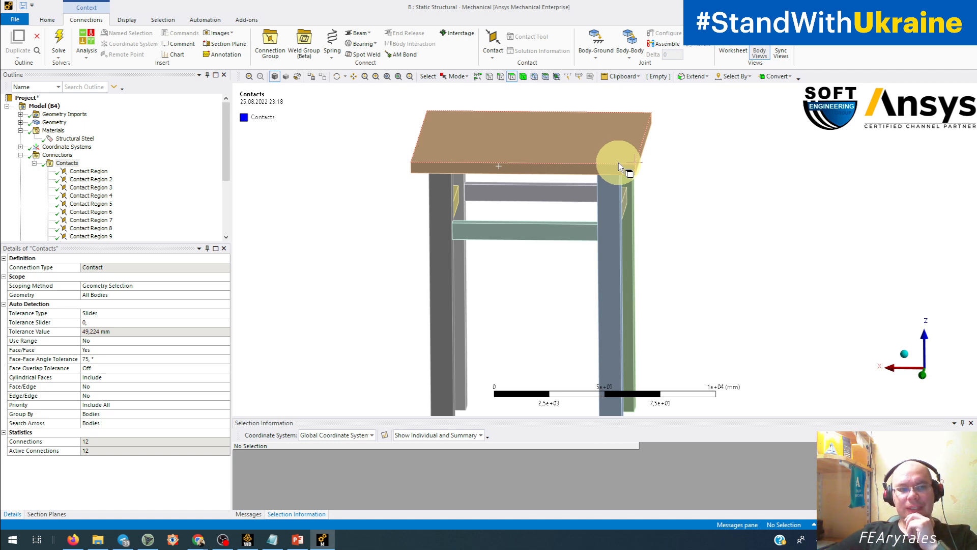
left_click(497, 60)
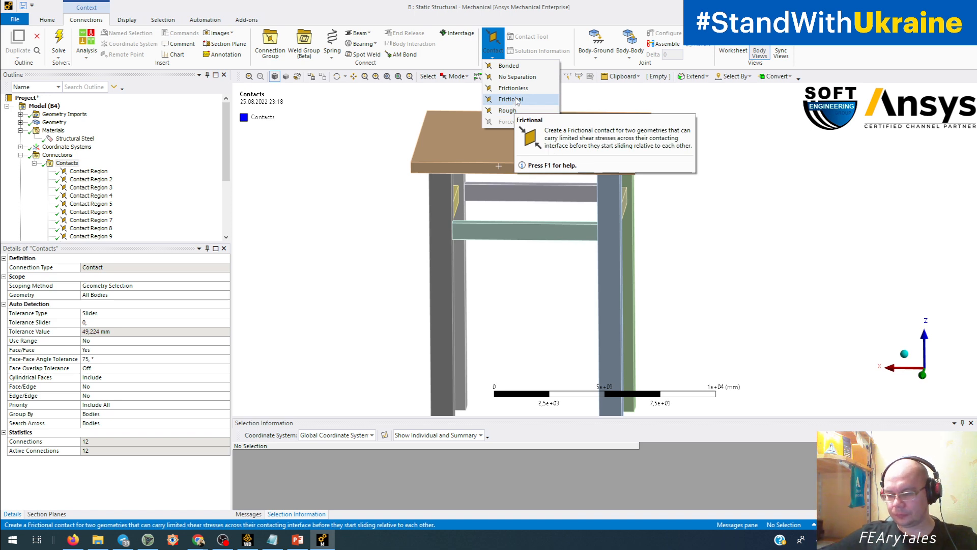
left_click(541, 4)
left_click(476, 138)
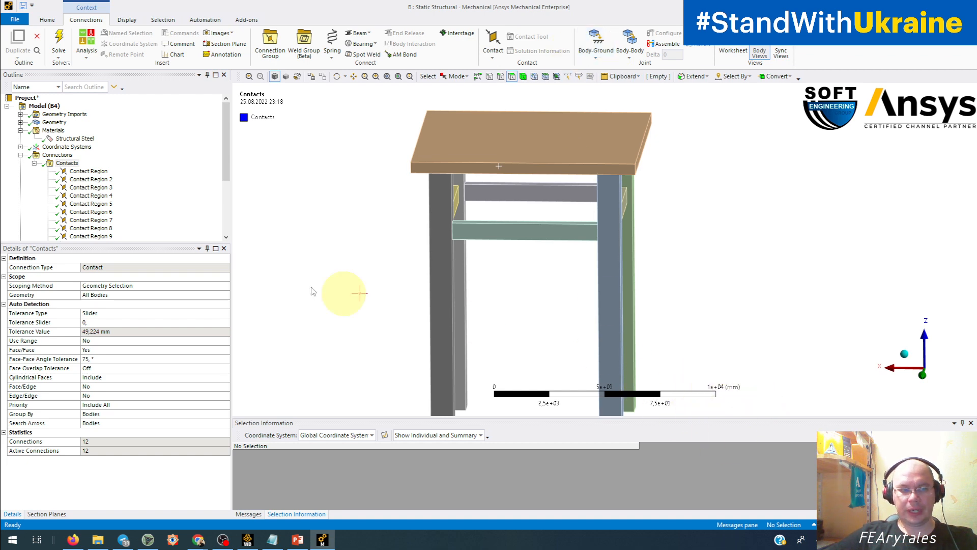
Check the Structural Steel properties, the Total Deformation result and the Force load applied to the seat.
left_click(74, 138)
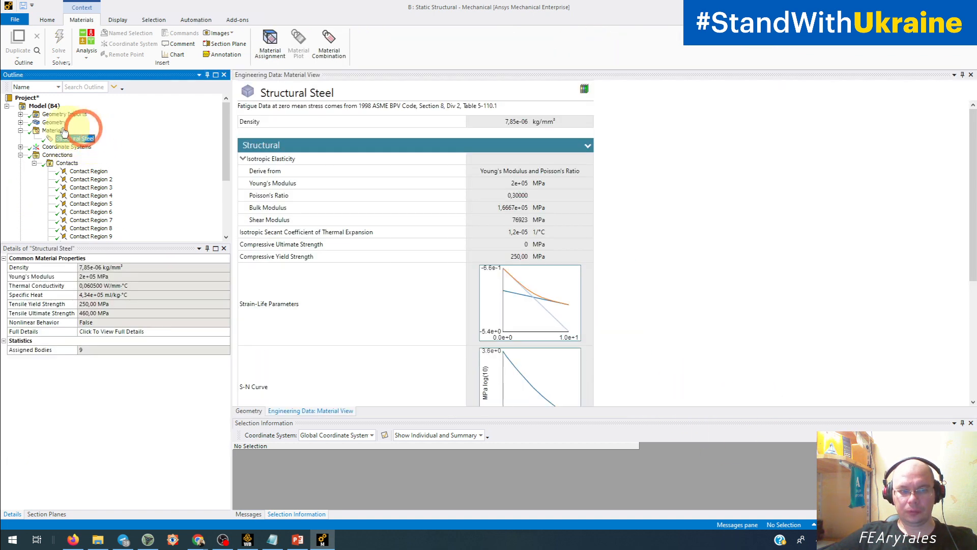
scroll(28, 153, "down", 4)
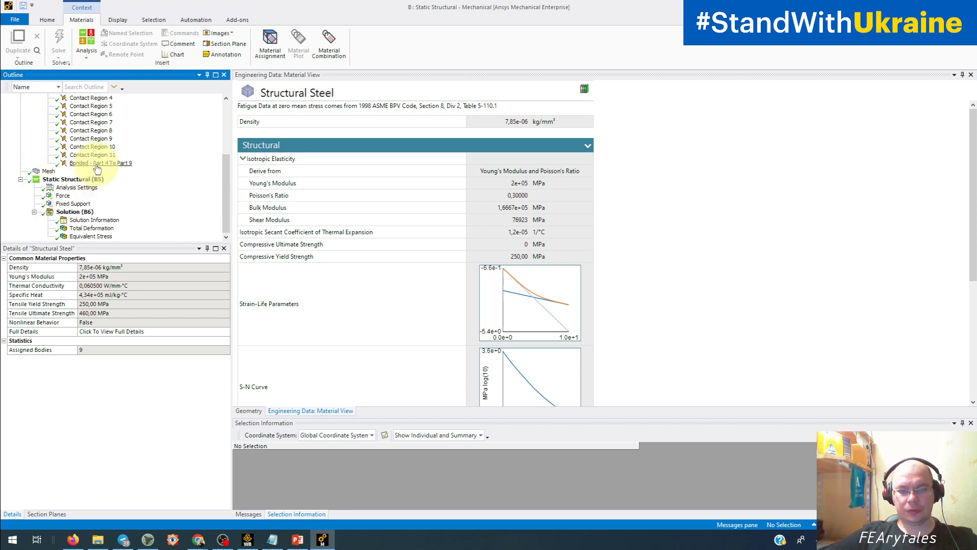
left_click(92, 228)
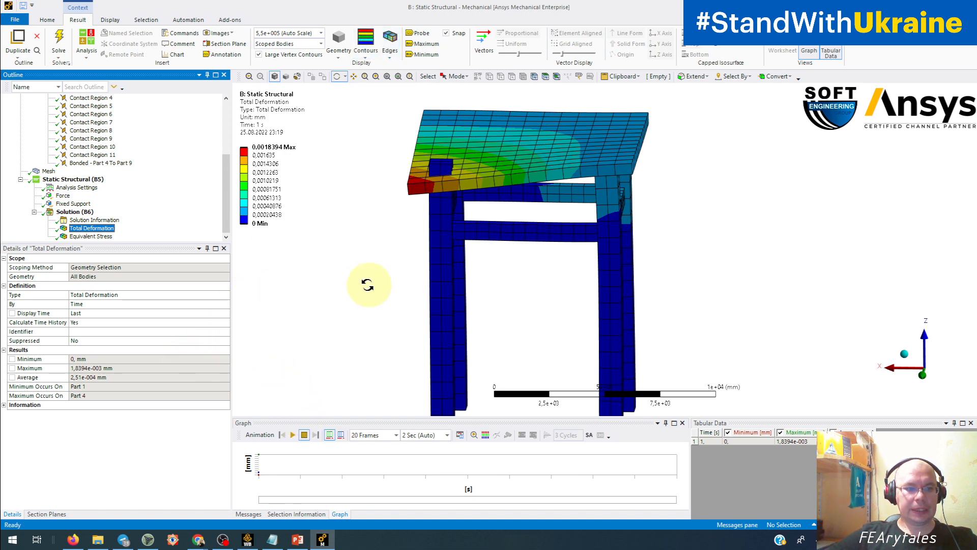
left_click_drag(367, 284, 337, 298)
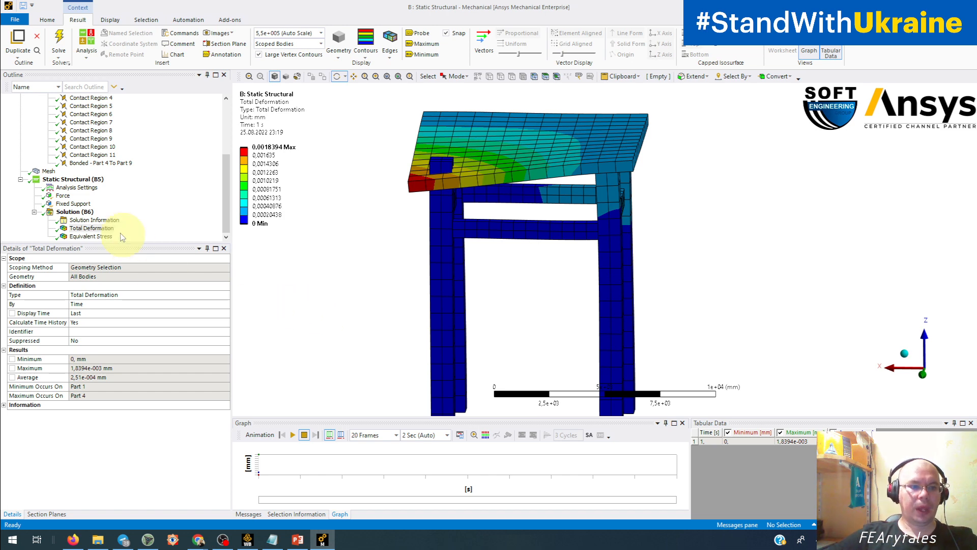
left_click(63, 195)
left_click_drag(243, 291, 234, 311)
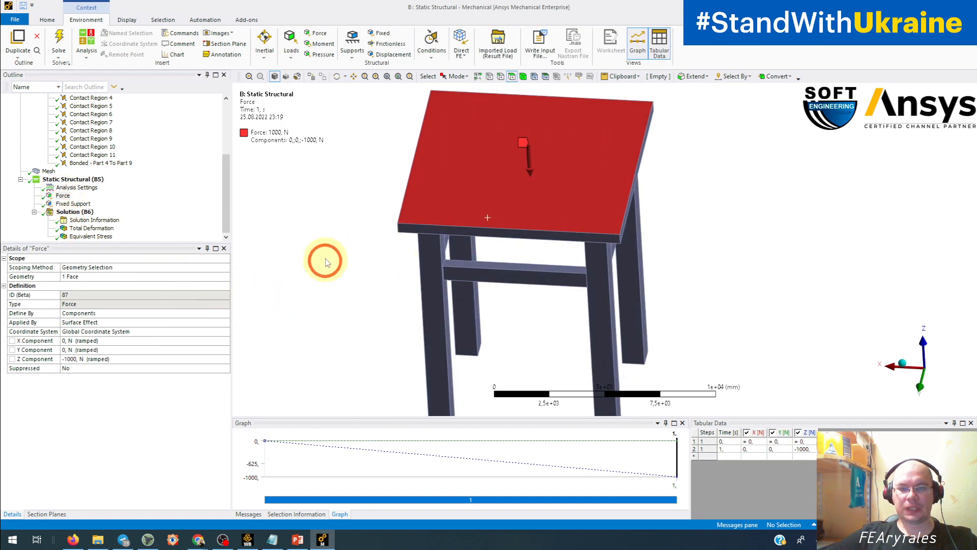
Select the seat's top face and examine its surface area, centroid and ID data in Selection Information.
left_click(586, 169)
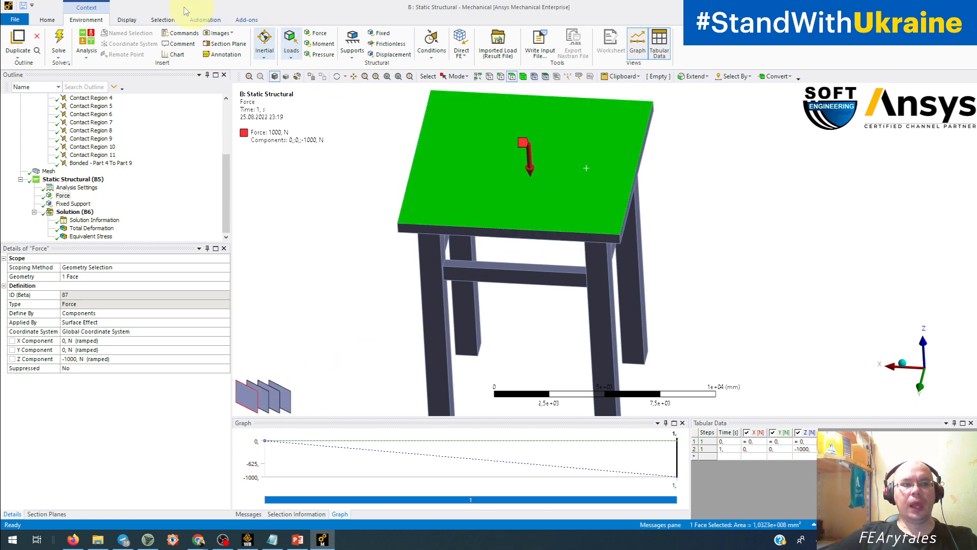
left_click(46, 21)
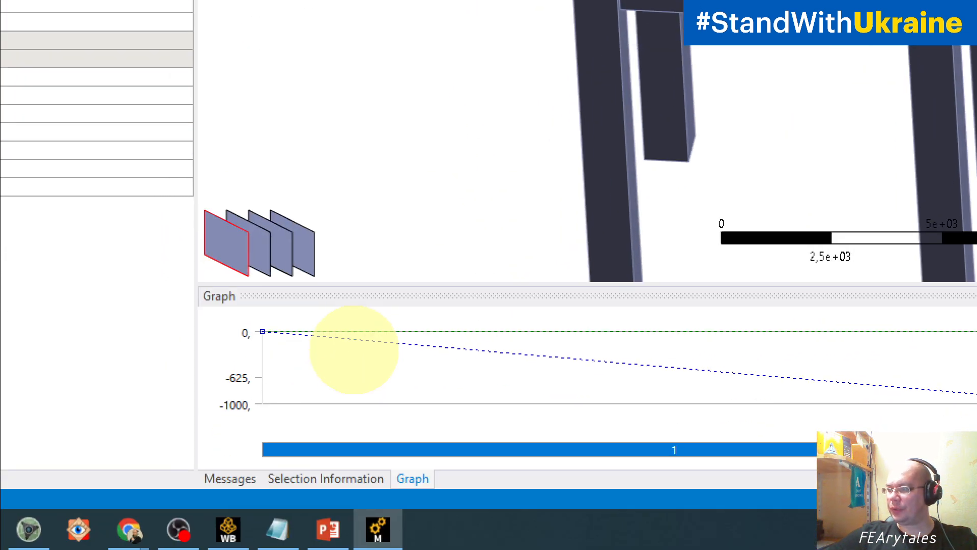
mouse_move(279, 447)
left_mouse_down()
mouse_move(359, 501)
mouse_move(389, 450)
mouse_move(274, 448)
left_mouse_up()
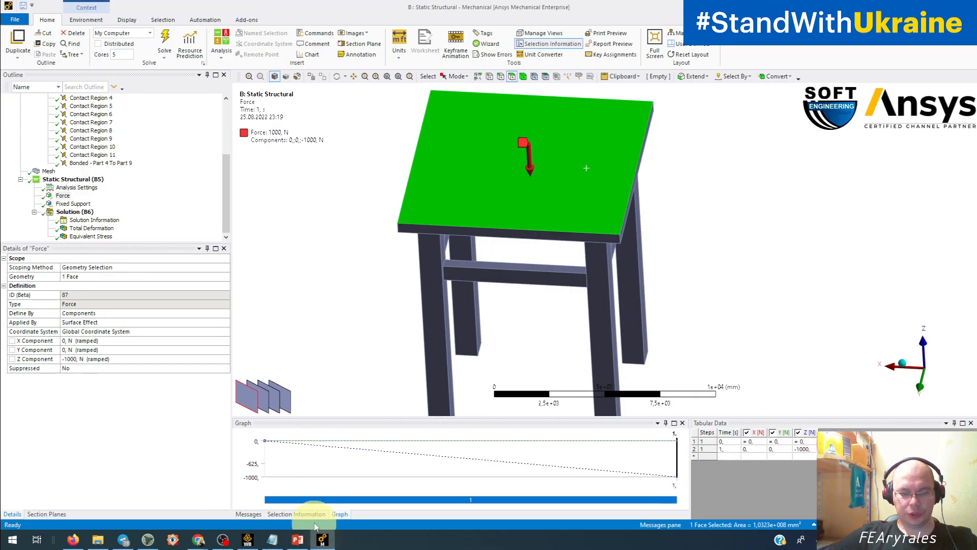
left_click(341, 478)
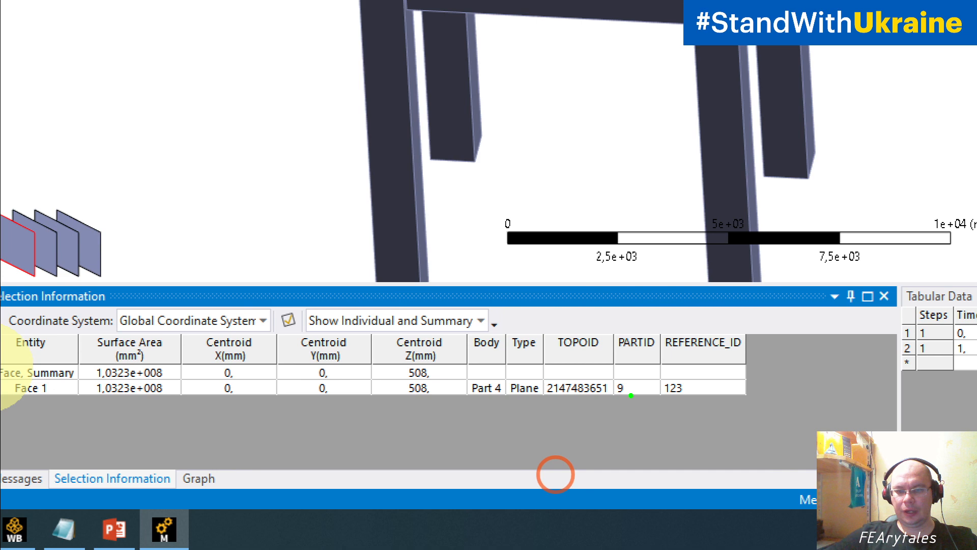
left_click_drag(546, 459, 538, 470)
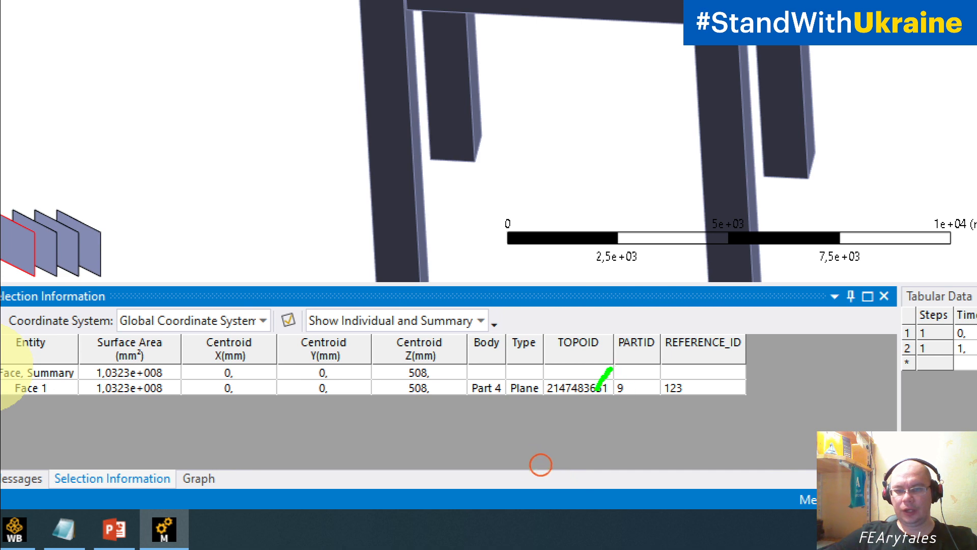
mouse_move(610, 369)
left_mouse_down()
mouse_move(733, 402)
mouse_move(673, 363)
mouse_move(622, 371)
left_mouse_up()
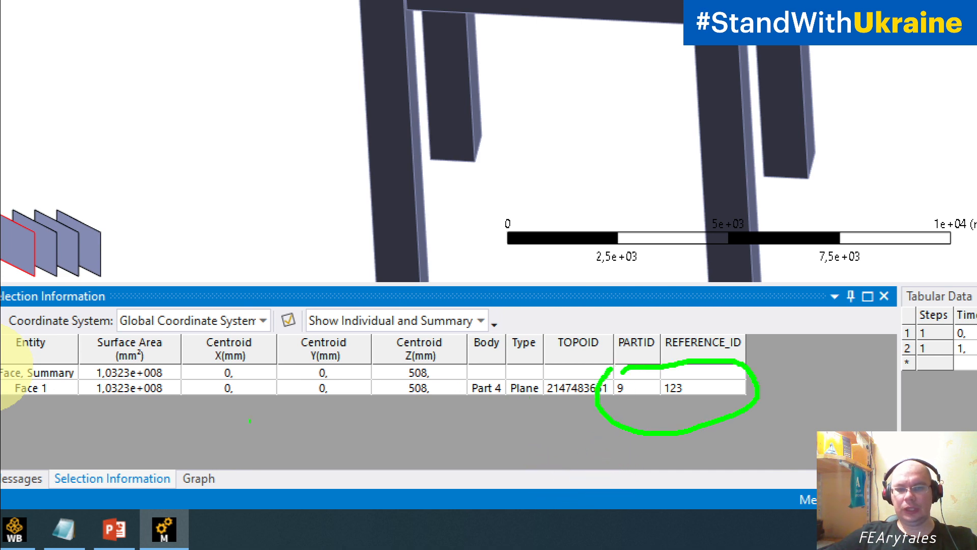
mouse_move(153, 293)
left_mouse_down()
mouse_move(16, 305)
mouse_move(262, 466)
mouse_move(455, 386)
mouse_move(346, 308)
mouse_move(171, 287)
left_mouse_up()
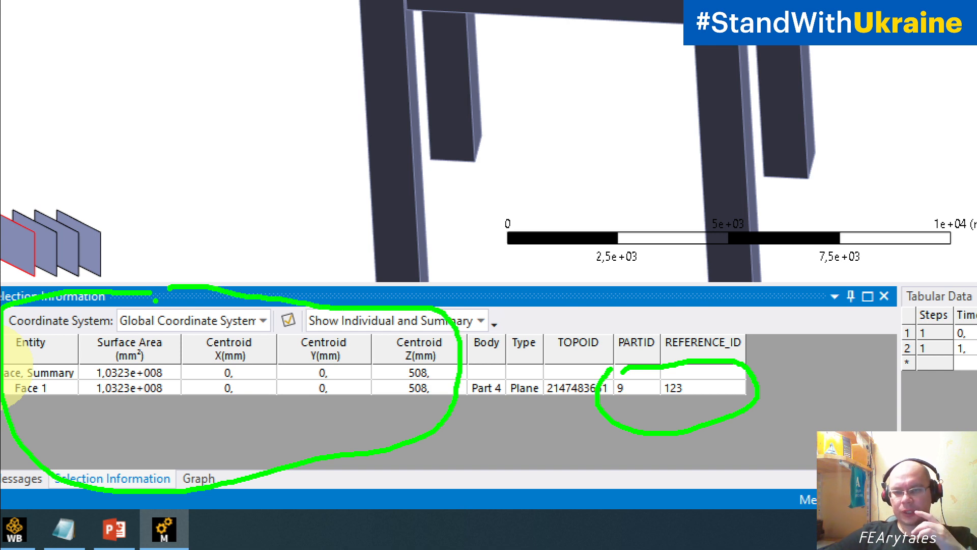
key("ctrl+z")
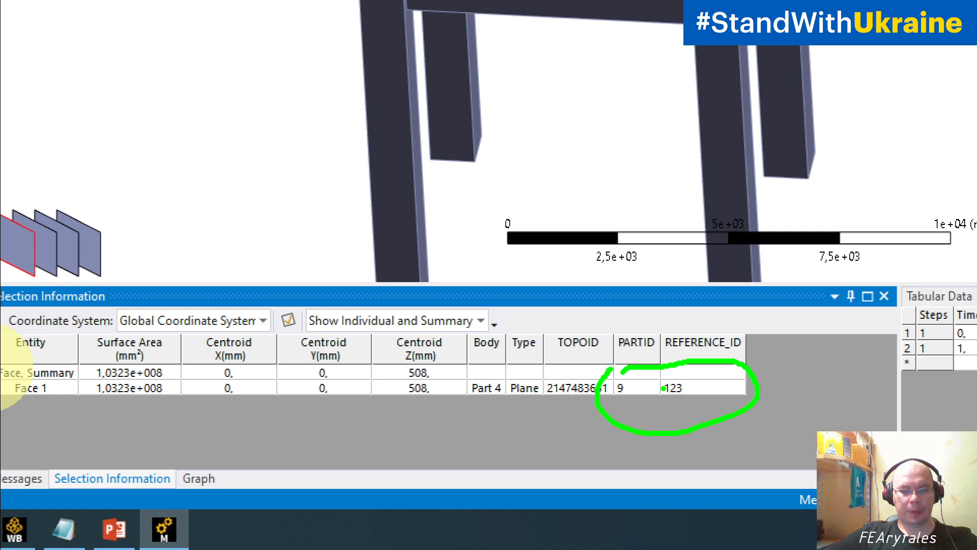
key("Escape")
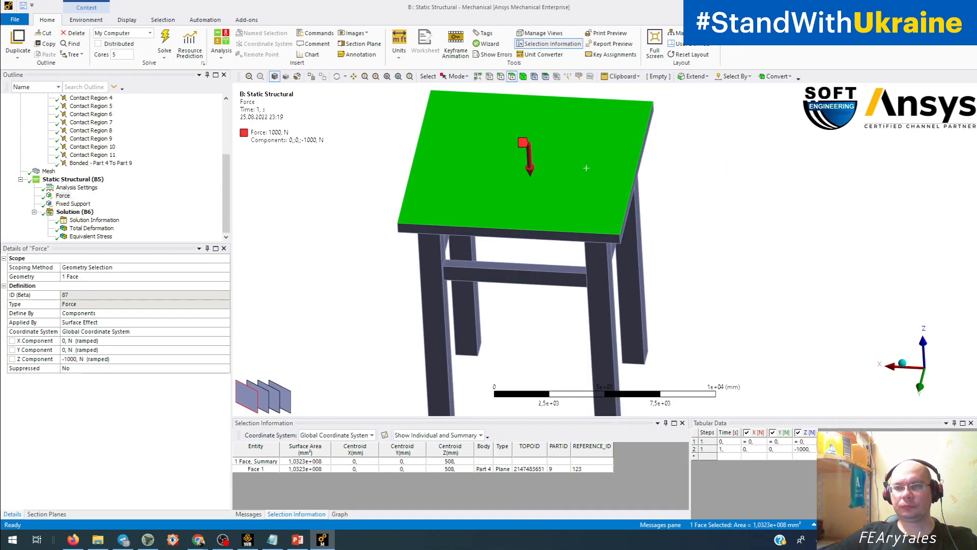
Switch to Workbench and replace the source file of the standalone Geometry component with stul2.SAT.
key("alt+Tab")
left_click(265, 107)
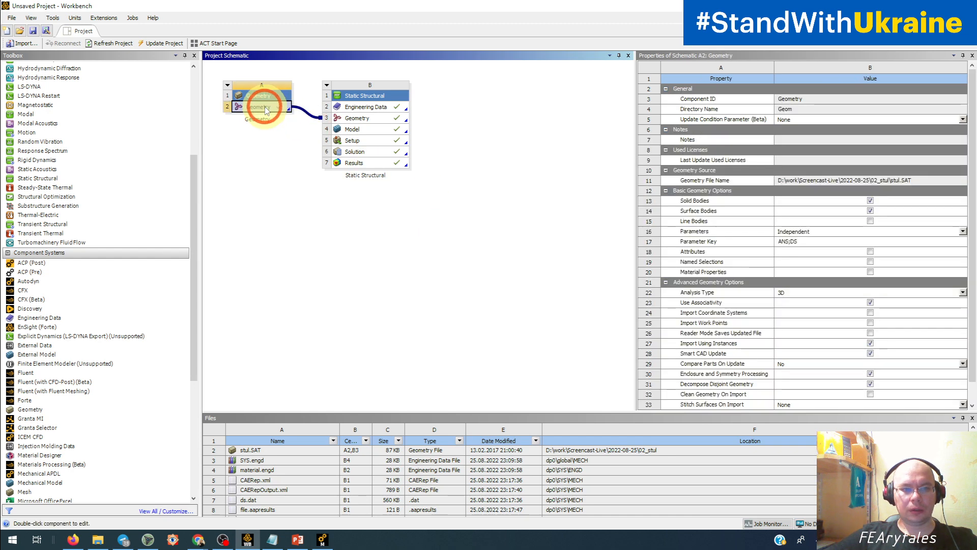
right_click(265, 106)
mouse_move(288, 147)
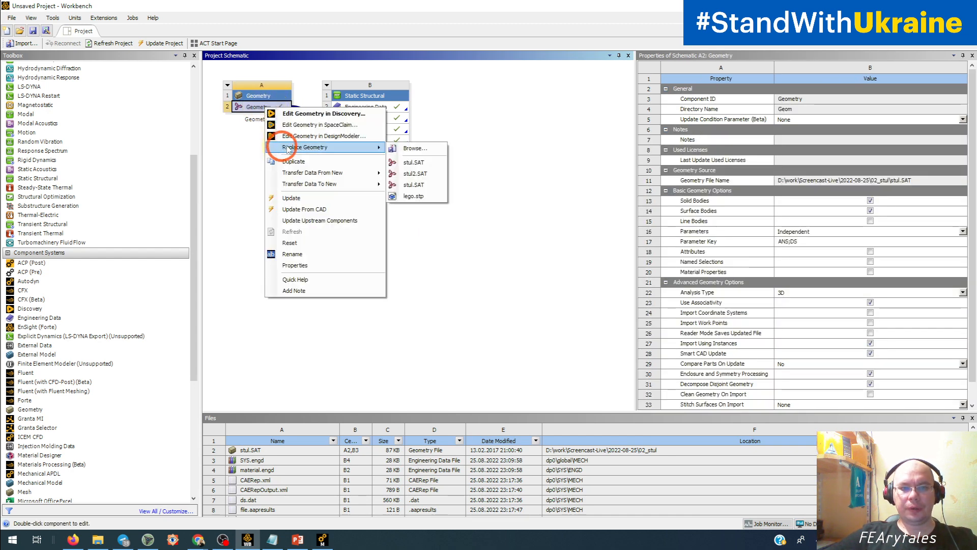
left_click(395, 175)
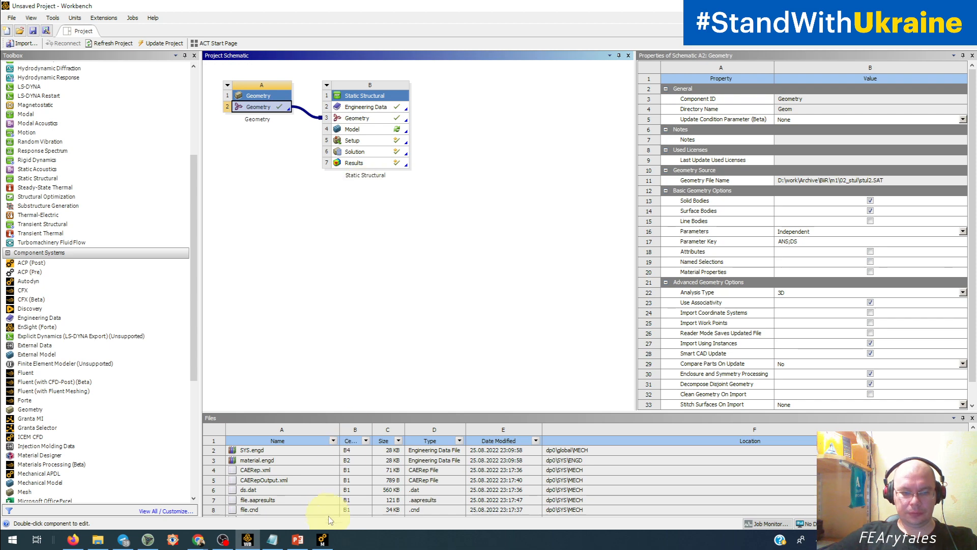
Return to Mechanical and update the model's geometry from its source.
left_click(322, 539)
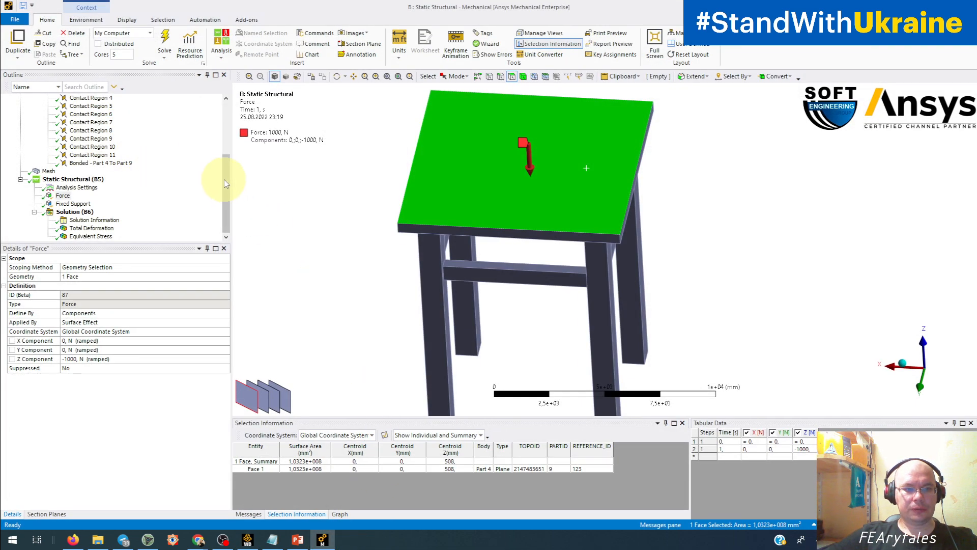
left_click_drag(225, 183, 224, 128)
middle_click_drag(387, 247, 610, 176)
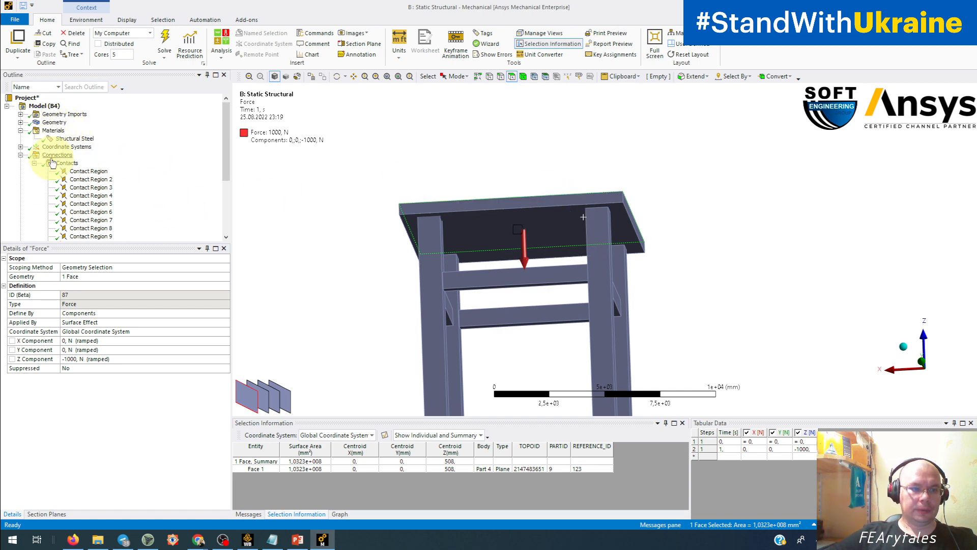
right_click(53, 123)
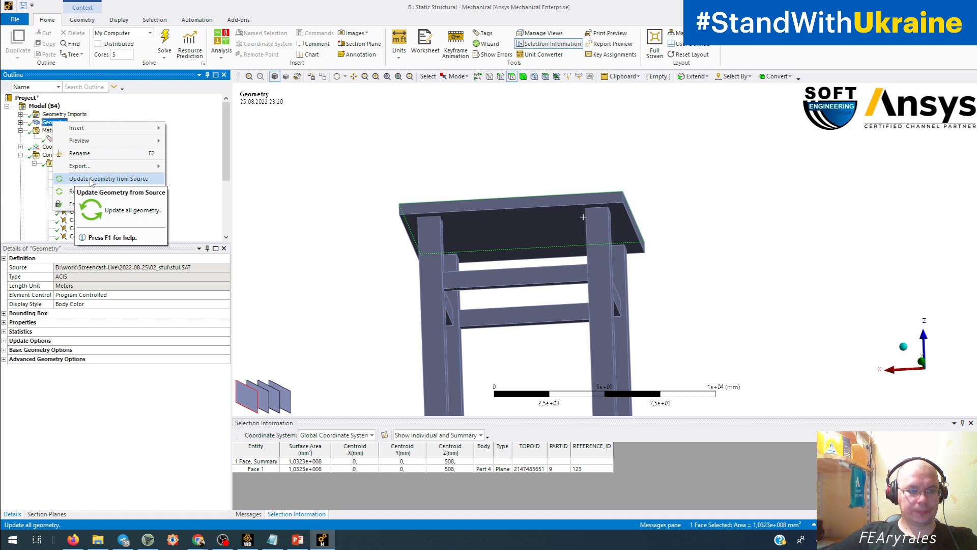
left_click(91, 180)
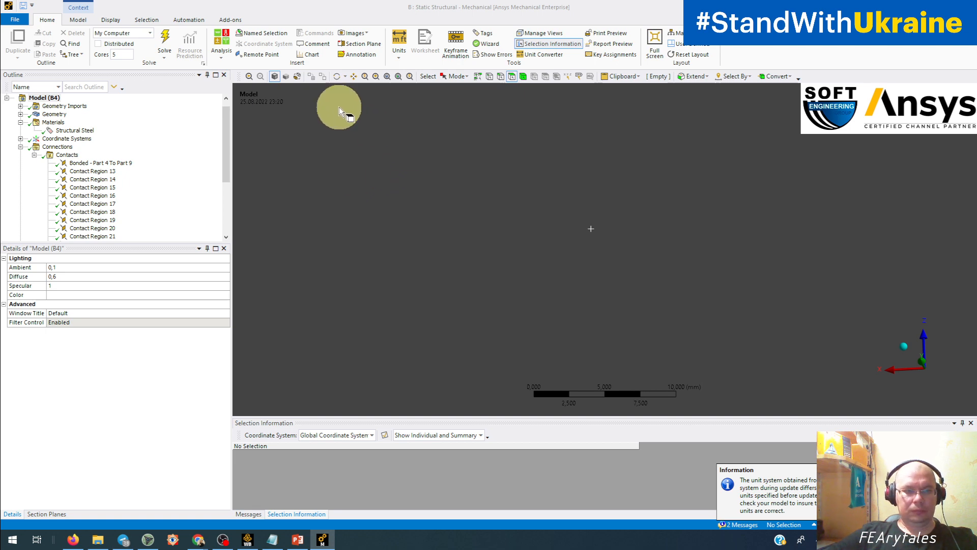
Fit the updated stool in view and check the length of the seat's long edge, then clear the selection.
left_click(398, 77)
middle_click_drag(522, 286, 588, 320)
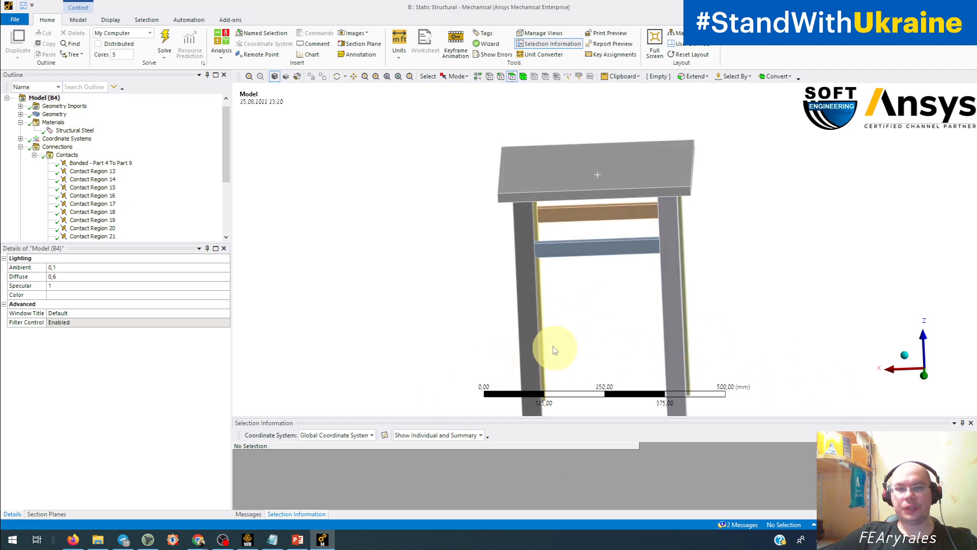
left_click(500, 76)
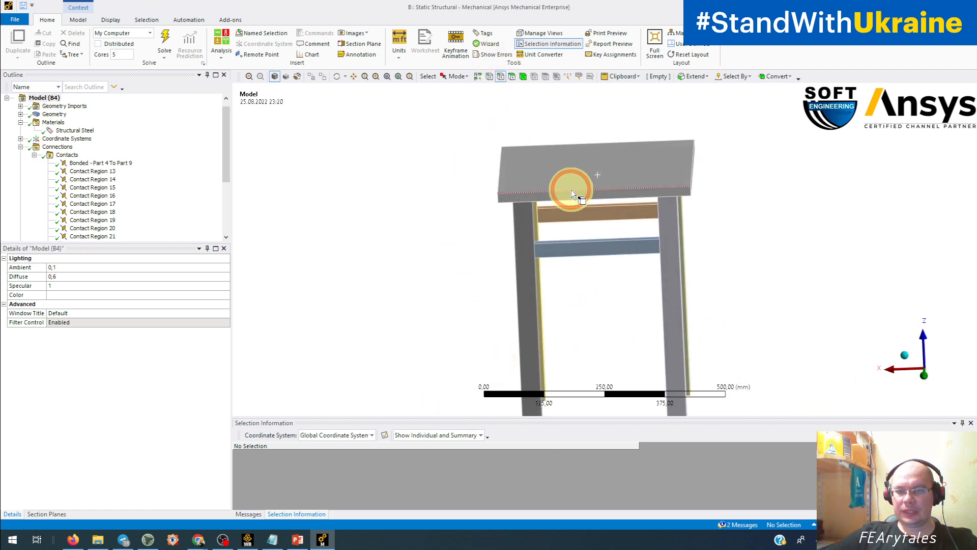
left_click(570, 189)
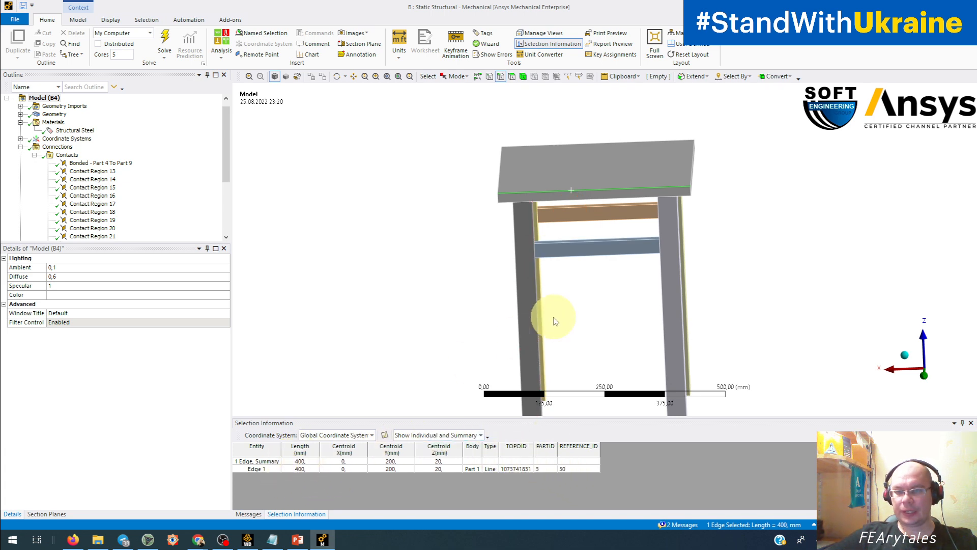
middle_click_drag(555, 321, 558, 288)
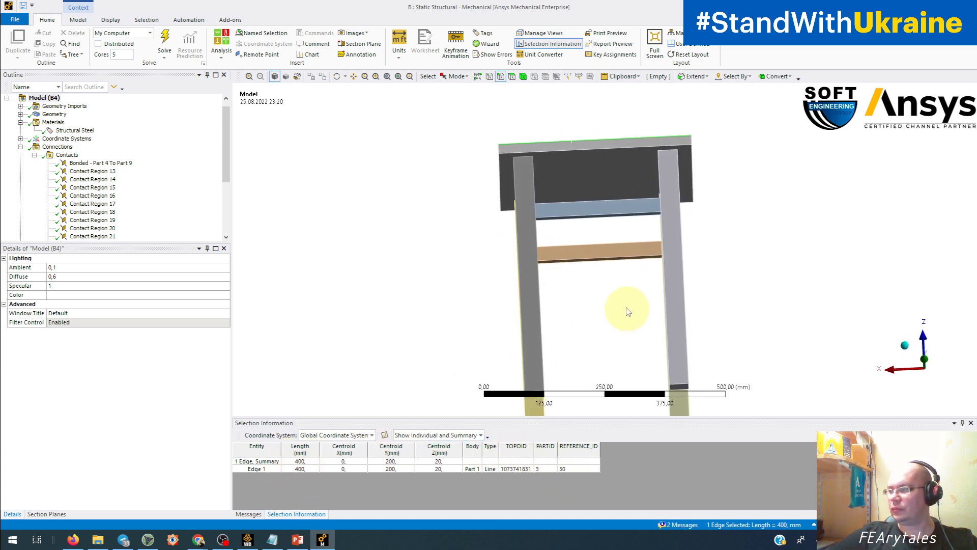
middle_click_drag(629, 312, 589, 296)
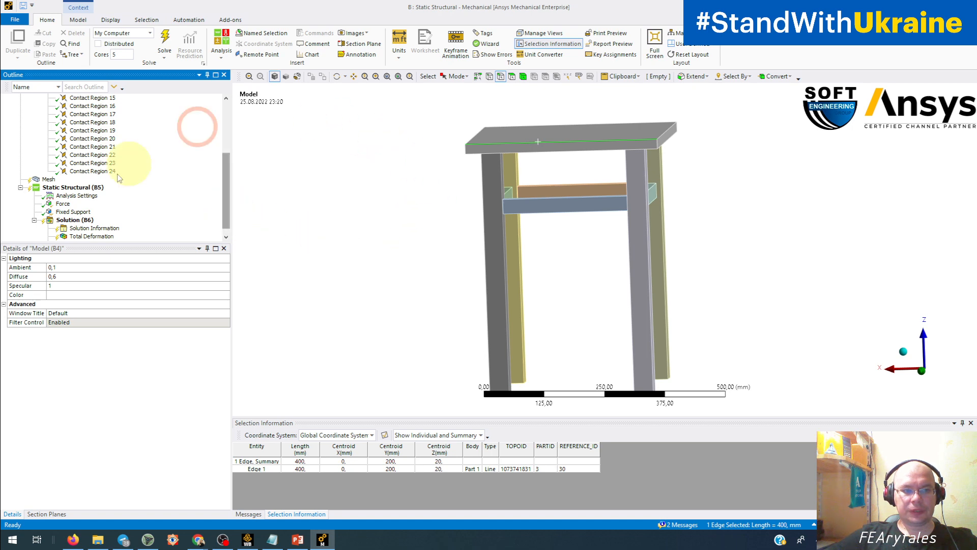
left_click(464, 265)
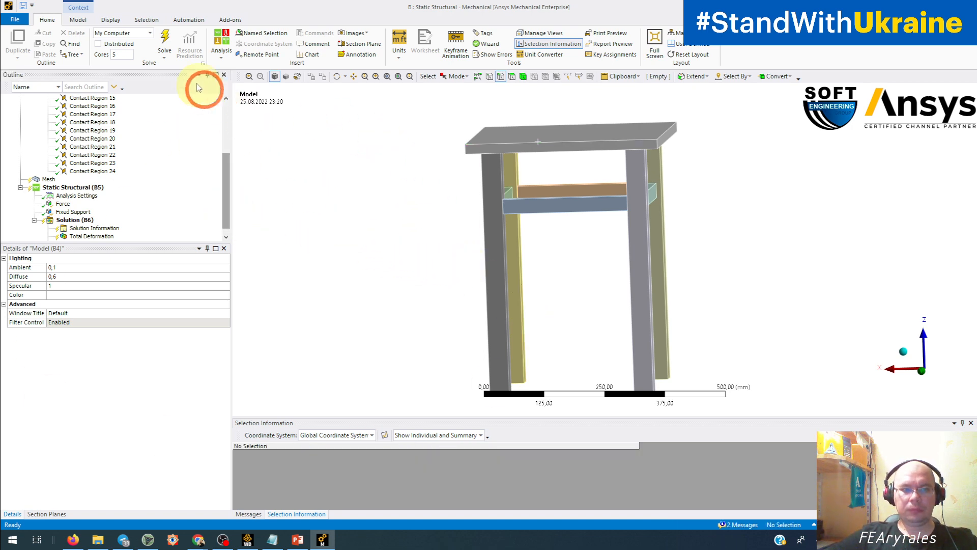
Solve the analysis with the replaced geometry and display the Total Deformation result.
left_click(164, 40)
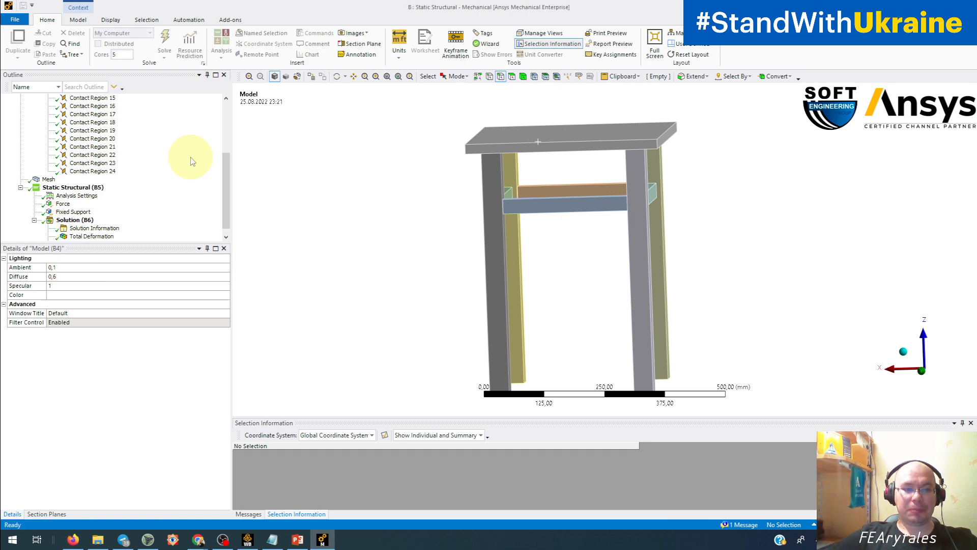
left_click(107, 236)
left_click_drag(421, 271, 59, 288)
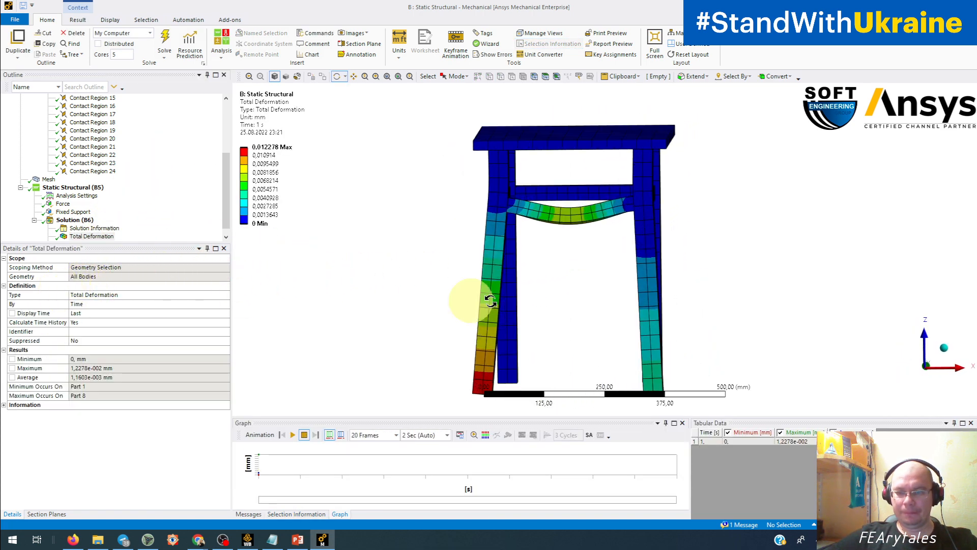
left_click_drag(465, 294, 475, 253)
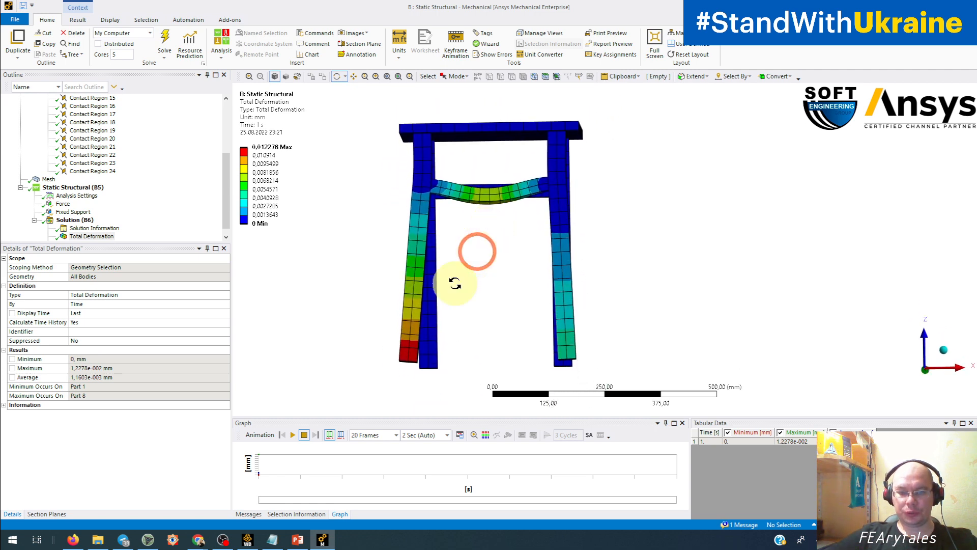
Play the Total Deformation animation, examine how the legs and crossbars deform, and stop it.
left_click(293, 434)
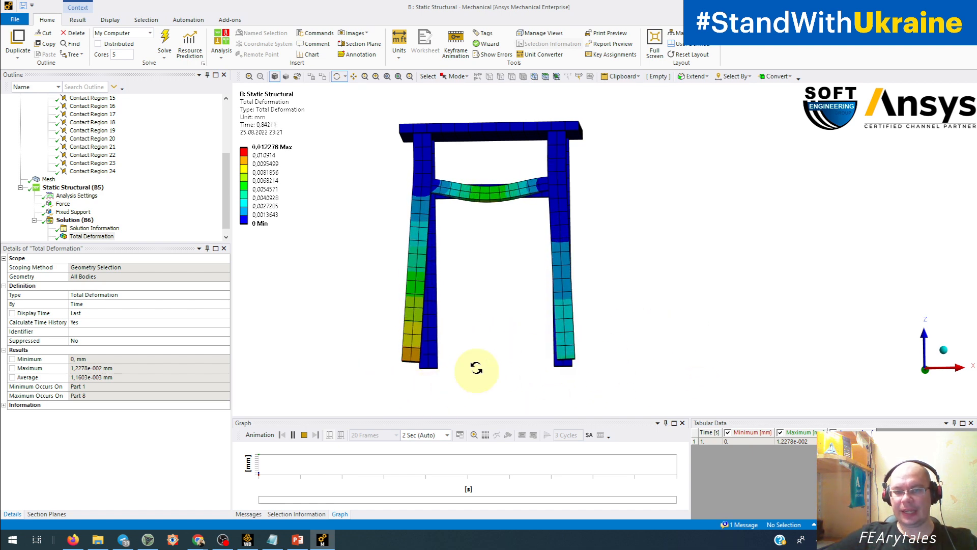
left_click_drag(473, 297, 483, 150)
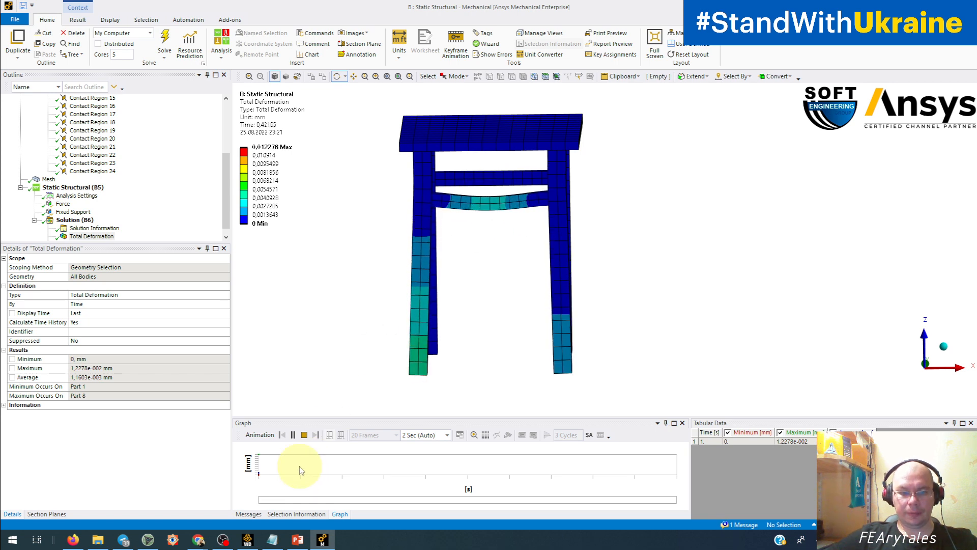
left_click(304, 435)
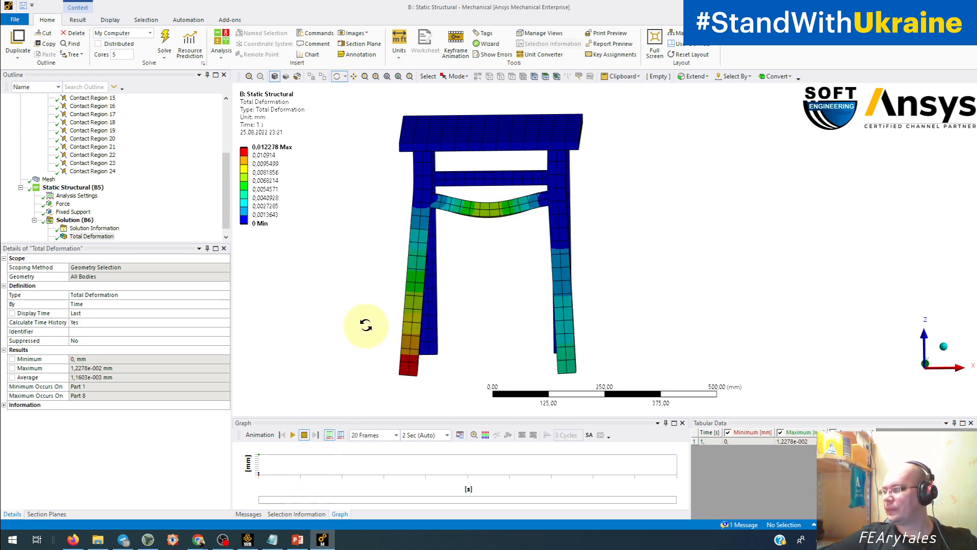
Check which faces the Force and Fixed Support are scoped to on the updated stool.
left_click(62, 204)
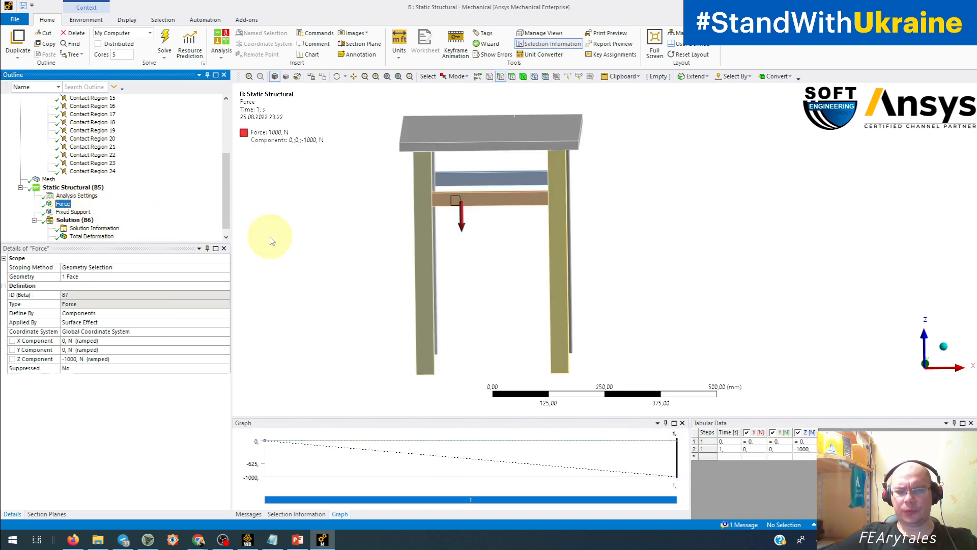
middle_click_drag(270, 240, 11, 241)
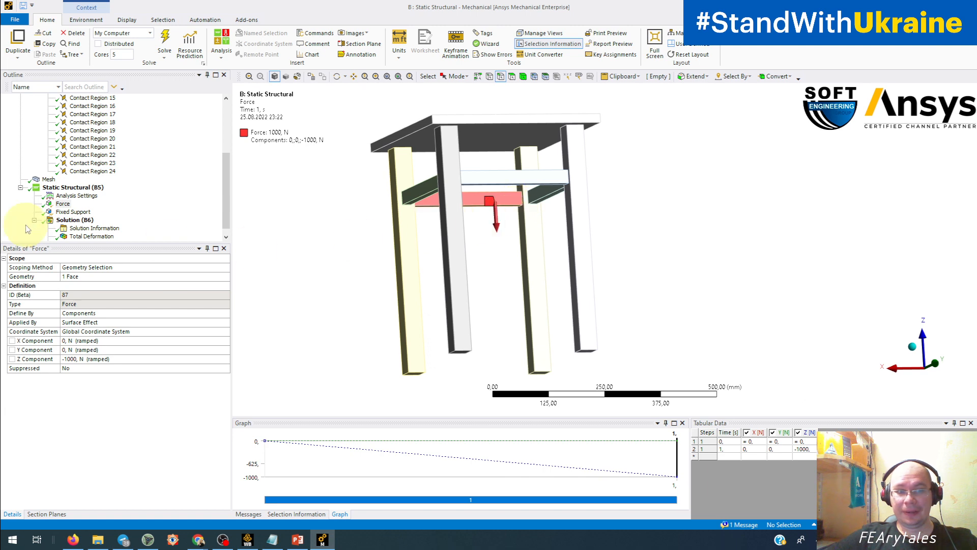
left_click(61, 212)
middle_click_drag(323, 244, 331, 201)
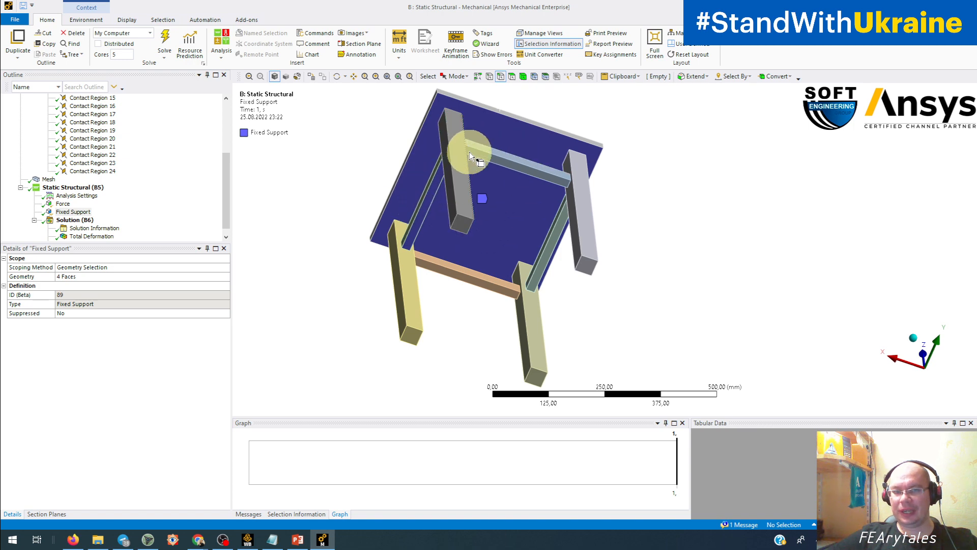
middle_click_drag(445, 233, 543, 262)
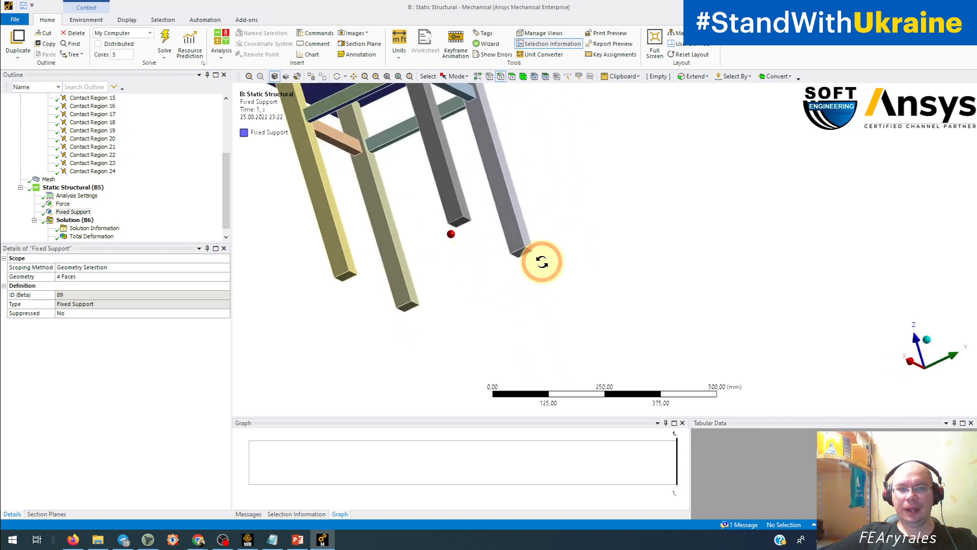
middle_click_drag(509, 212, 703, 217)
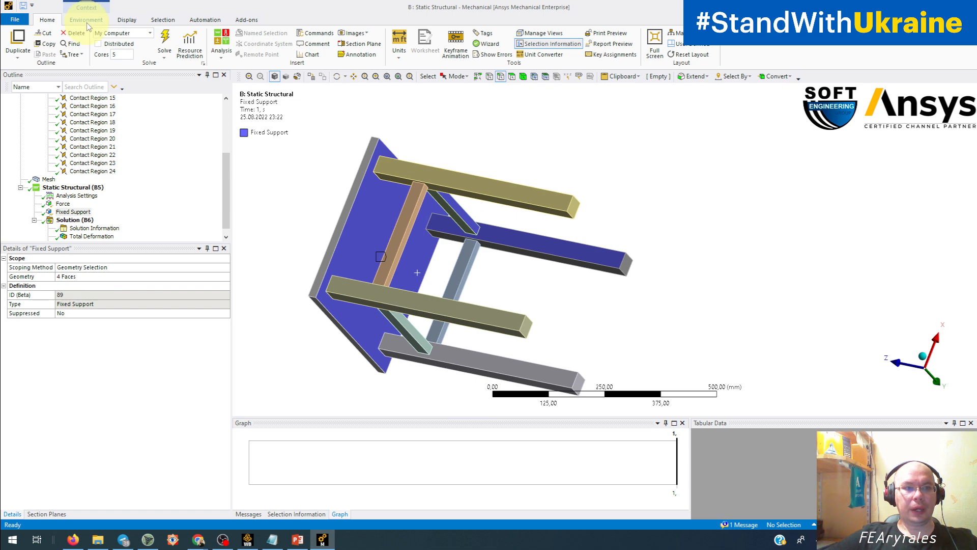
Explode the assembly view and inspect the Fixed Support faces on the separated parts.
left_click(127, 20)
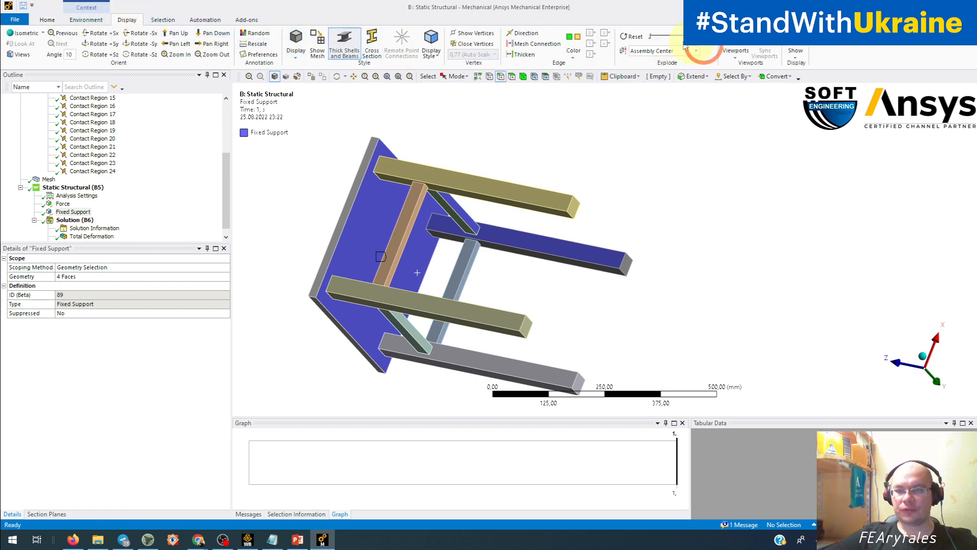
left_click_drag(651, 37, 678, 36)
left_click(671, 183)
left_click_drag(671, 183, 377, 375)
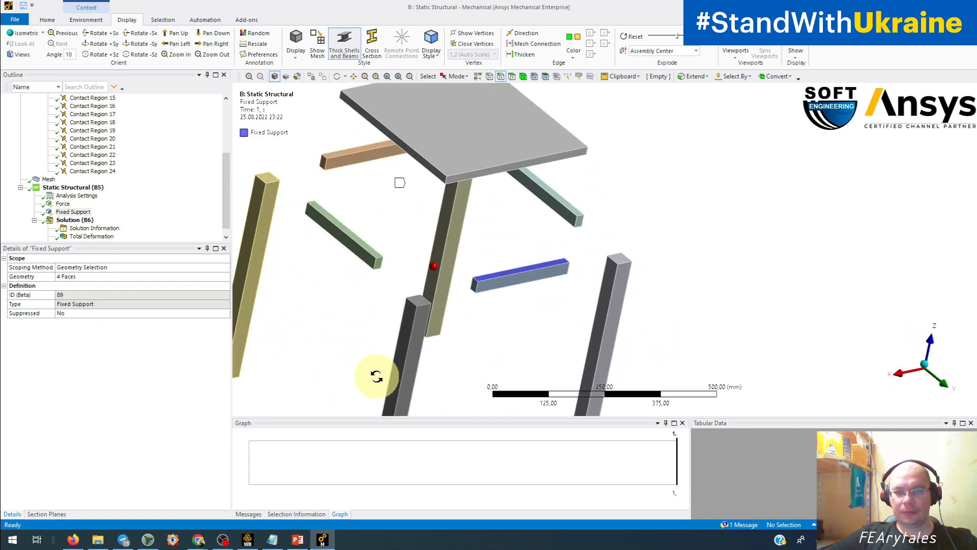
middle_click_drag(485, 319, 632, 327, "ctrl")
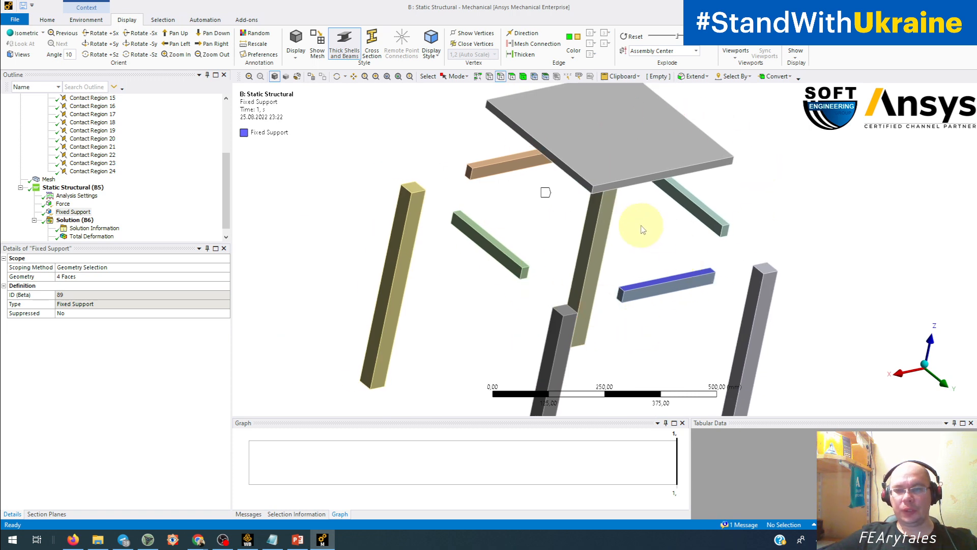
left_click_drag(642, 231, 650, 203)
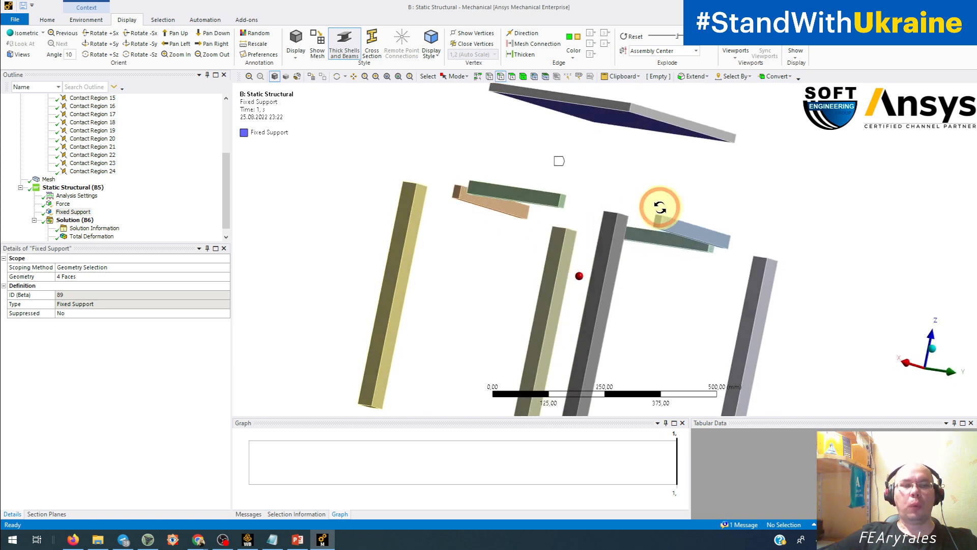
Examine the Force's crossbar face in Selection Information and compare its IDs with those of a neighbouring crossbar's side face.
left_click(58, 203)
left_click_drag(262, 353, 395, 342)
scroll(432, 307, "up", 4)
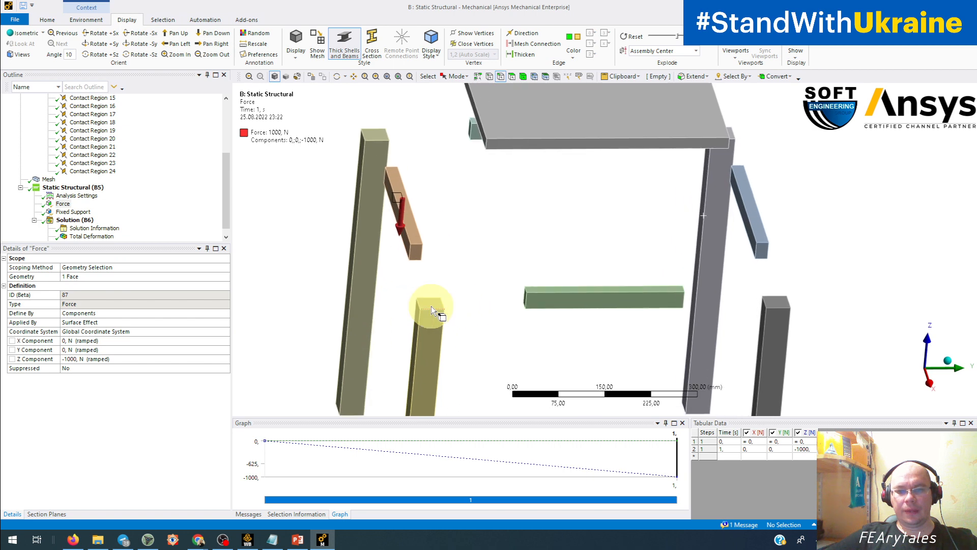
middle_click_drag(421, 256, 399, 236)
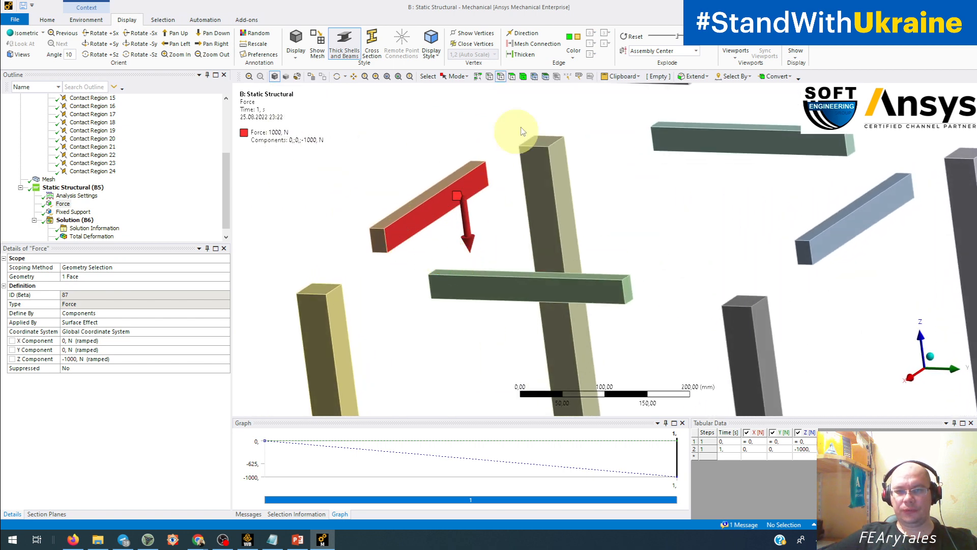
left_click(512, 76)
left_click(406, 239)
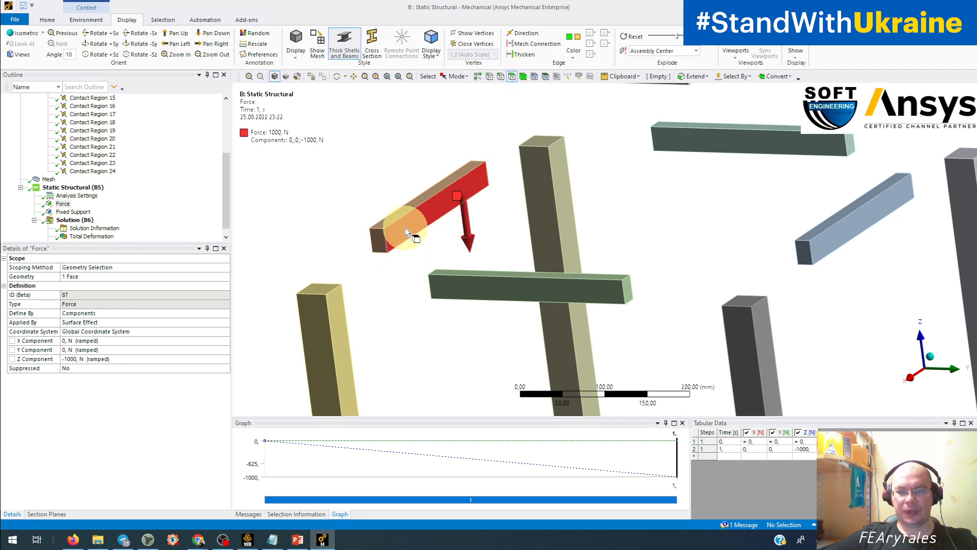
left_click(299, 515)
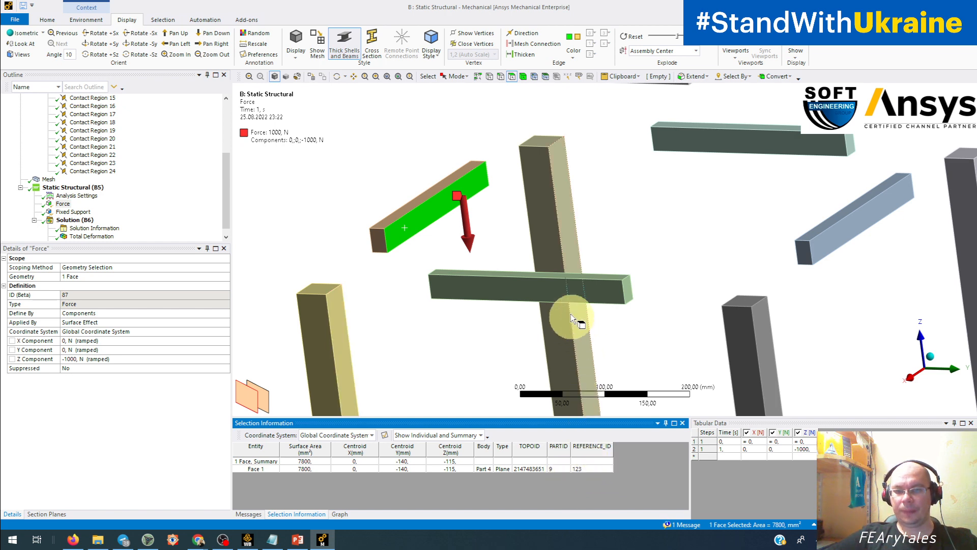
left_click(568, 292)
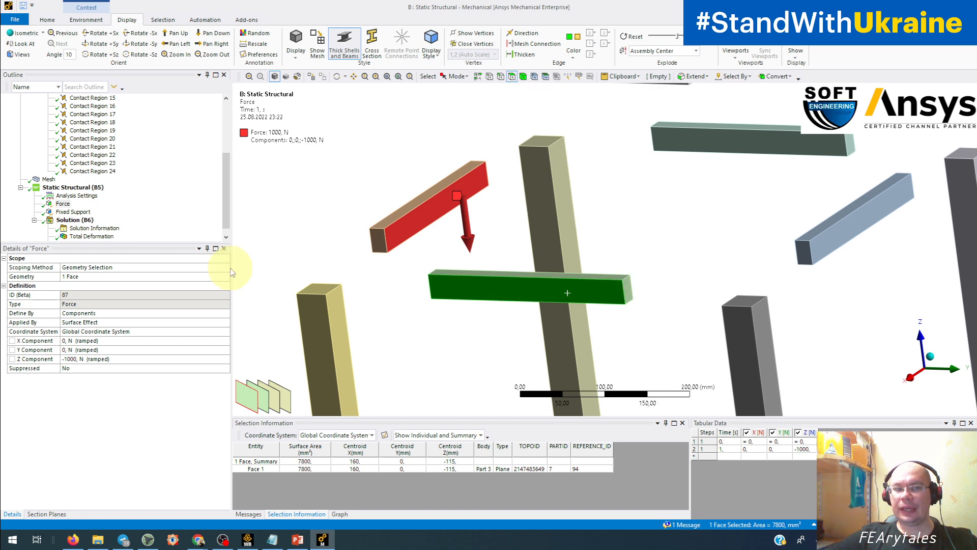
Show the Fixed Support and select the bottom end faces of all four legs on the exploded stool.
left_click(64, 213)
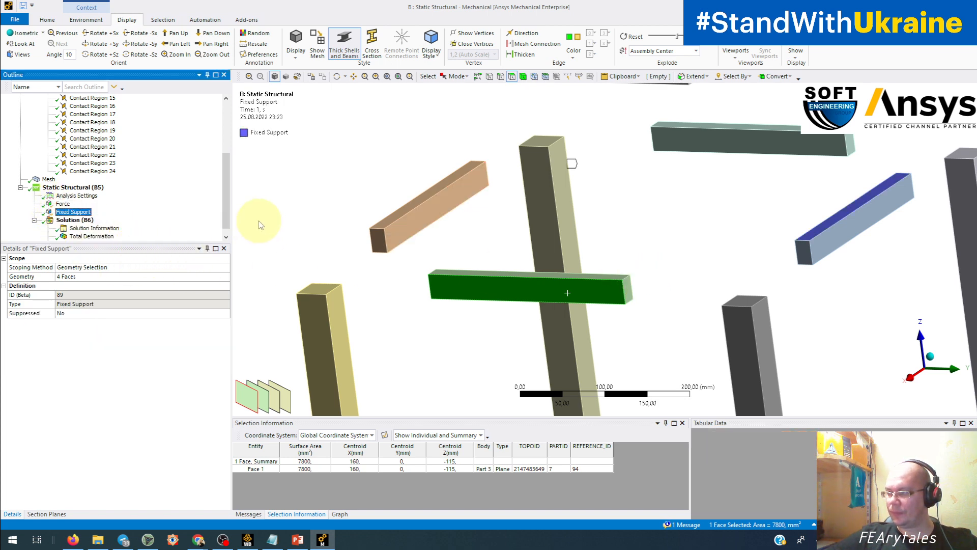
scroll(262, 219, "down", 10)
middle_click_drag(385, 333, 556, 306)
left_click(543, 294)
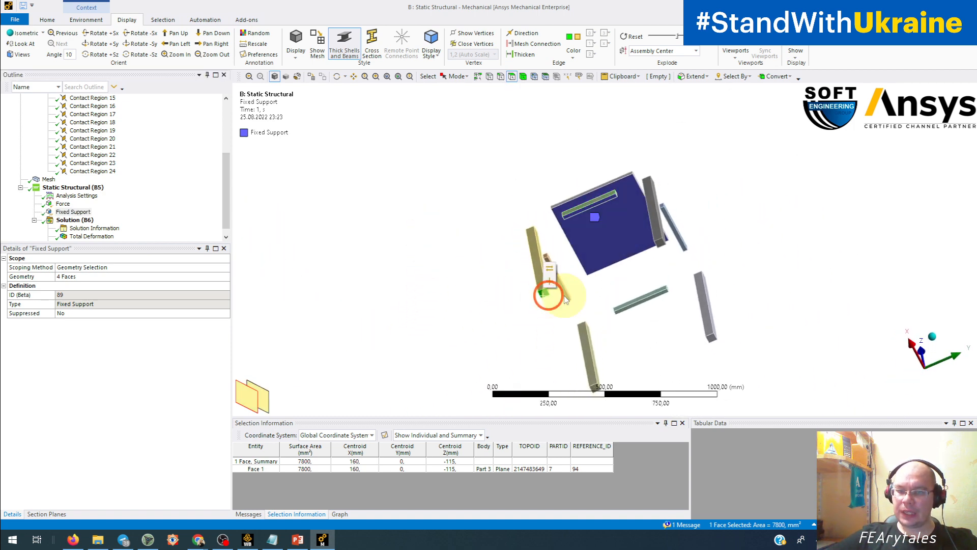
left_click(661, 244, "ctrl")
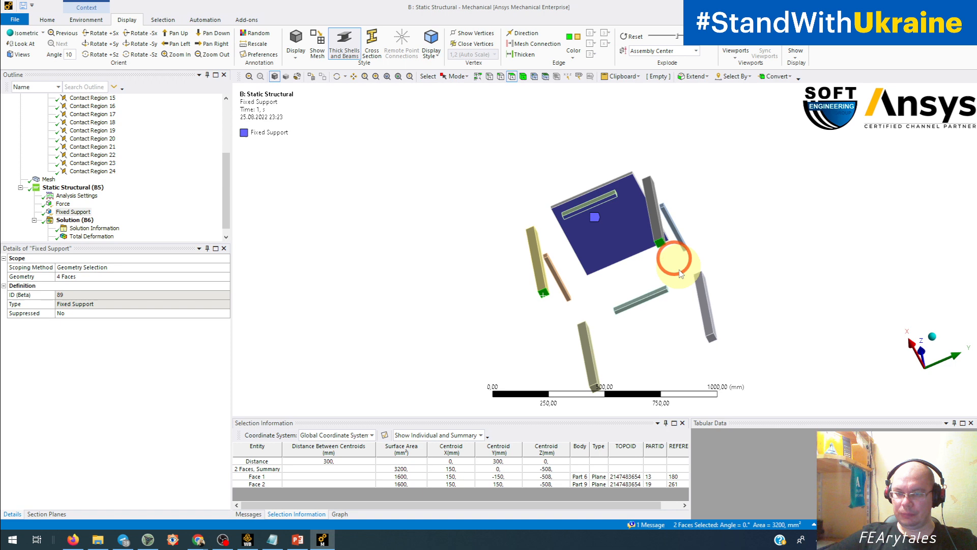
left_click(712, 339, "ctrl")
middle_click_drag(697, 344, 630, 284, "ctrl")
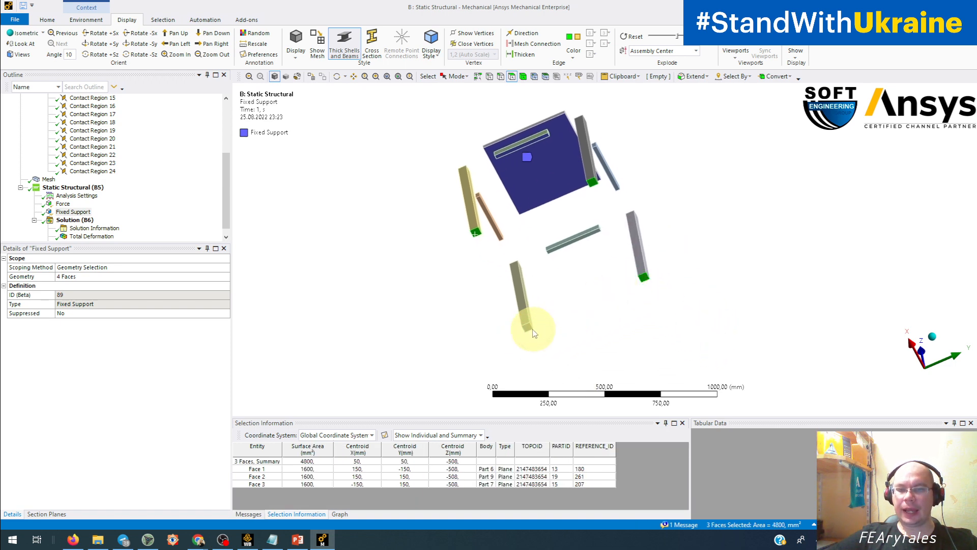
left_click(524, 328, "ctrl")
middle_click_drag(447, 404, 530, 387)
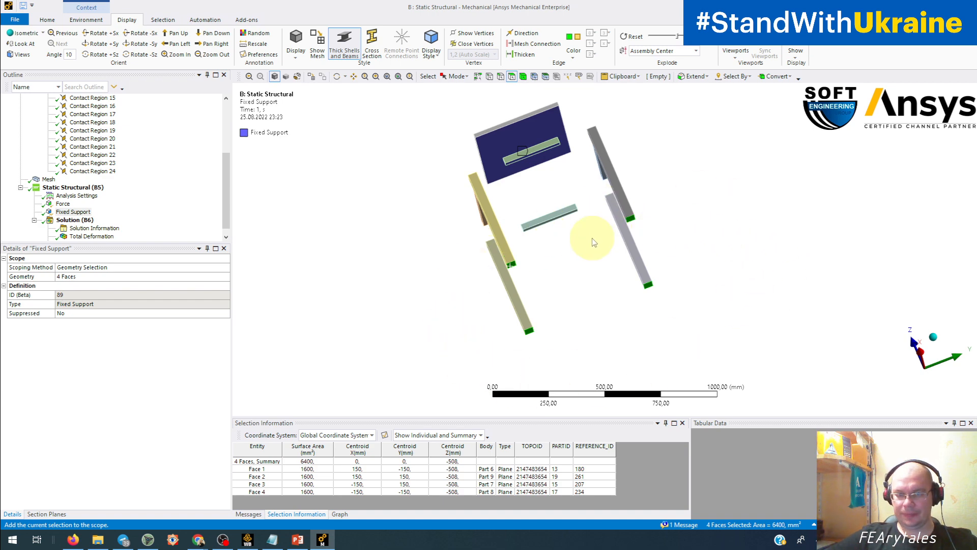
middle_click_drag(578, 273, 496, 299)
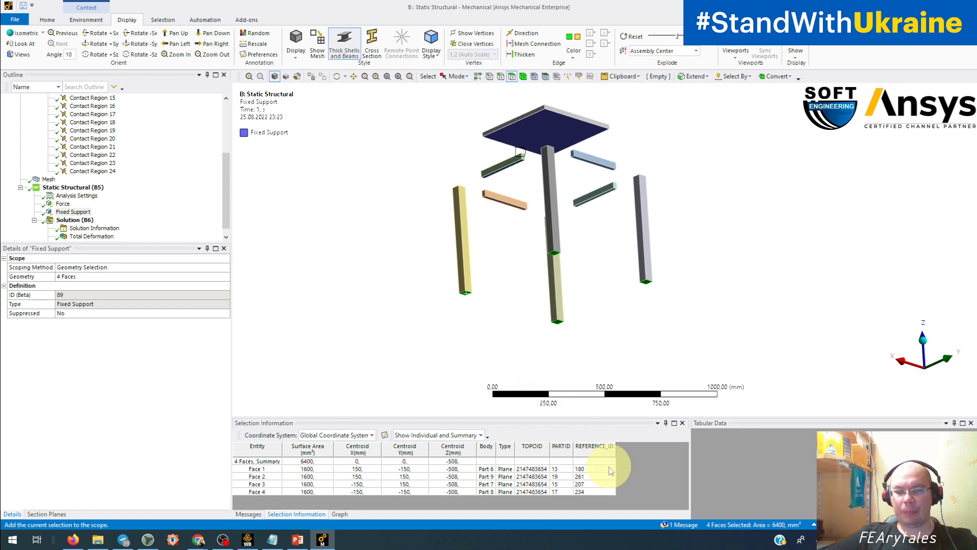
Compare the PARTID and REFERENCE_ID entries of the four selected leg-end faces in Selection Information.
key("ctrl+1")
left_click(597, 520)
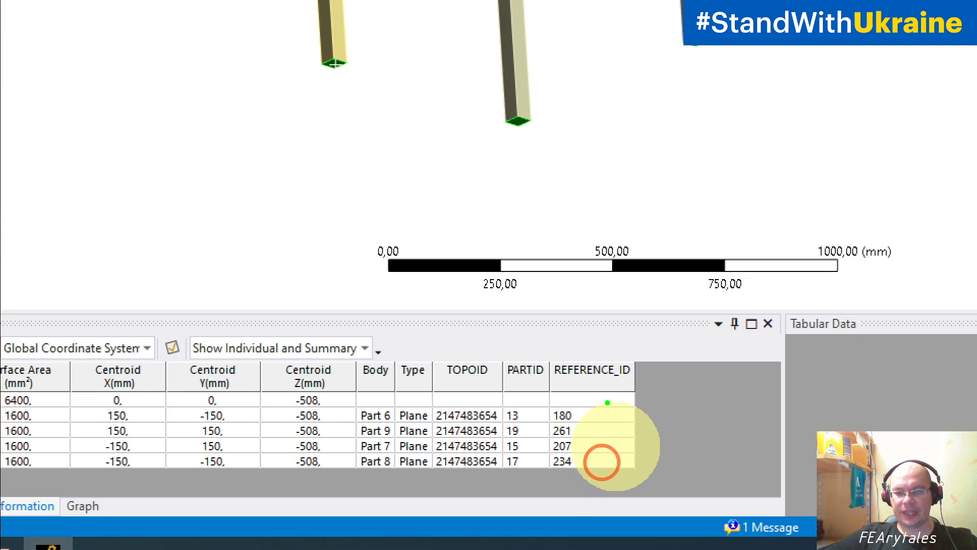
mouse_move(607, 403)
left_mouse_down()
mouse_move(529, 363)
mouse_move(481, 461)
left_mouse_up()
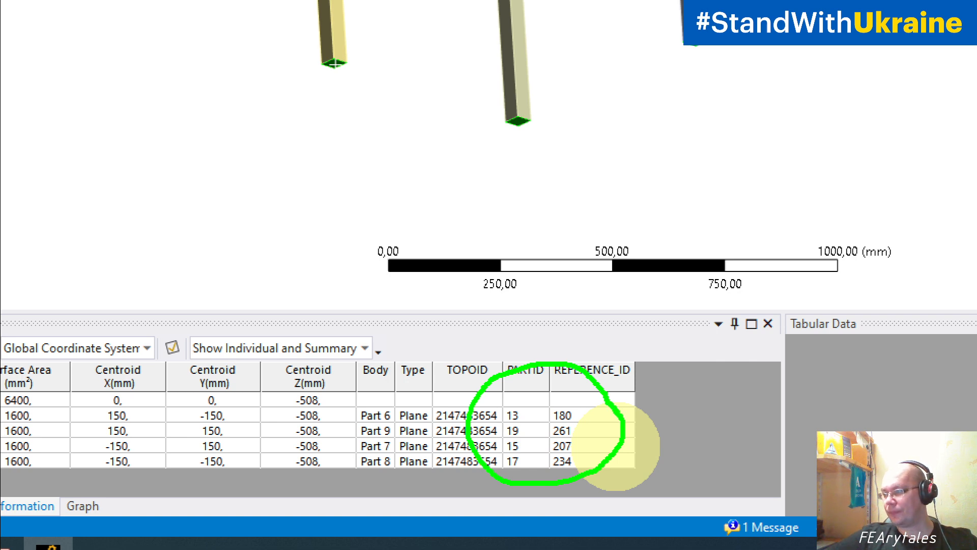
key("Escape")
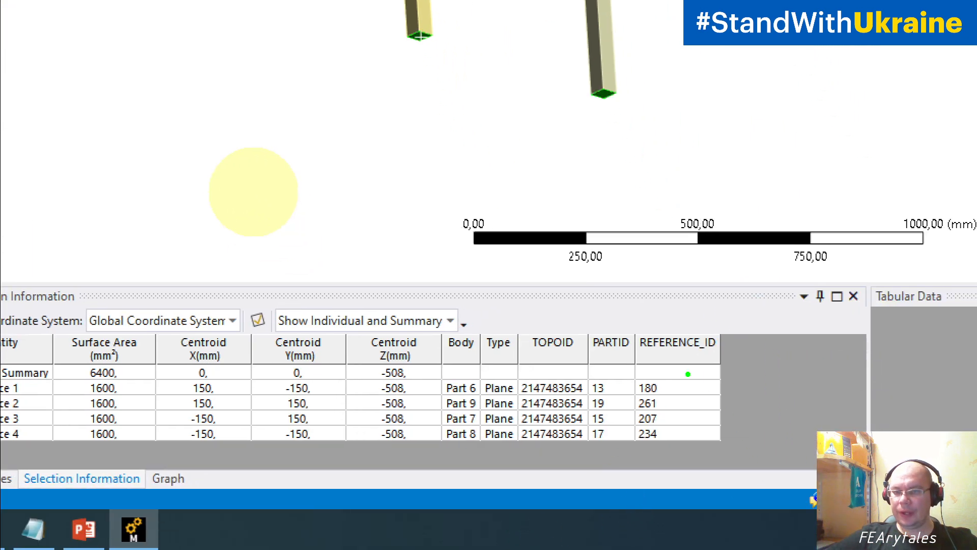
mouse_move(673, 362)
left_mouse_down()
mouse_move(619, 387)
mouse_move(653, 463)
left_mouse_up()
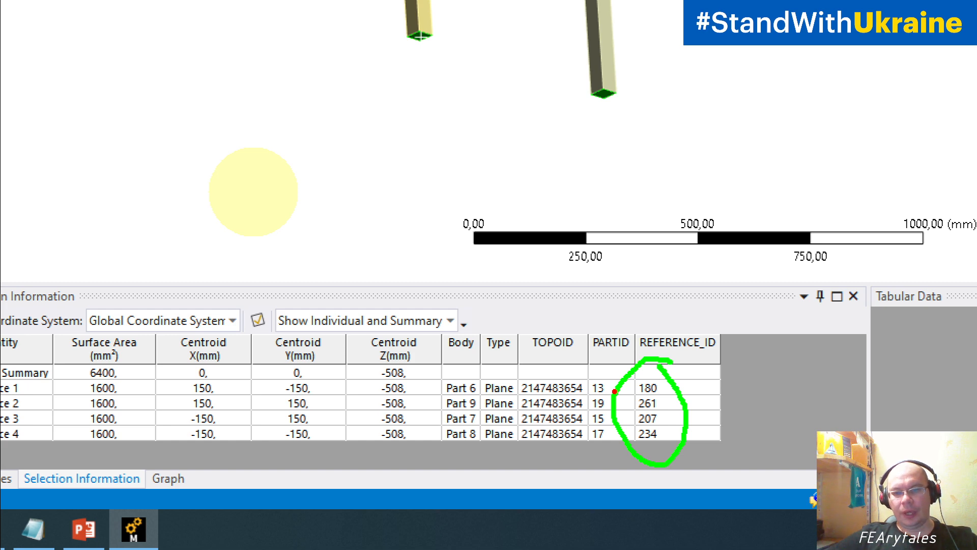
left_click_drag(630, 374, 580, 386)
mouse_move(613, 461)
left_mouse_down()
mouse_move(640, 402)
mouse_move(630, 377)
left_mouse_up()
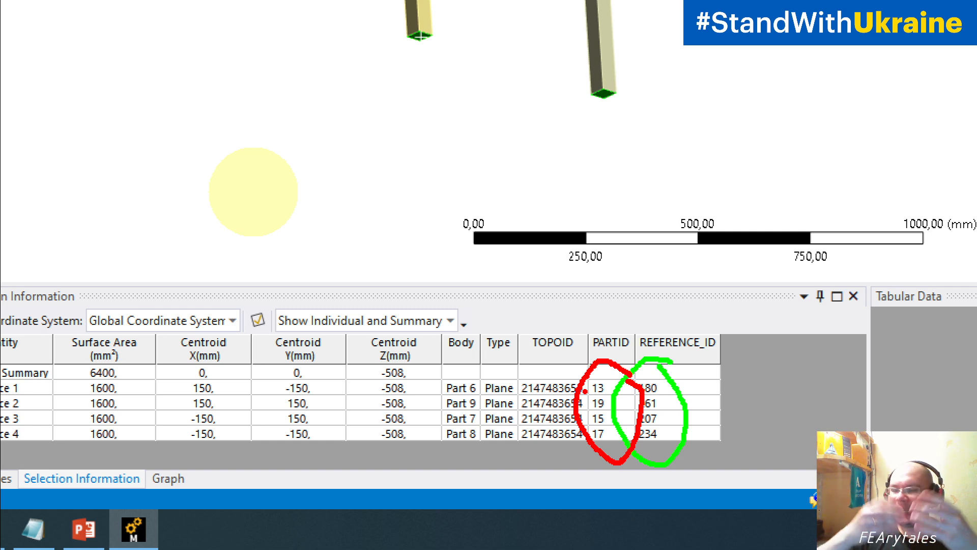
key("Escape")
Clear the leg faces, select the seat's top face and check its part and reference IDs in Selection Information.
left_click(620, 296)
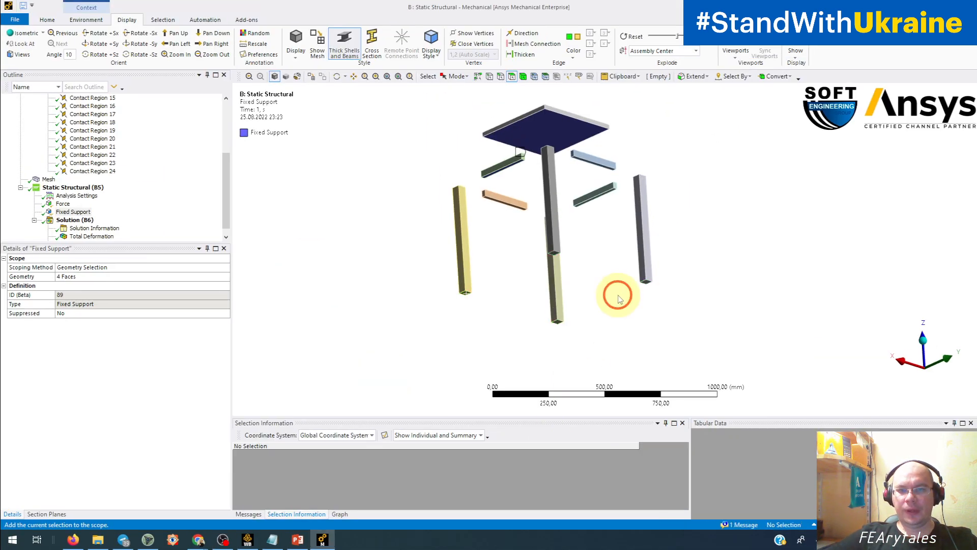
middle_click_drag(619, 296, 621, 342)
left_click(538, 141)
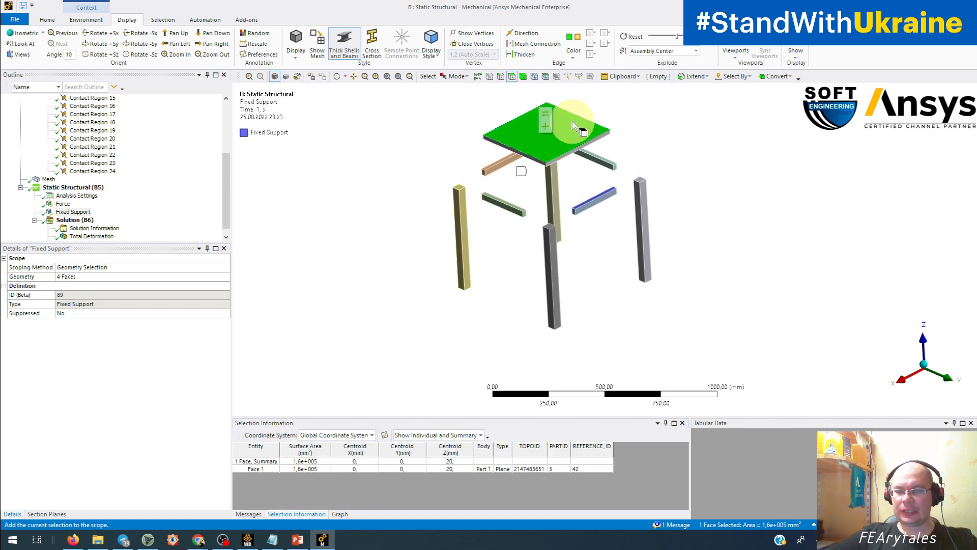
middle_click_drag(572, 121, 557, 216, "ctrl")
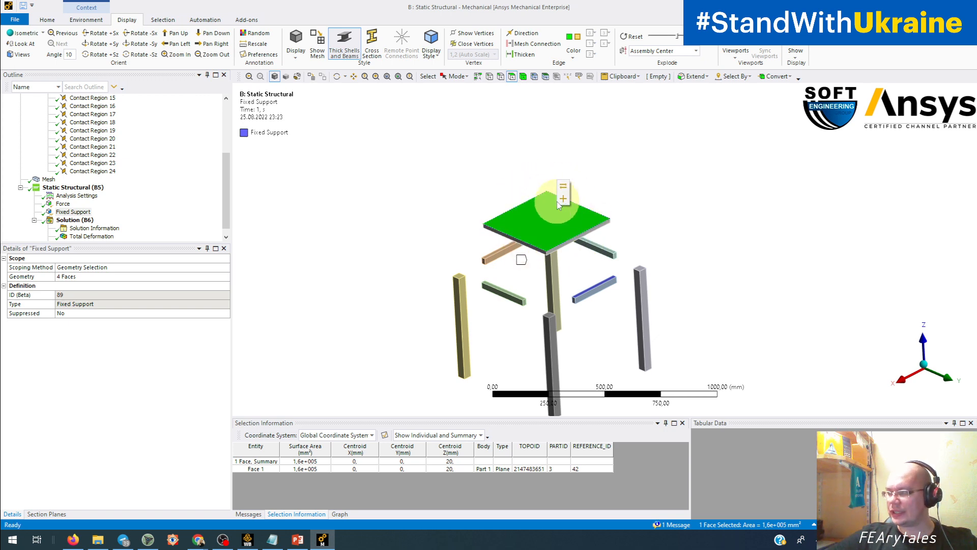
left_click(560, 206)
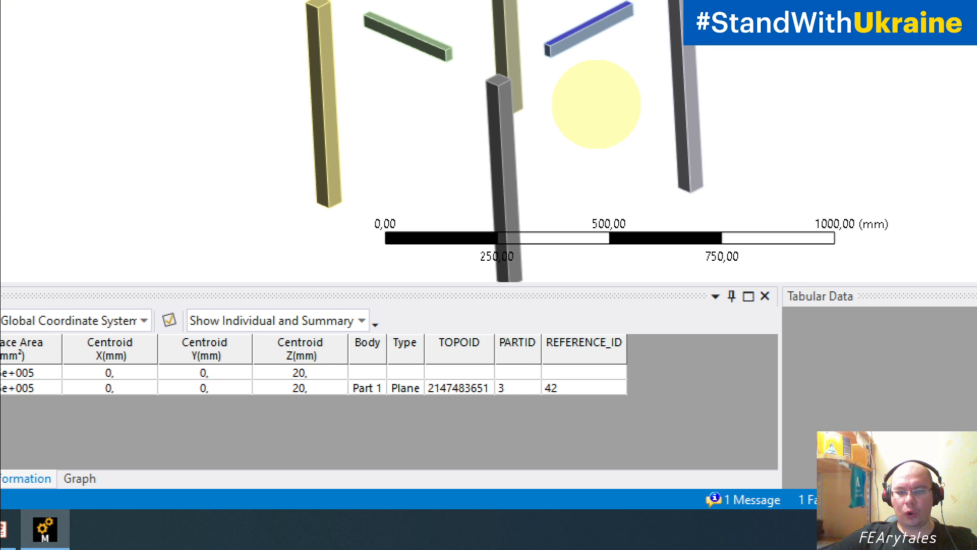
left_click(603, 494)
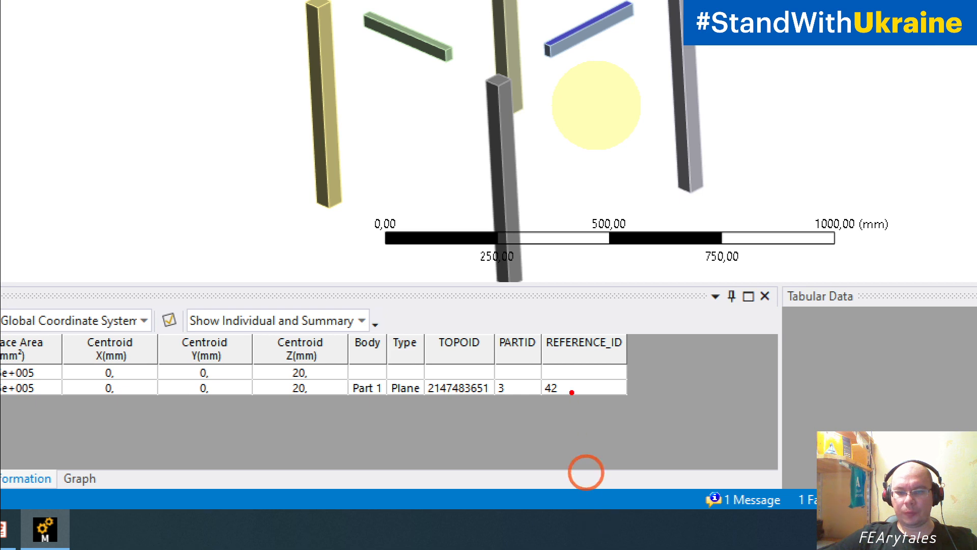
mouse_move(573, 366)
left_mouse_down()
mouse_move(556, 356)
mouse_move(481, 436)
mouse_move(598, 386)
mouse_move(572, 365)
left_mouse_up()
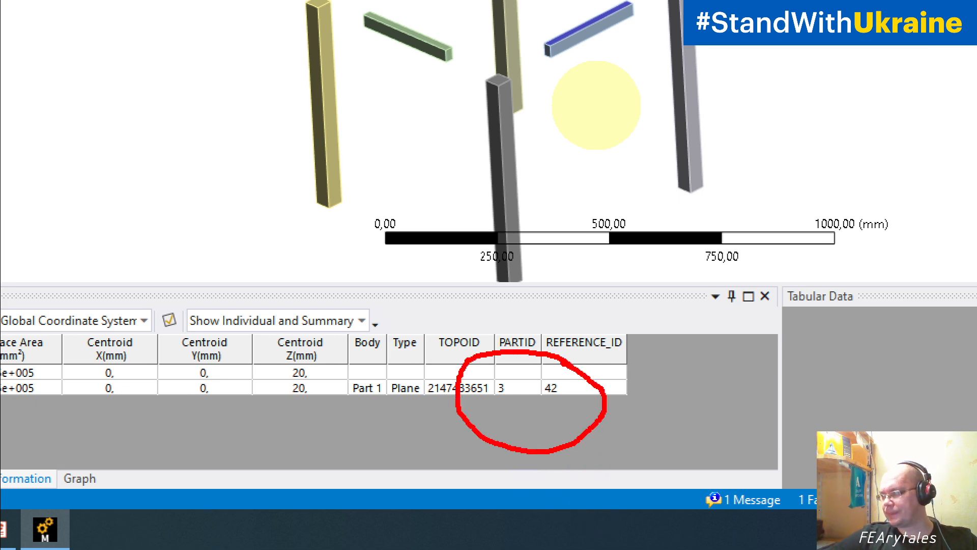
key("Escape")
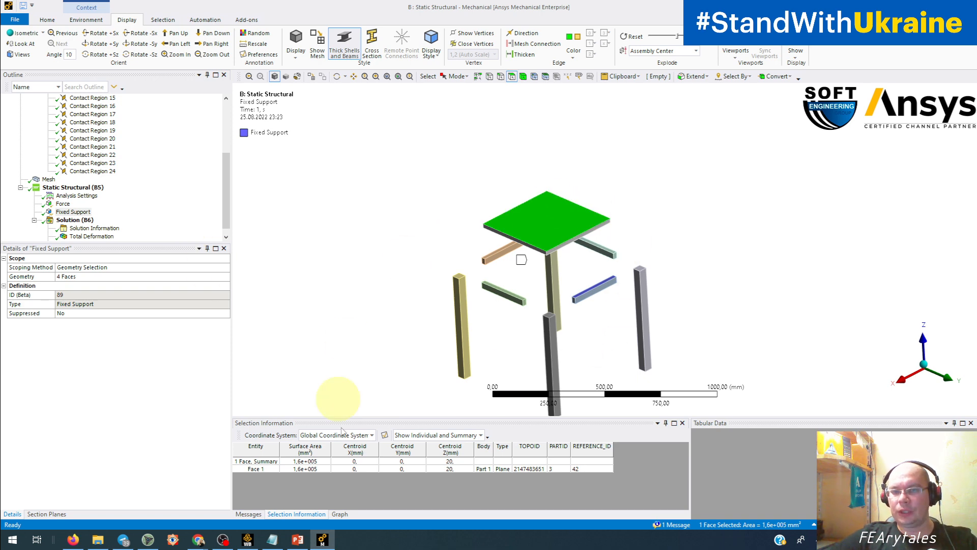
middle_click_drag(672, 402, 814, 386)
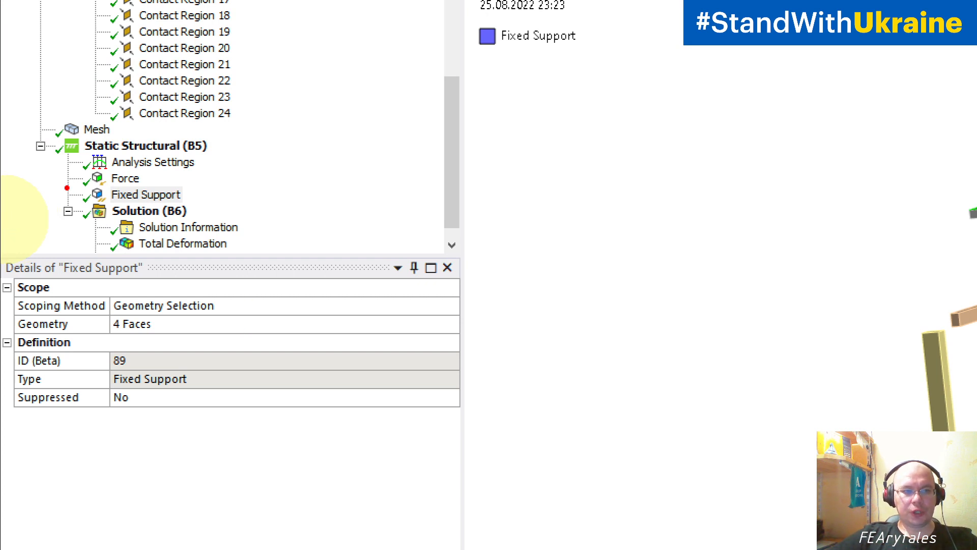
mouse_move(295, 168)
left_mouse_down()
mouse_move(322, 217)
mouse_move(420, 114)
left_mouse_up()
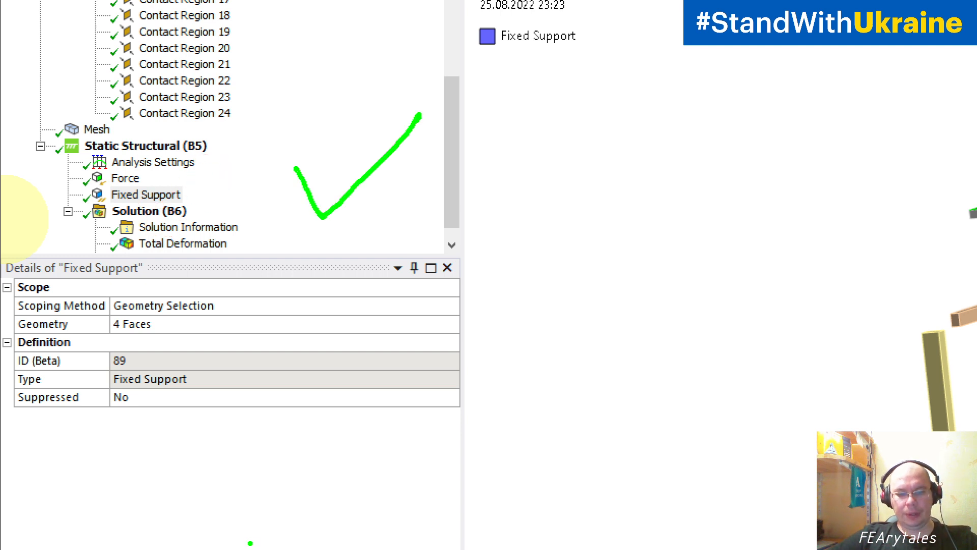
mouse_move(600, 154)
left_mouse_down()
mouse_move(658, 135)
mouse_move(612, 211)
mouse_move(613, 232)
mouse_move(615, 222)
left_mouse_up()
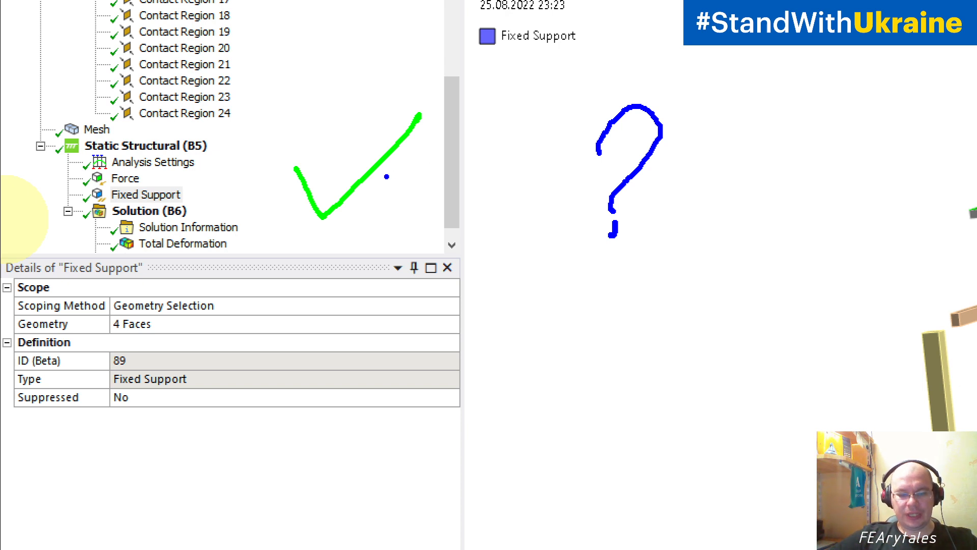
mouse_move(255, 111)
left_mouse_down()
mouse_move(243, 267)
mouse_move(404, 245)
mouse_move(464, 77)
mouse_move(239, 92)
left_mouse_up()
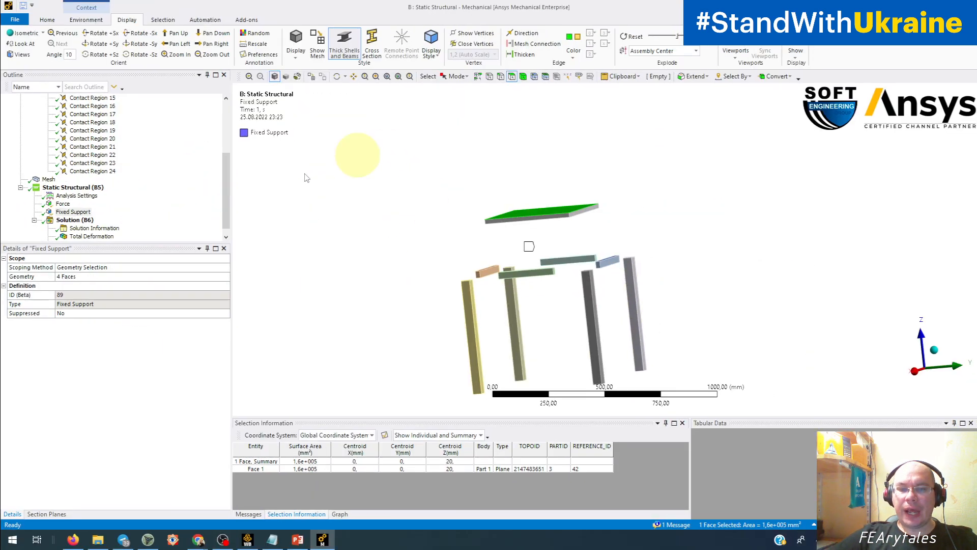
Display the Total Deformation result and examine the deformed crossbar and legs from another side.
middle_click_drag(503, 218, 502, 251)
left_click(92, 236)
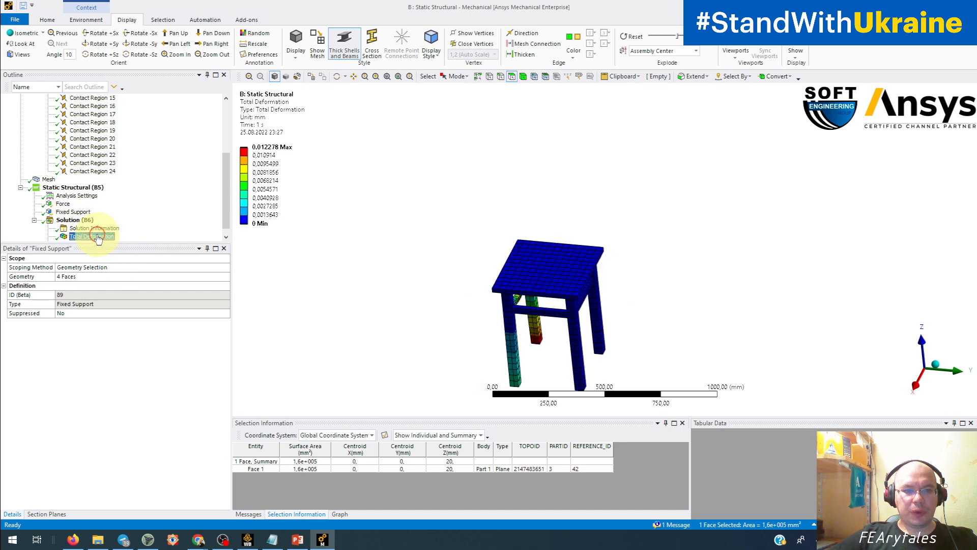
left_click_drag(413, 272, 632, 218)
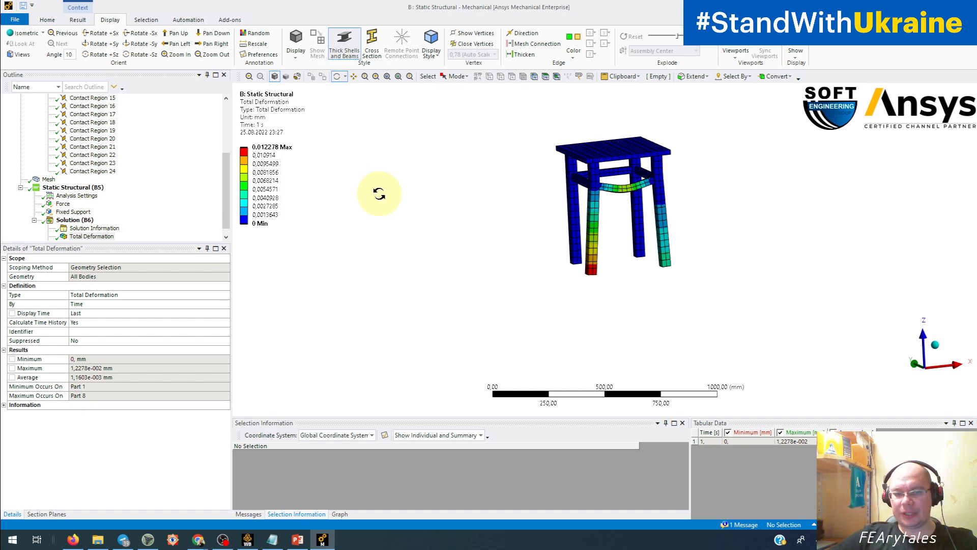
Switch to Workbench, look through the available systems down to Design Exploration, and return to Mechanical.
left_click(247, 539)
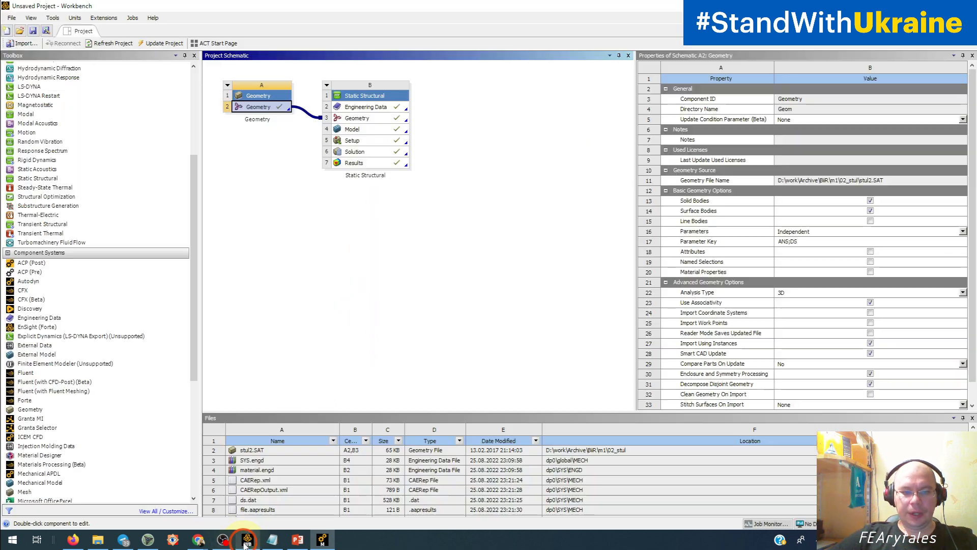
left_click_drag(194, 325, 196, 442)
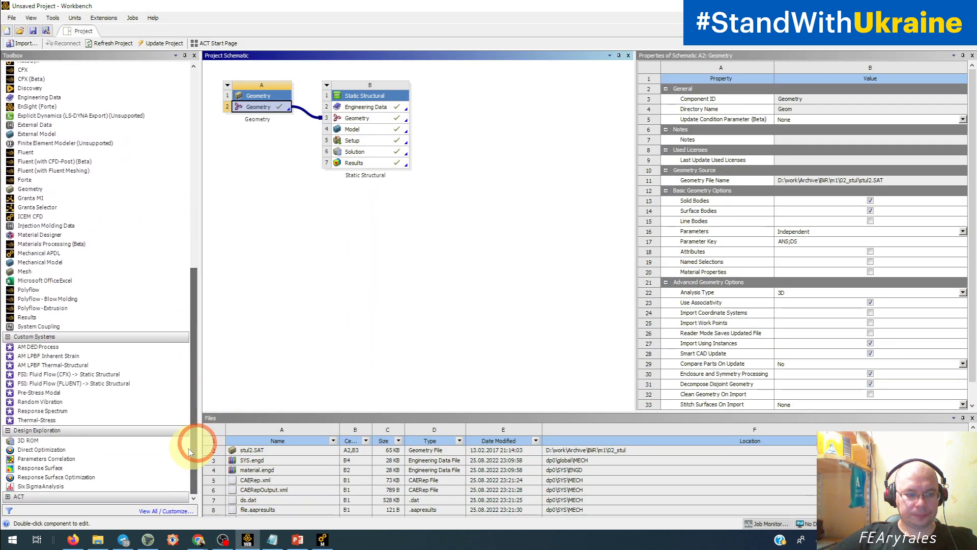
left_click(74, 441)
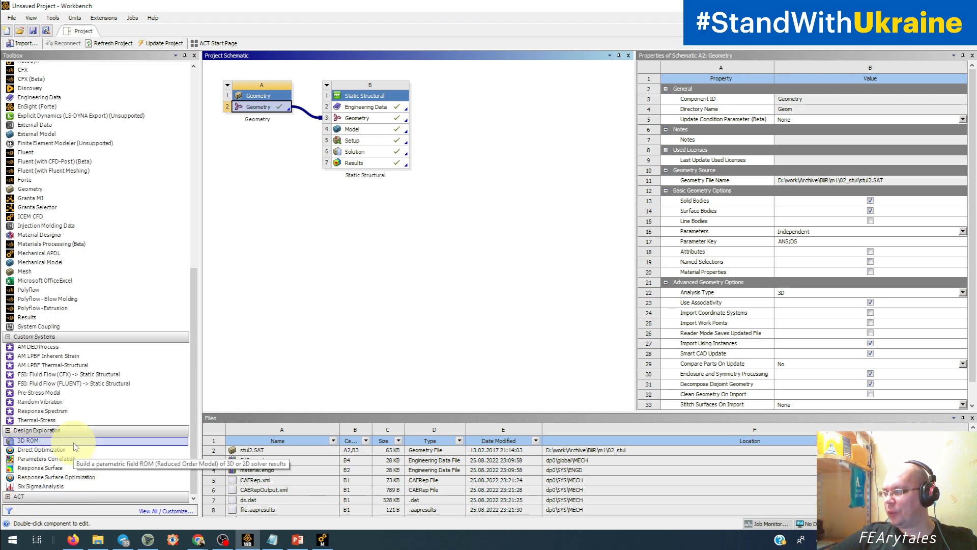
left_click(328, 540)
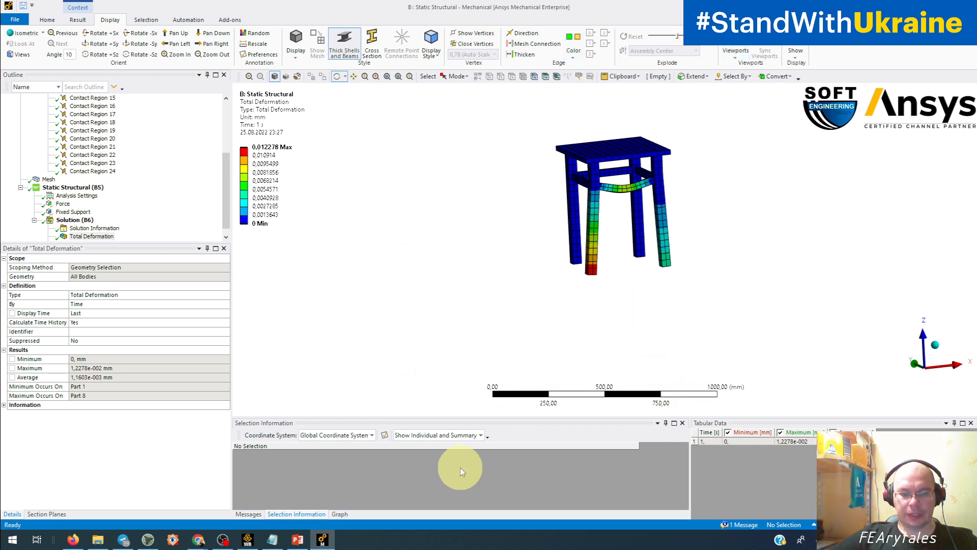
Add Plastic, ABS to the model's Materials.
left_click_drag(226, 217, 212, 159)
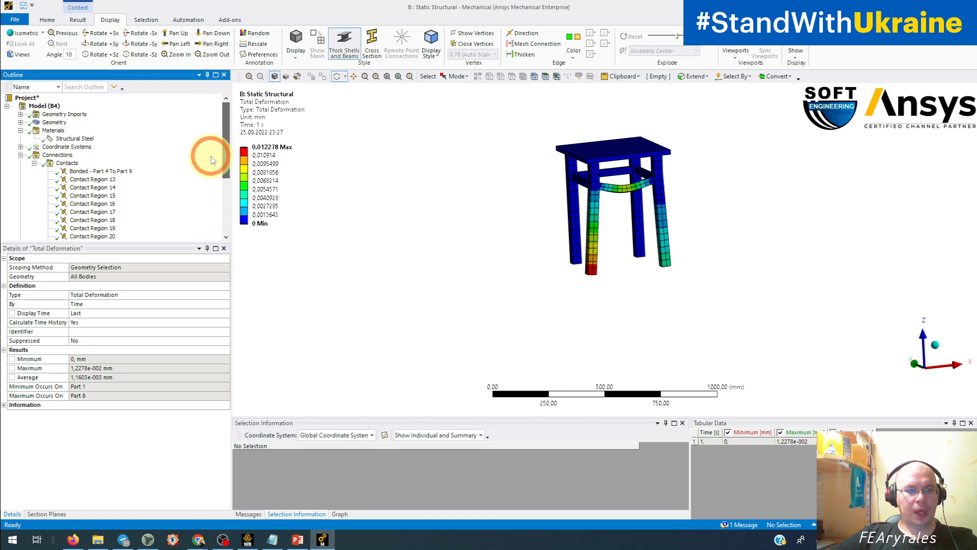
left_click(47, 133)
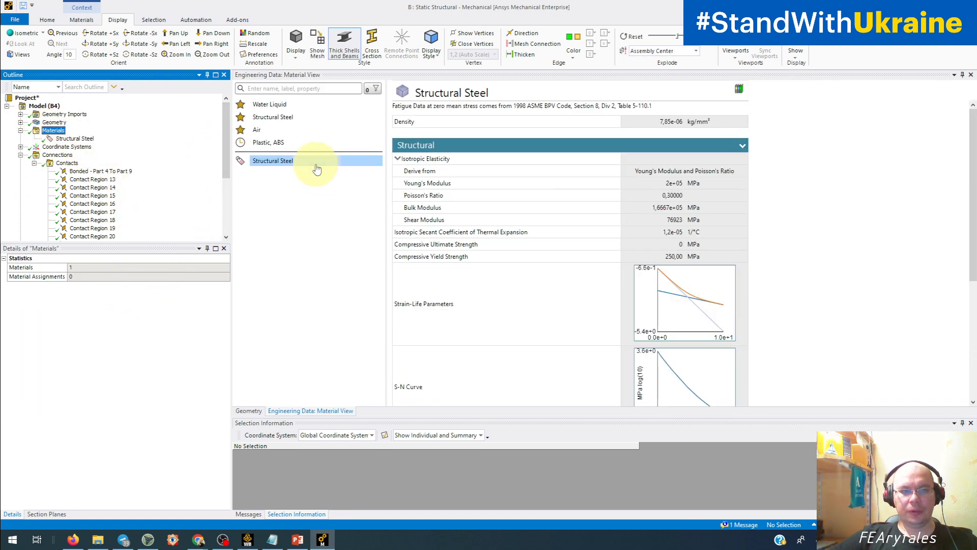
mouse_move(288, 147)
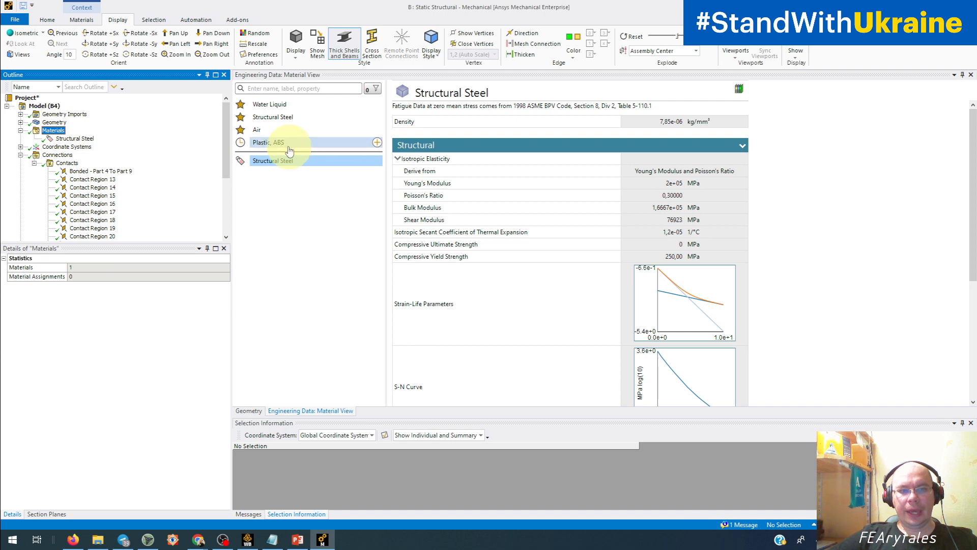
left_click(379, 146)
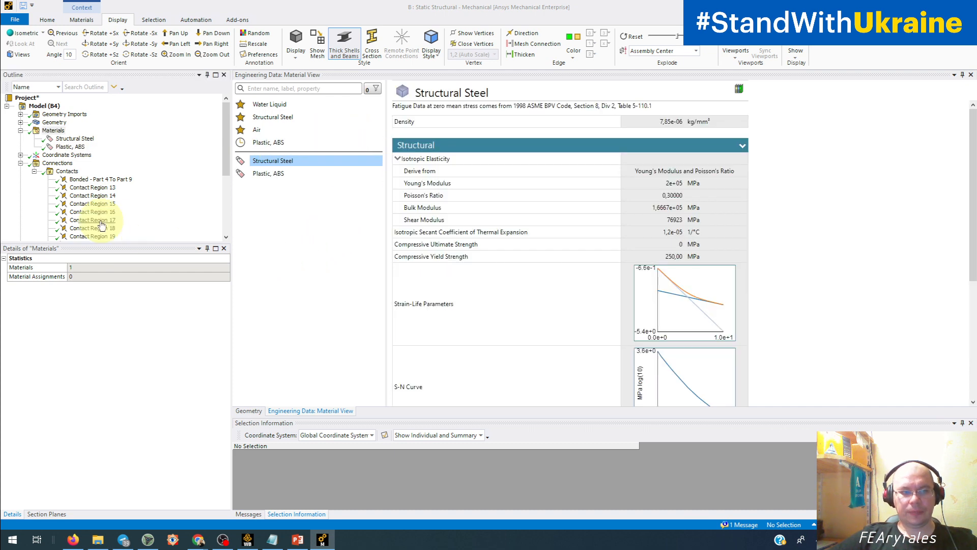
Assign Plastic, ABS as the material of all nine bodies, Part 1 to Part 9.
left_click(20, 122)
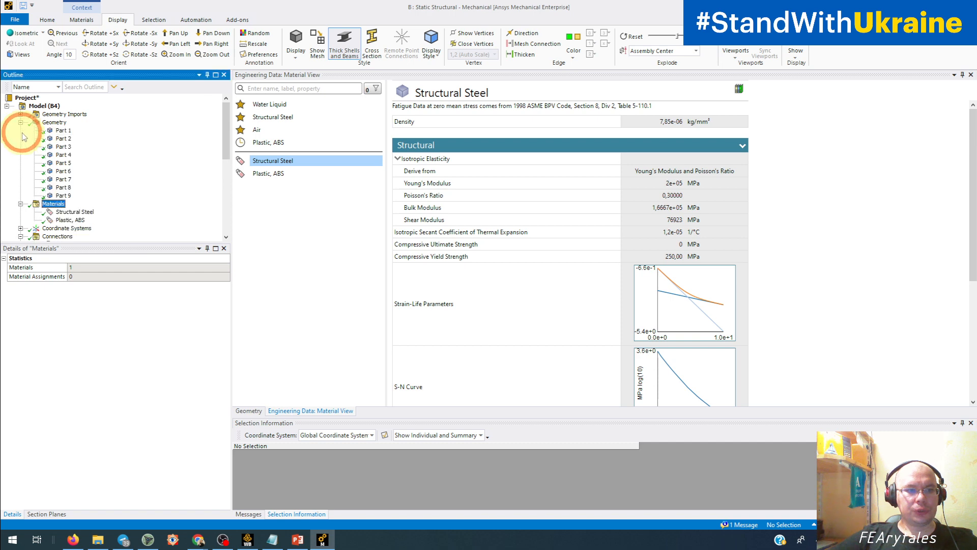
left_click(63, 131)
left_click(64, 196, "shift")
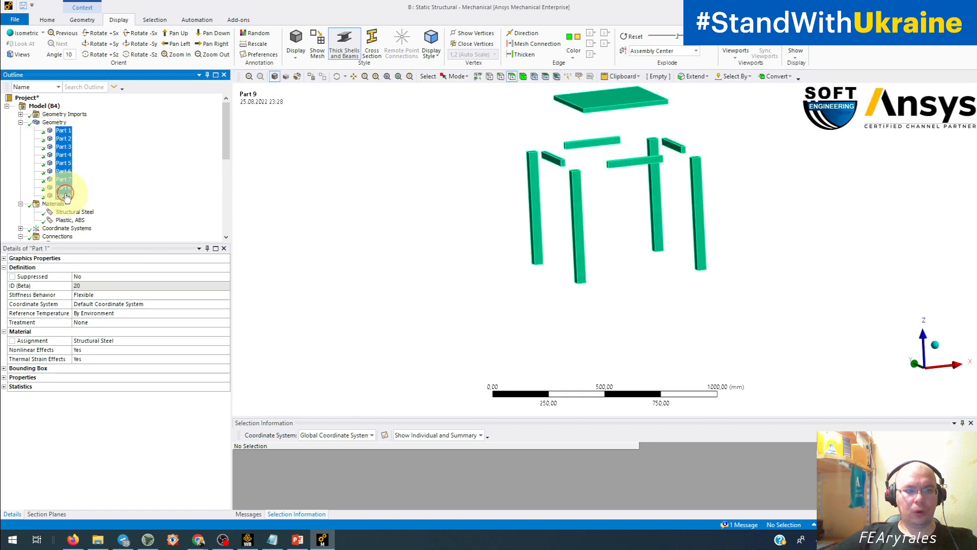
left_click(226, 342)
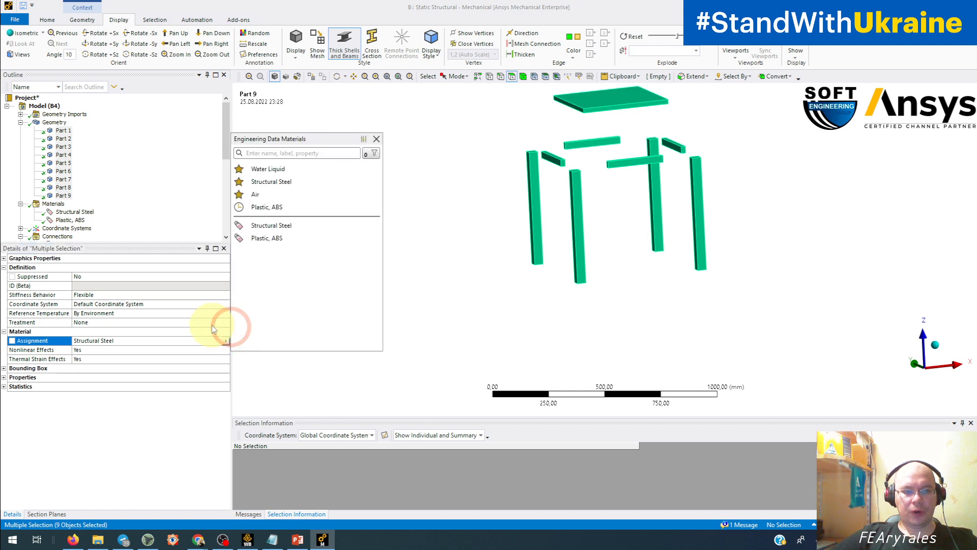
left_click(280, 239)
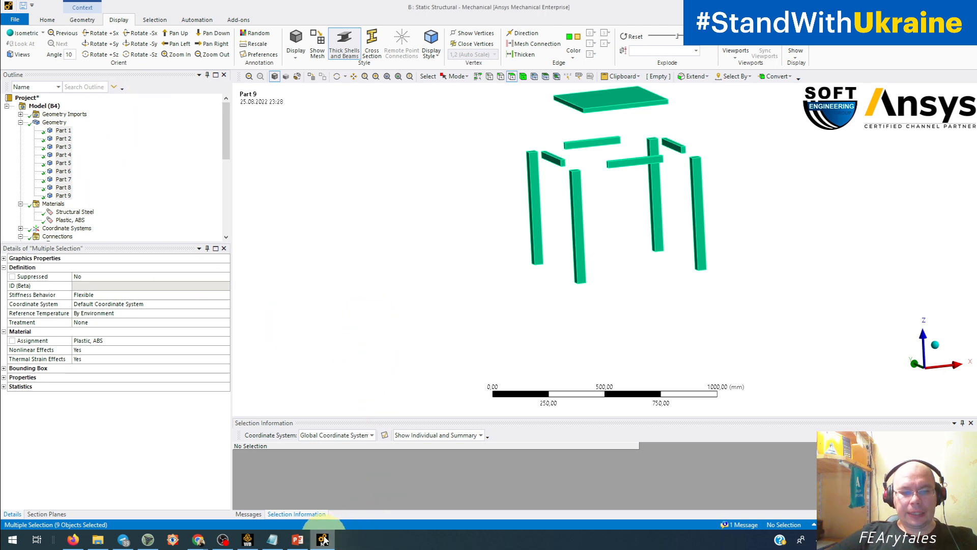
Switch to Workbench, open the Geometry component's stul2.SAT model for editing in Discovery, and bring Discovery to the front.
left_click(247, 541)
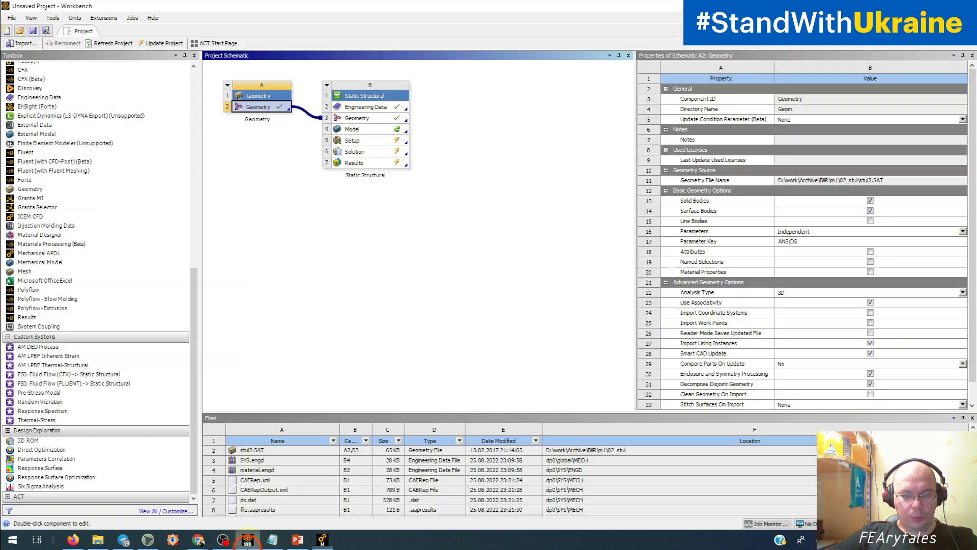
double_click(264, 113)
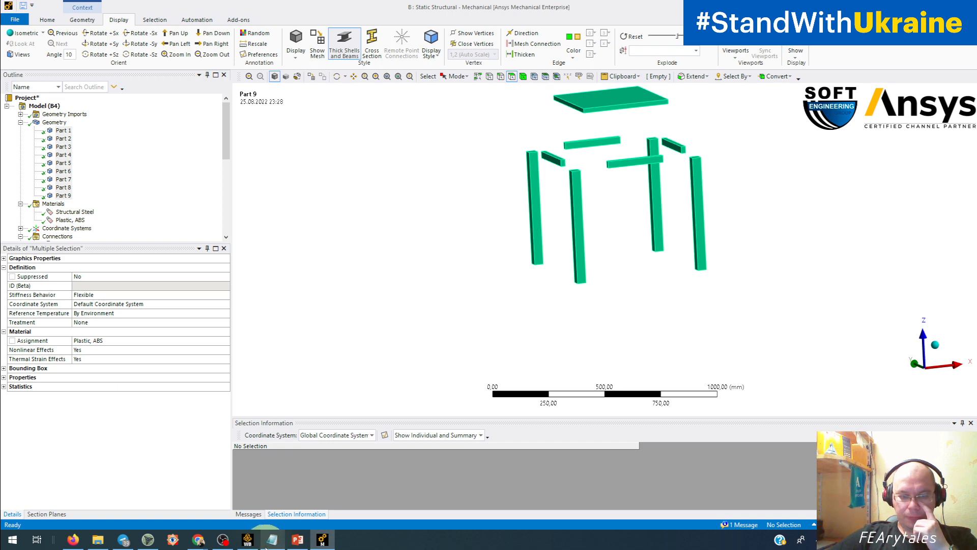
left_click(247, 540)
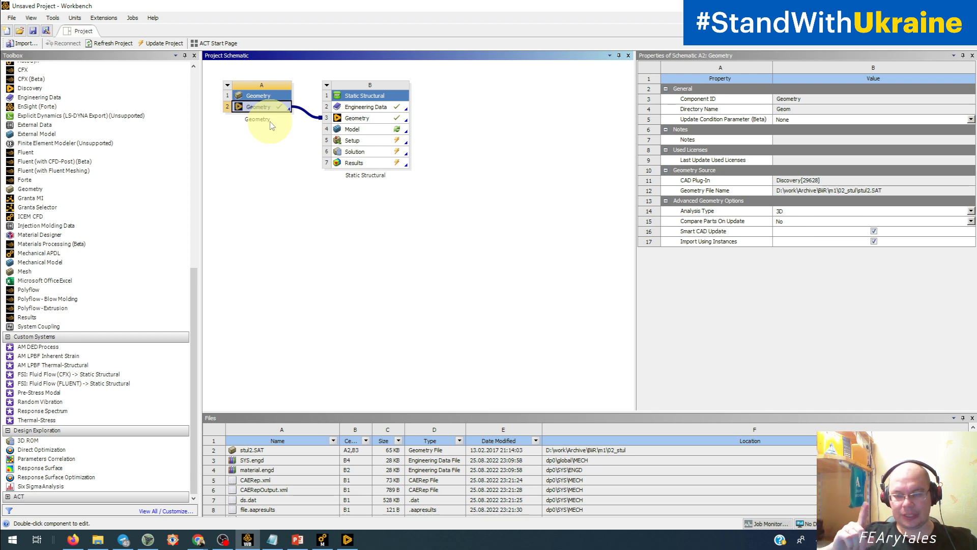
left_click(348, 539)
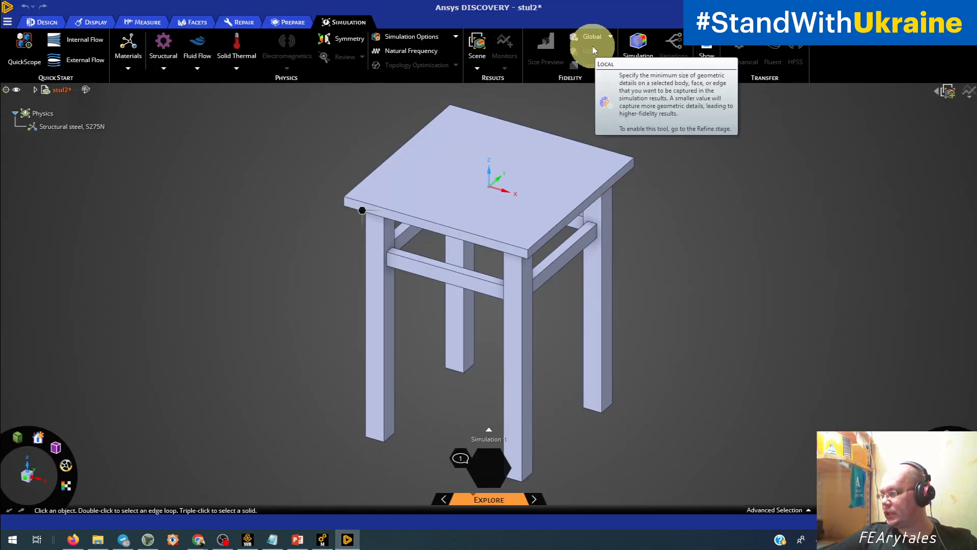
Return to Mechanical, update the geometry from its source, and fit the whole stool in view.
left_click(322, 539)
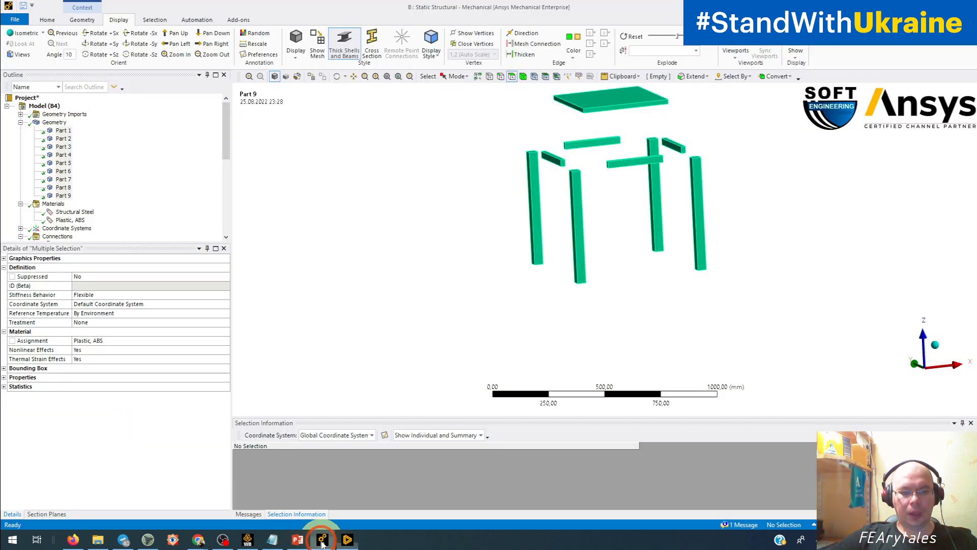
left_click(414, 327)
right_click(49, 122)
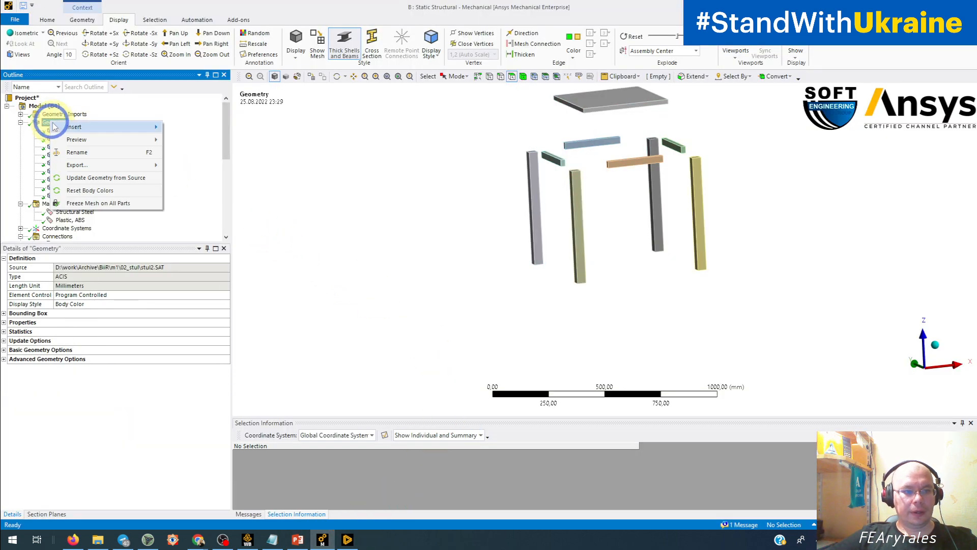
left_click(86, 190)
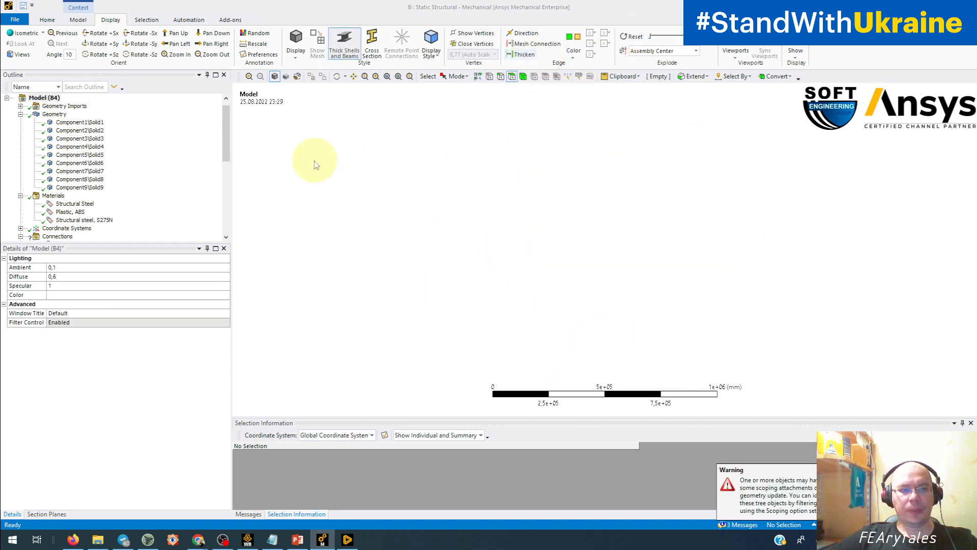
left_click(399, 77)
left_click(439, 267)
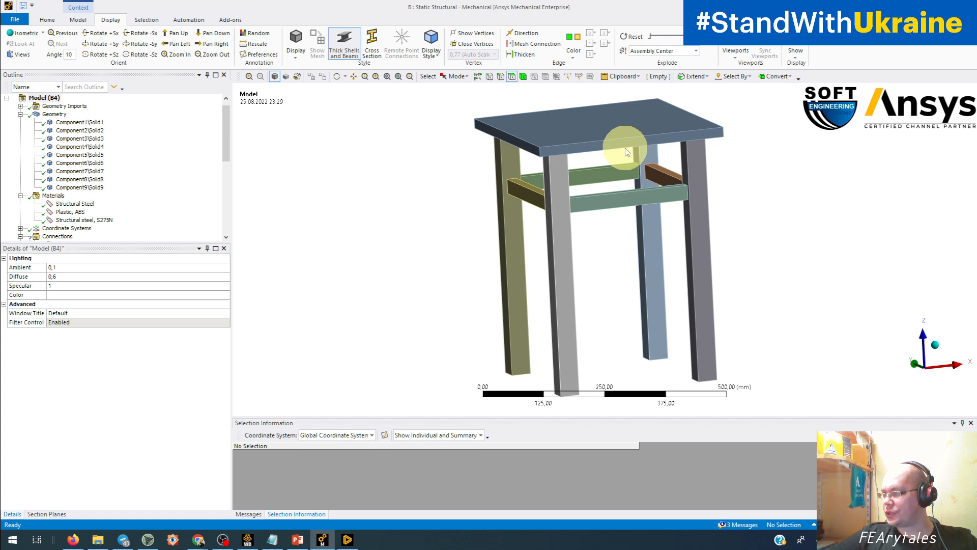
Examine the scoping of the Bonded - Part 4 To Part 9 contact and the status of the Force and Fixed Support.
scroll(46, 188, "down", 5)
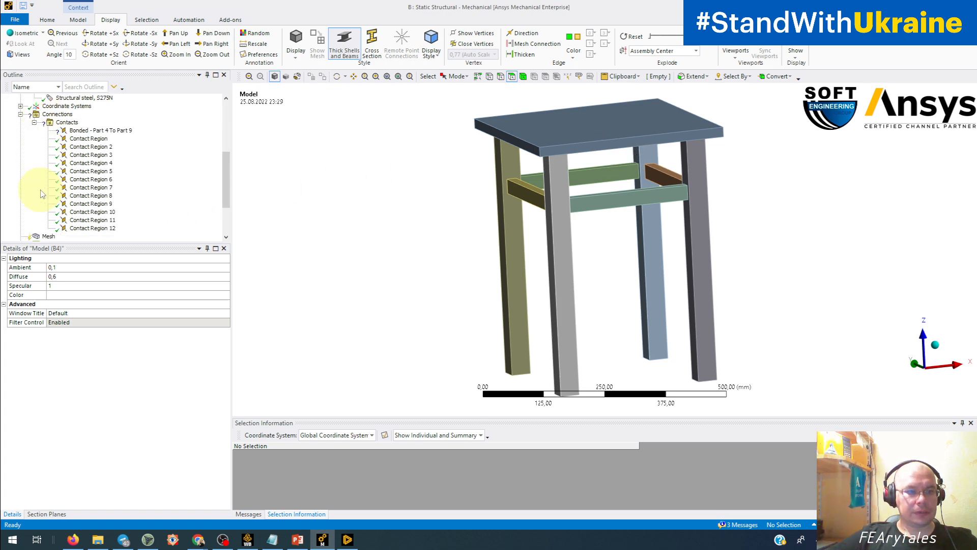
left_click(81, 132)
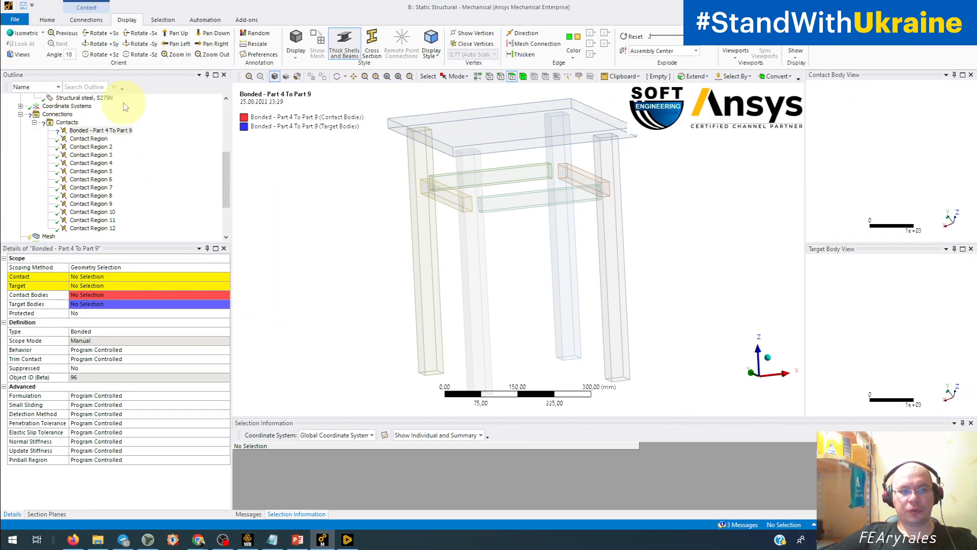
scroll(74, 295, "down", 5)
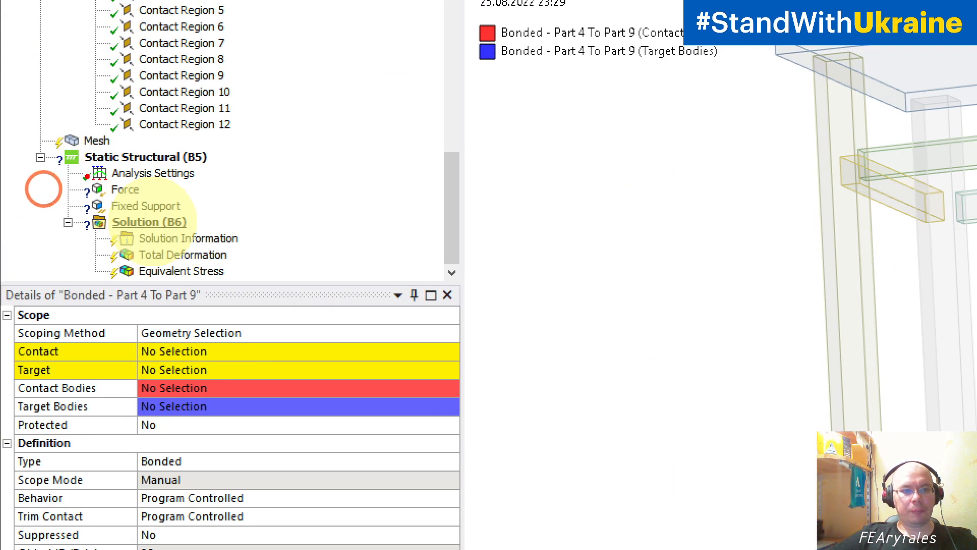
mouse_move(87, 176)
left_mouse_down()
mouse_move(60, 211)
mouse_move(212, 219)
mouse_move(138, 165)
left_mouse_up()
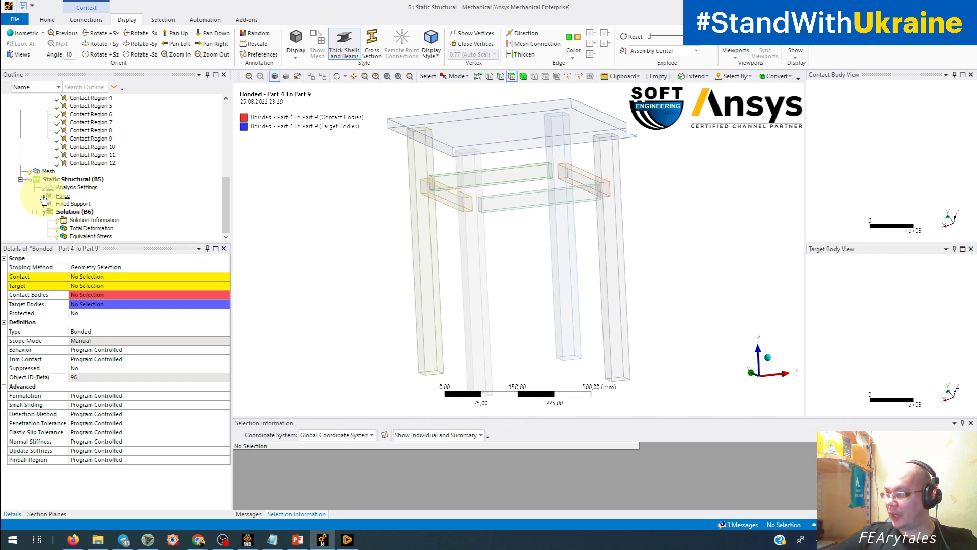
Display the Static Structural environment, select the seat's top face, and check its topology, part and reference IDs in Selection Information.
left_click(71, 179)
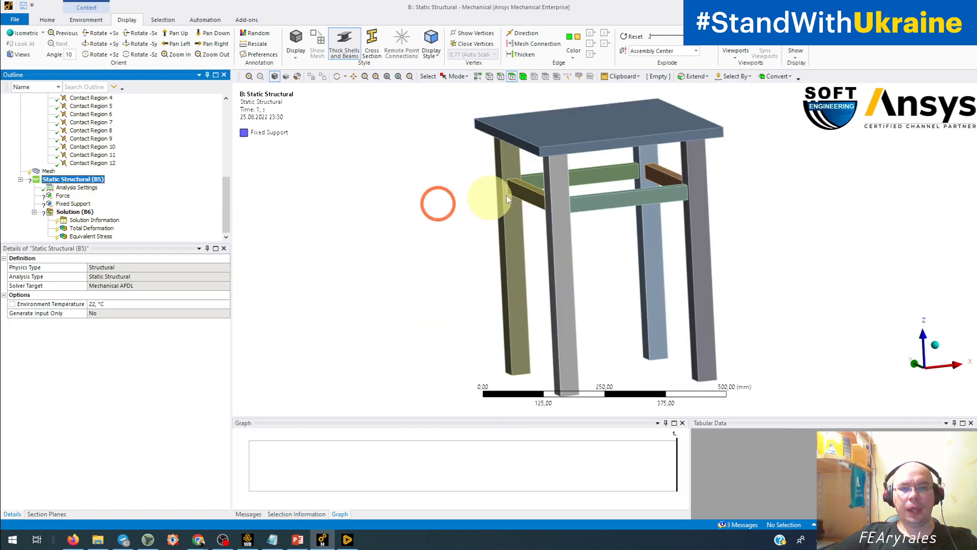
left_click(541, 133)
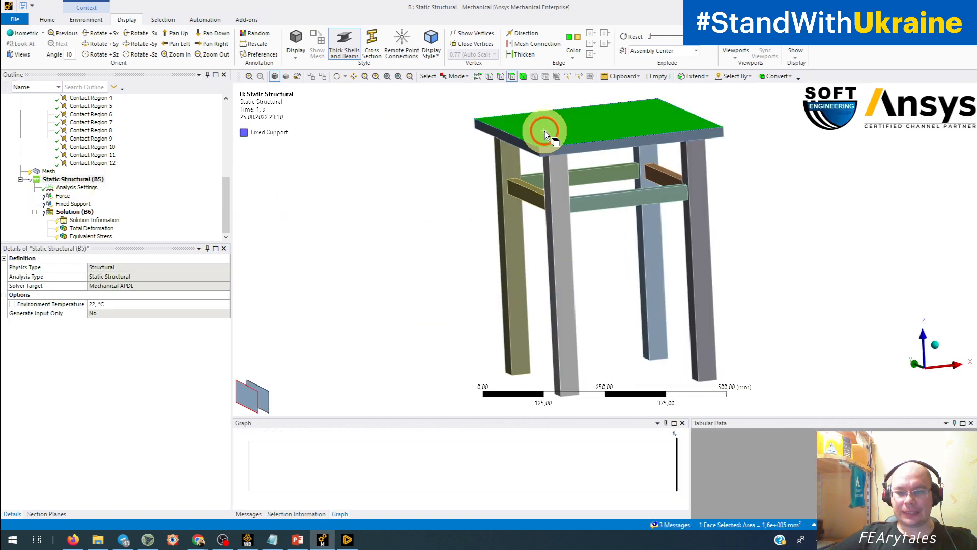
left_click(303, 514)
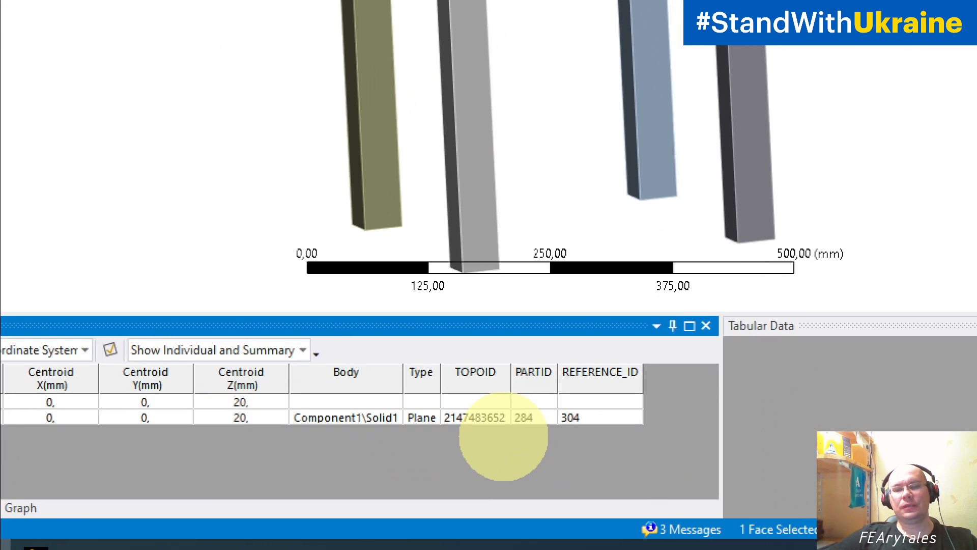
mouse_move(519, 381)
left_mouse_down()
mouse_move(494, 399)
mouse_move(636, 448)
mouse_move(542, 379)
left_mouse_up()
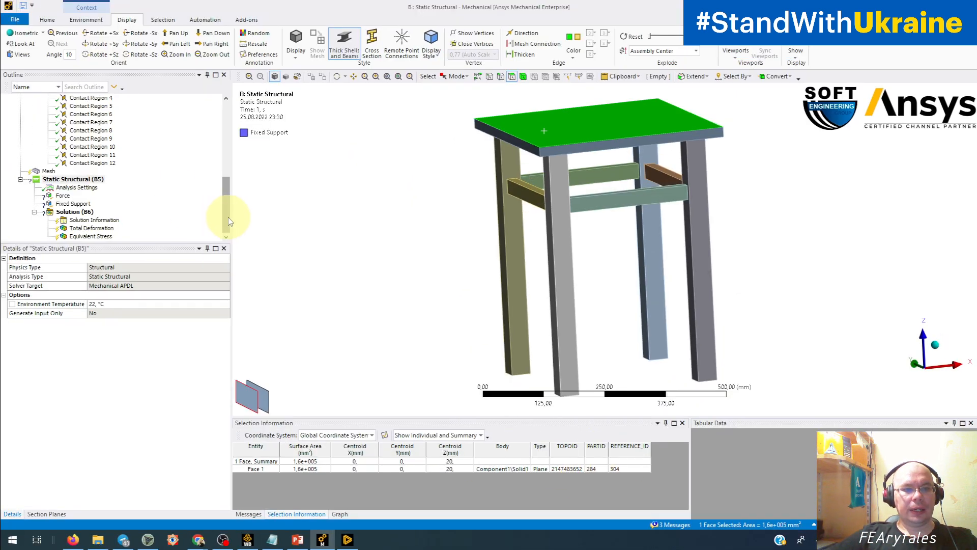
Select all nine solids, Component1\Solid1 to Component9\Solid9, and check their material assignment.
left_click_drag(224, 214, 223, 144)
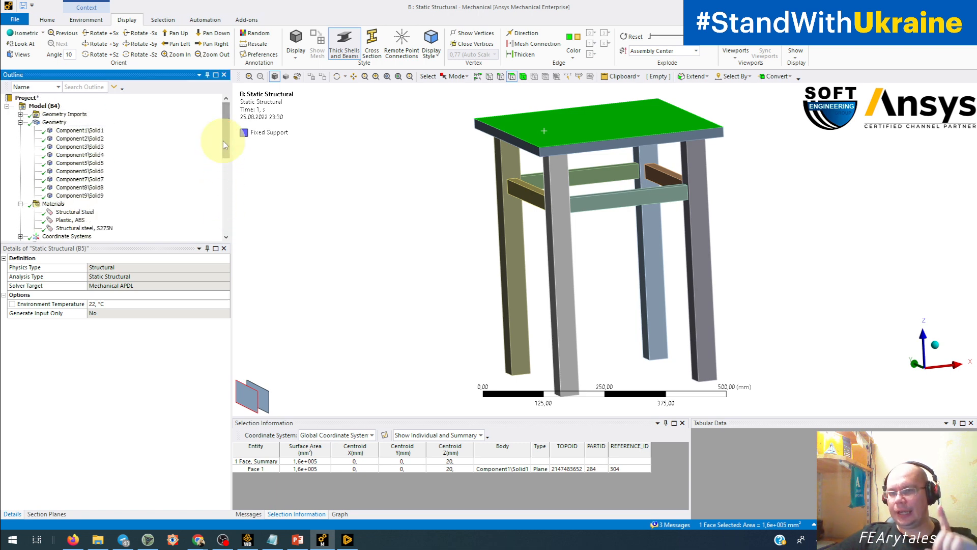
left_click(76, 130)
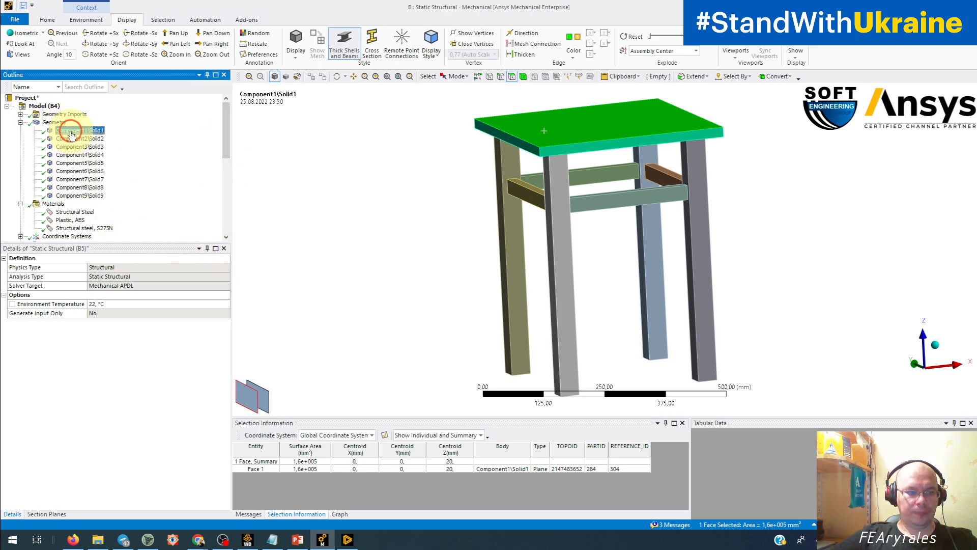
left_click(90, 196, "shift")
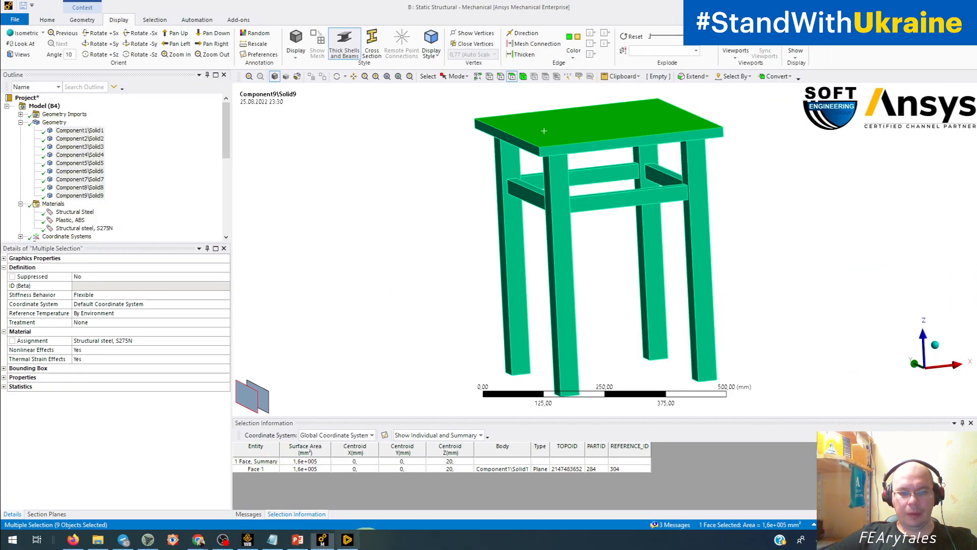
Check the stool's material assignment in Discovery, return to Mechanical, and assign Plastic, ABS to the nine selected solids.
left_click(348, 539)
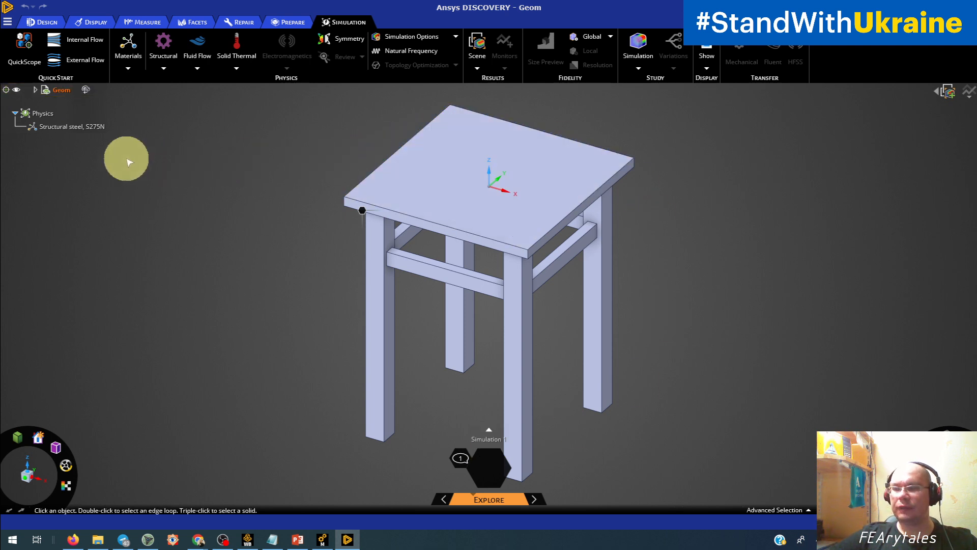
left_click(71, 131)
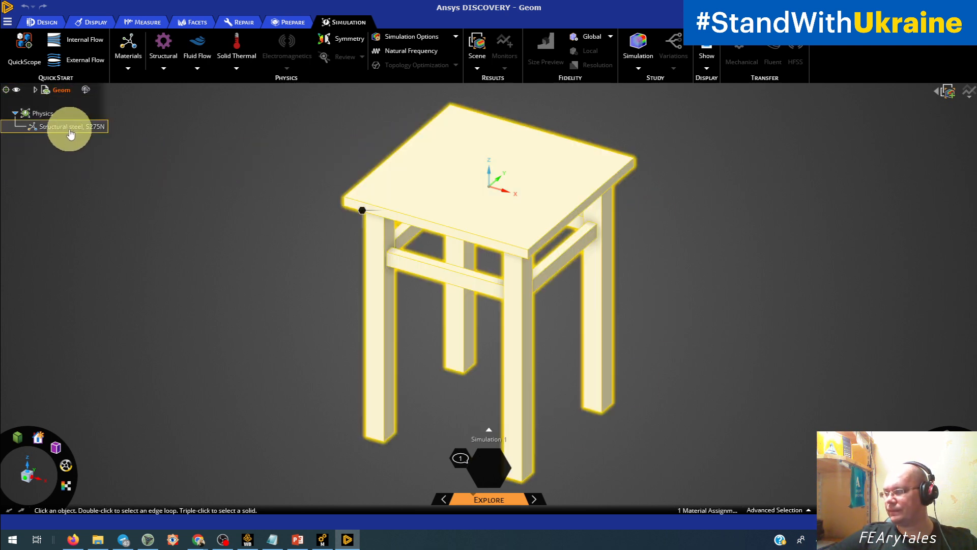
left_click(435, 117)
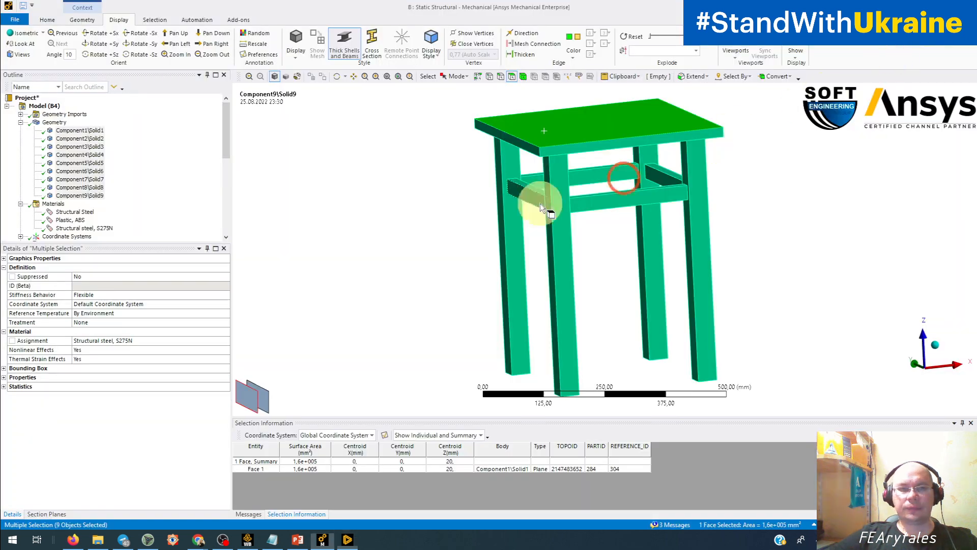
left_click(224, 340)
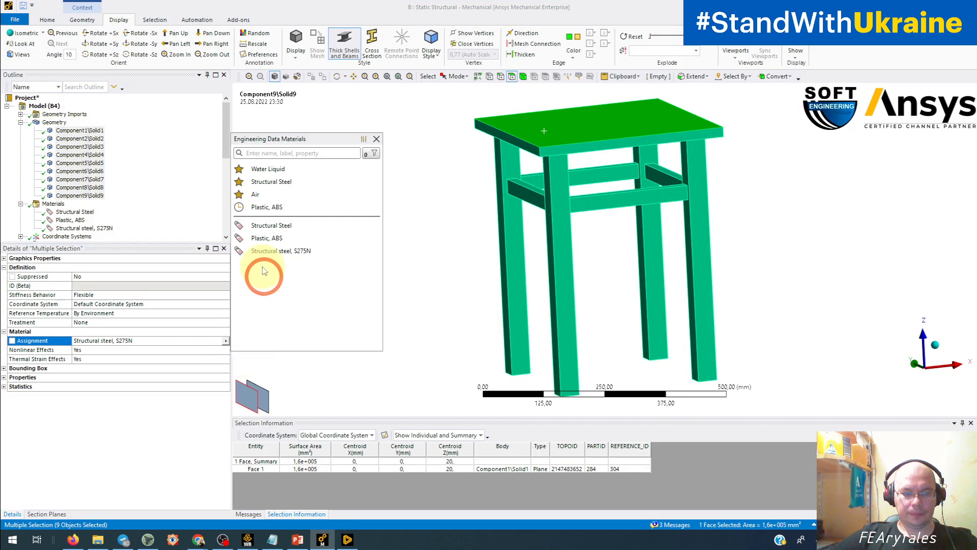
left_click(264, 238)
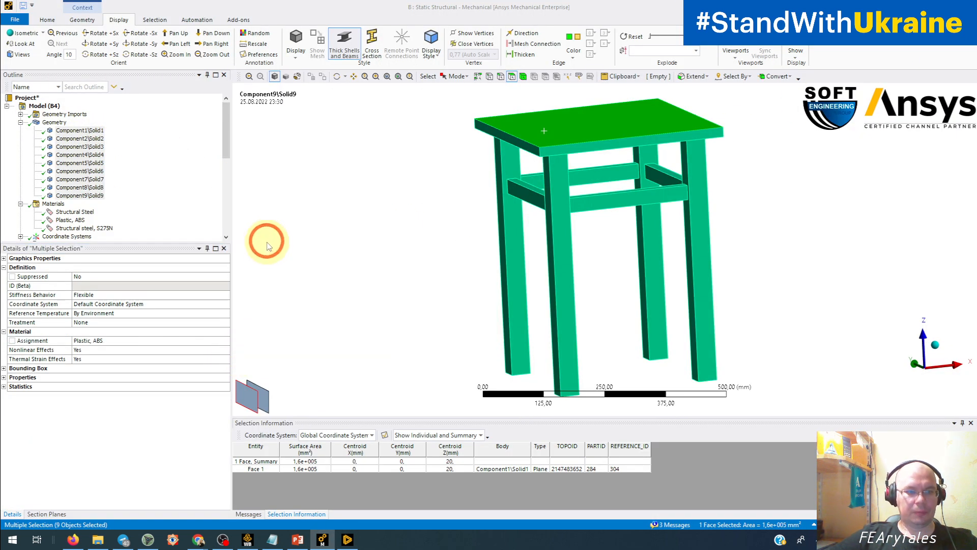
Switch to Discovery and hide every stool part except the seat.
left_click(355, 543)
left_click(487, 188)
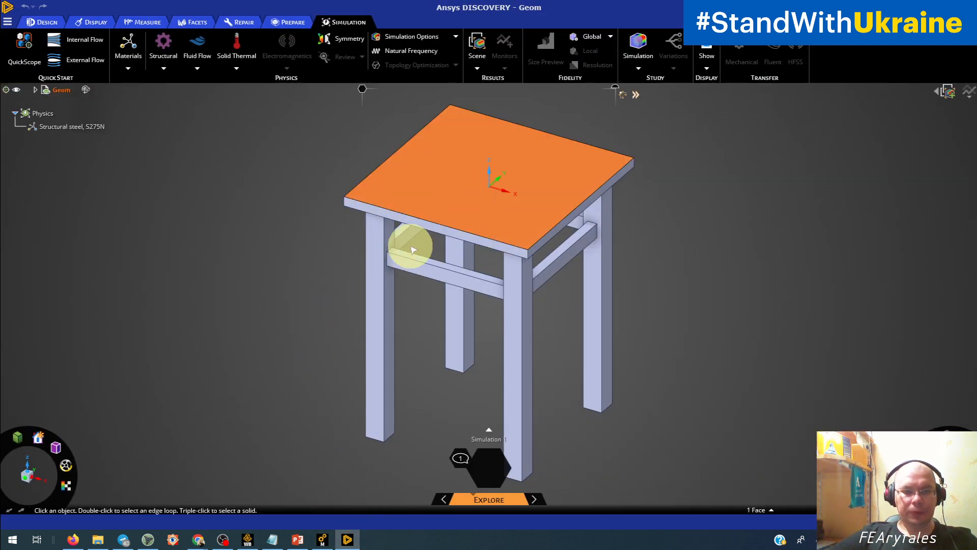
middle_click_drag(458, 283, 478, 201)
right_click(481, 202)
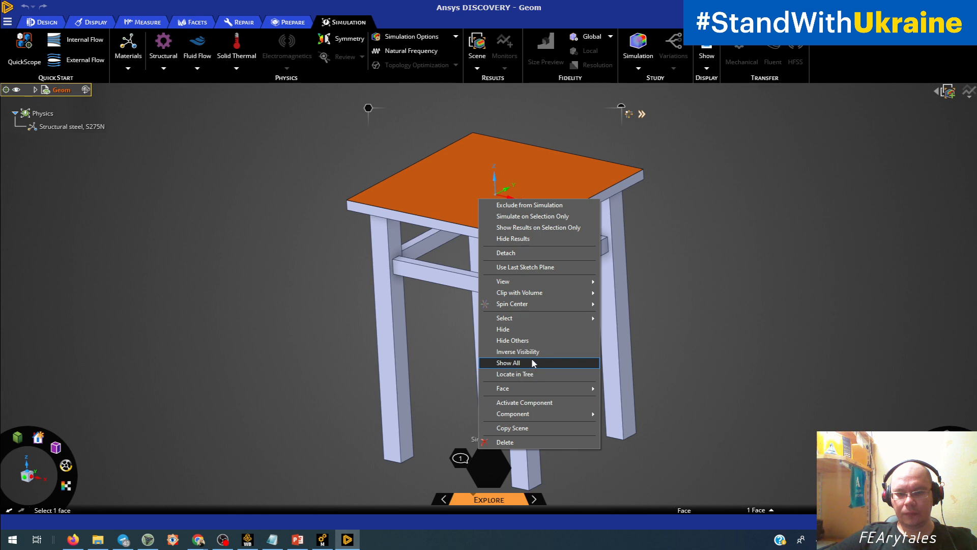
left_click(529, 339)
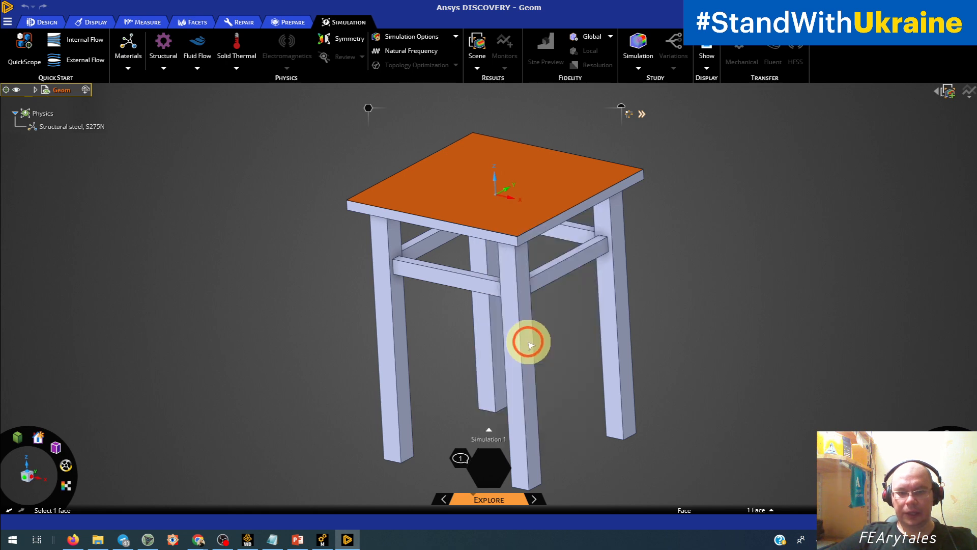
left_click(231, 209)
Try pulling the seat's top face upward with a value of 20 mm, and undo the pull.
left_click(51, 22)
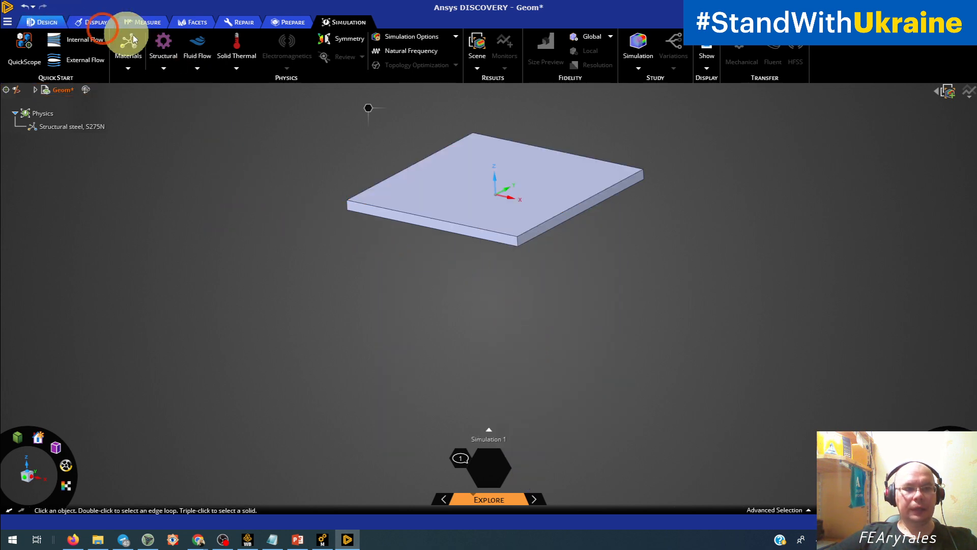
left_click(228, 47)
left_click(416, 153)
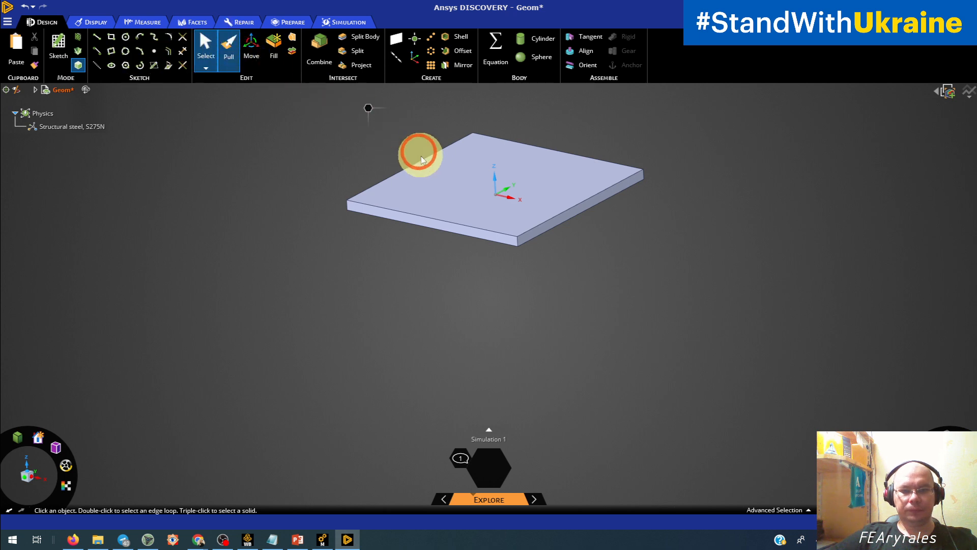
left_click_drag(441, 179, 440, 169)
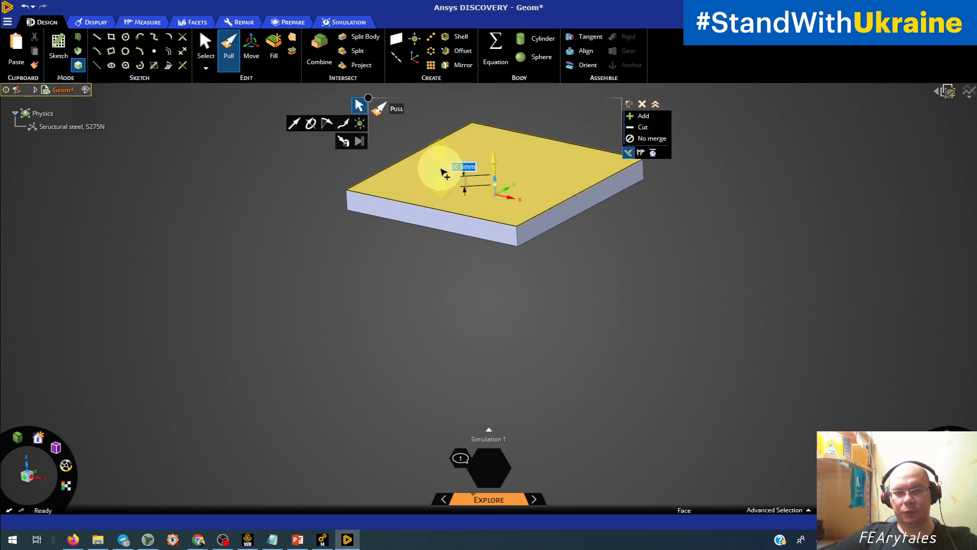
type("20")
key("Return")
key("ctrl+z")
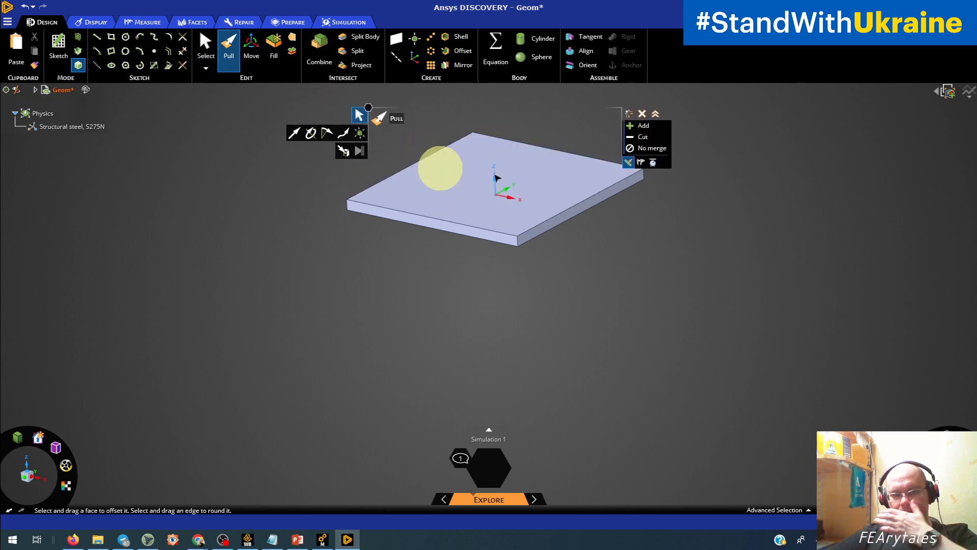
Show all stool parts in Discovery, return to Mechanical, and update the geometry from its source.
right_click(319, 296)
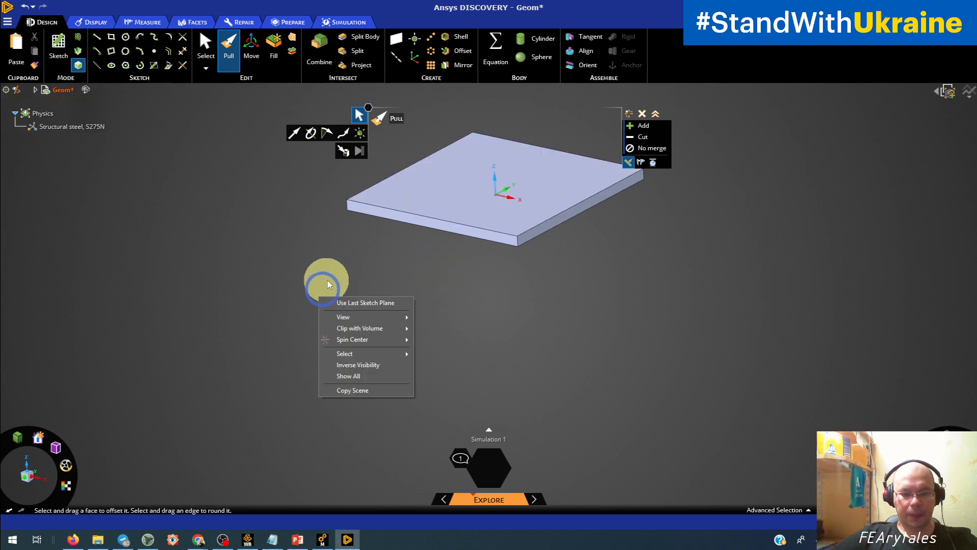
left_click(371, 366)
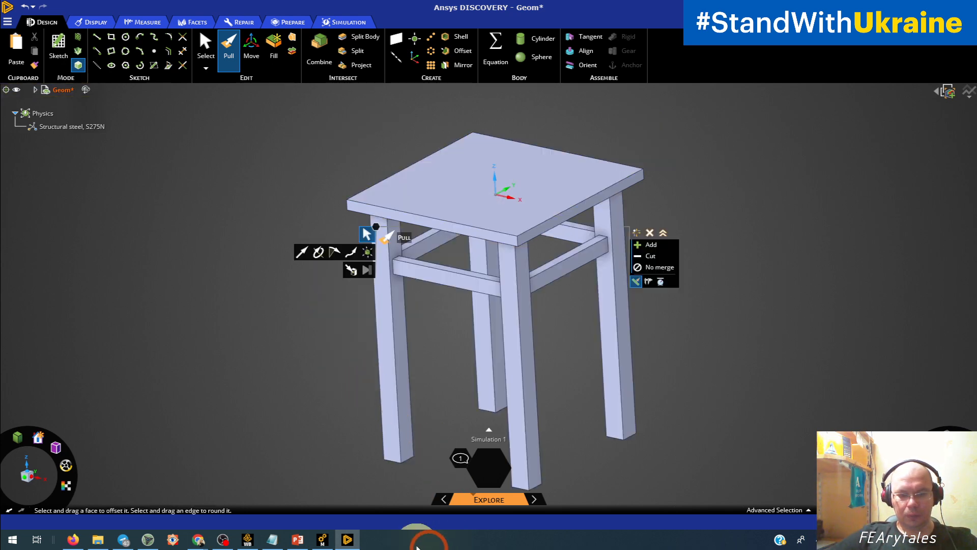
left_click(322, 541)
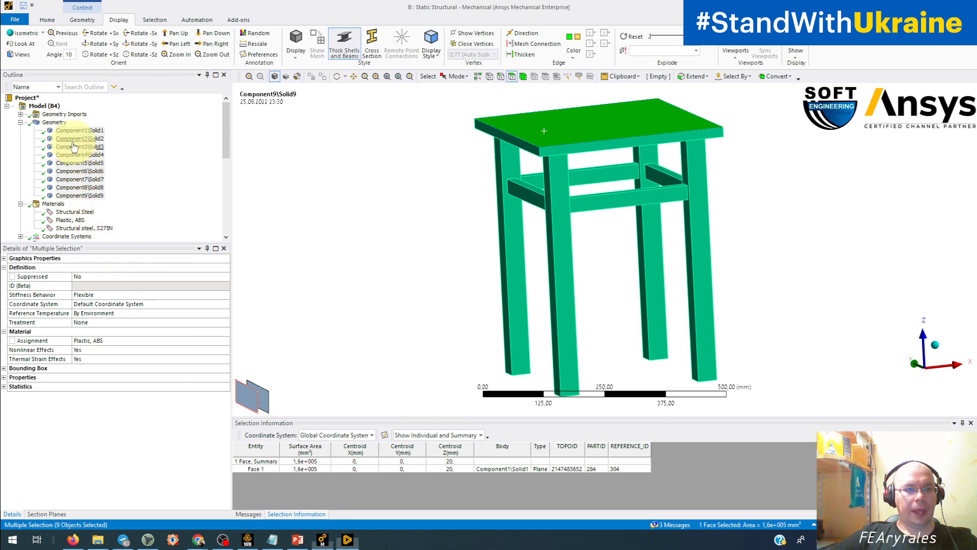
left_click(53, 123)
right_click(53, 125)
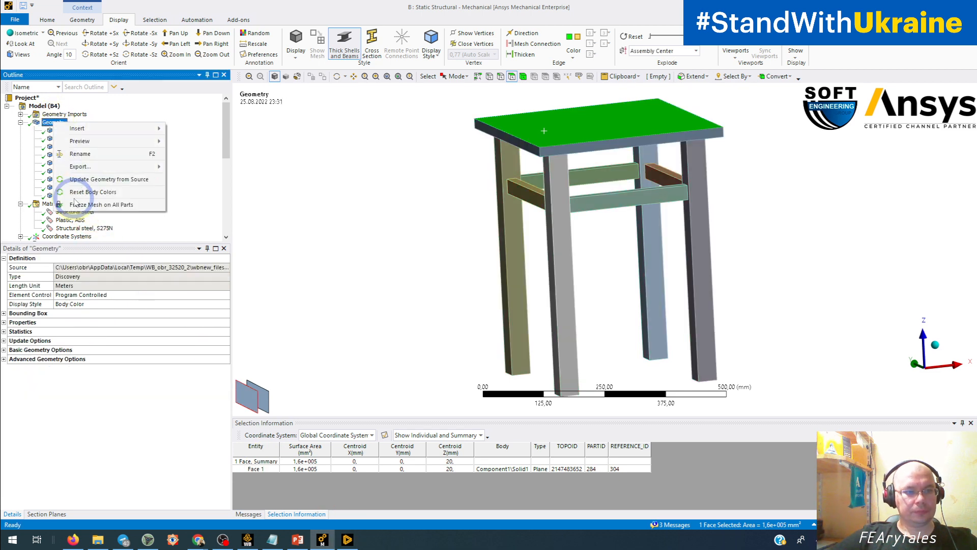
left_click(82, 182)
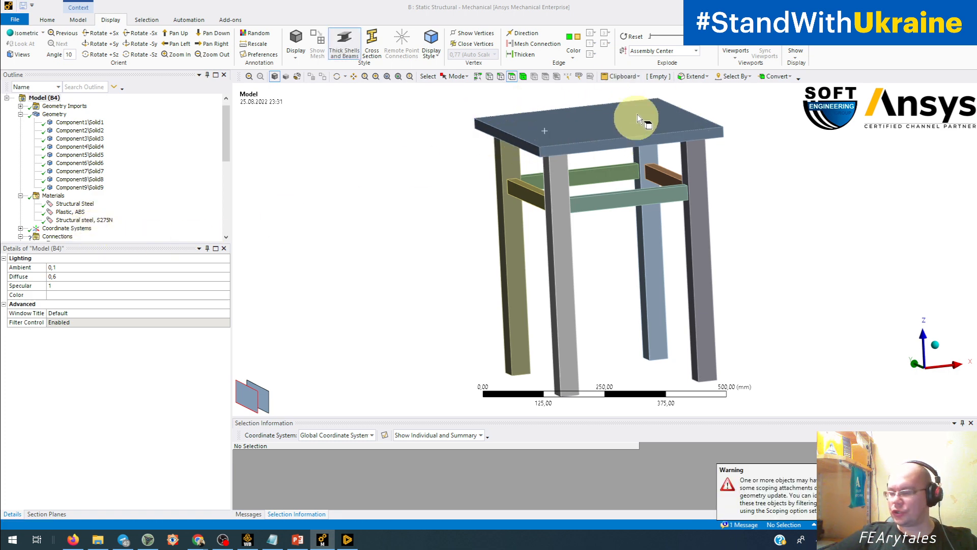
Check the IDs of the seat's top face and the material assignment of all nine solids, Component1\Solid1 to Component9\Solid9.
left_click(569, 125)
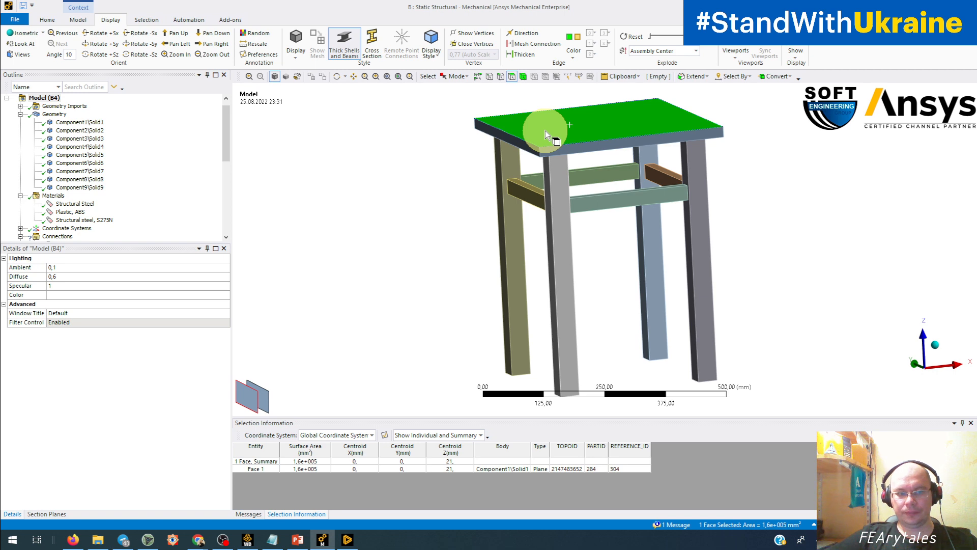
left_click(84, 123)
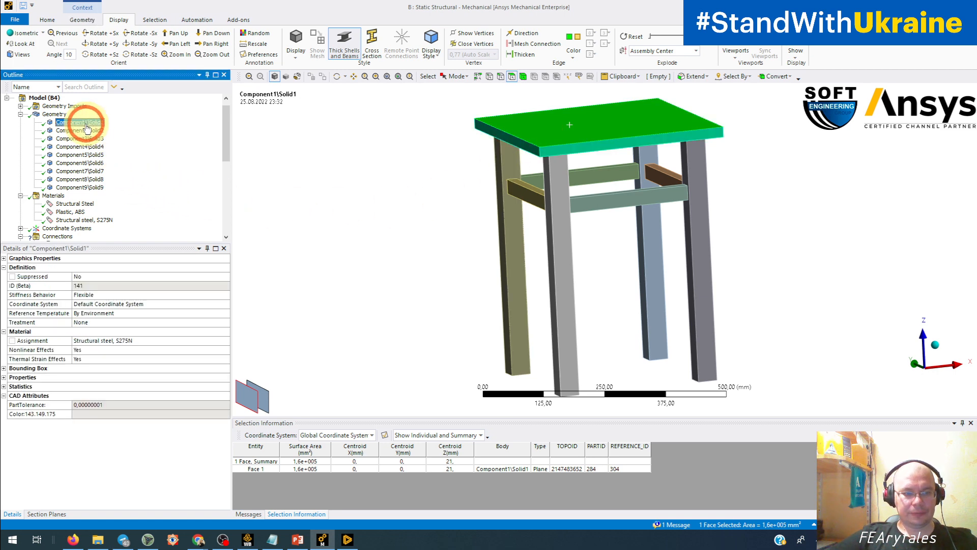
left_click_drag(86, 127, 82, 189)
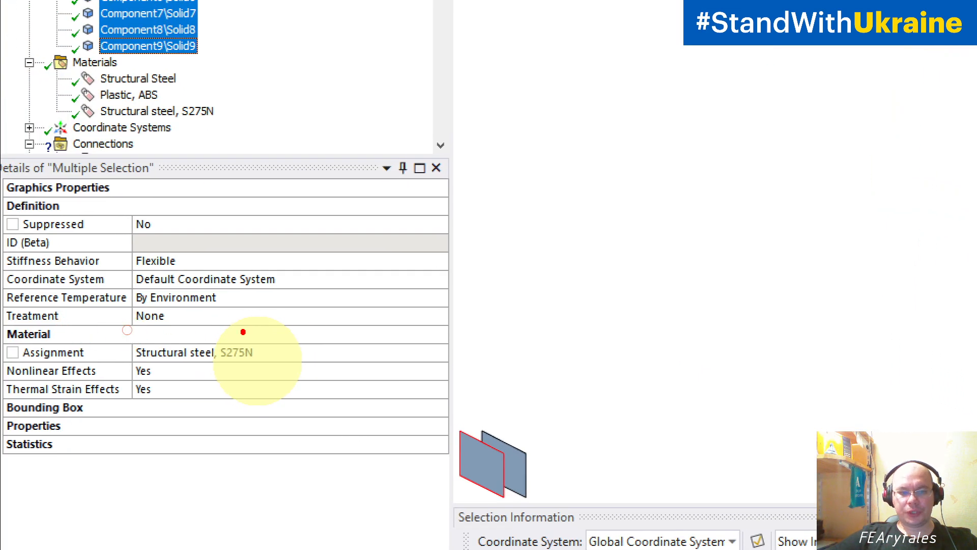
mouse_move(243, 332)
left_mouse_down()
mouse_move(87, 359)
mouse_move(235, 383)
mouse_move(249, 317)
mouse_move(240, 317)
left_mouse_up()
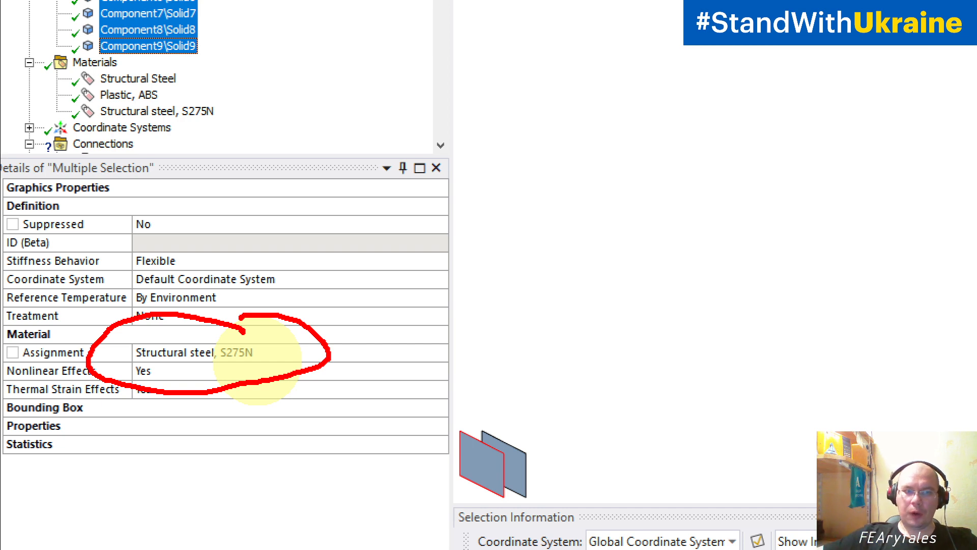
key("Escape")
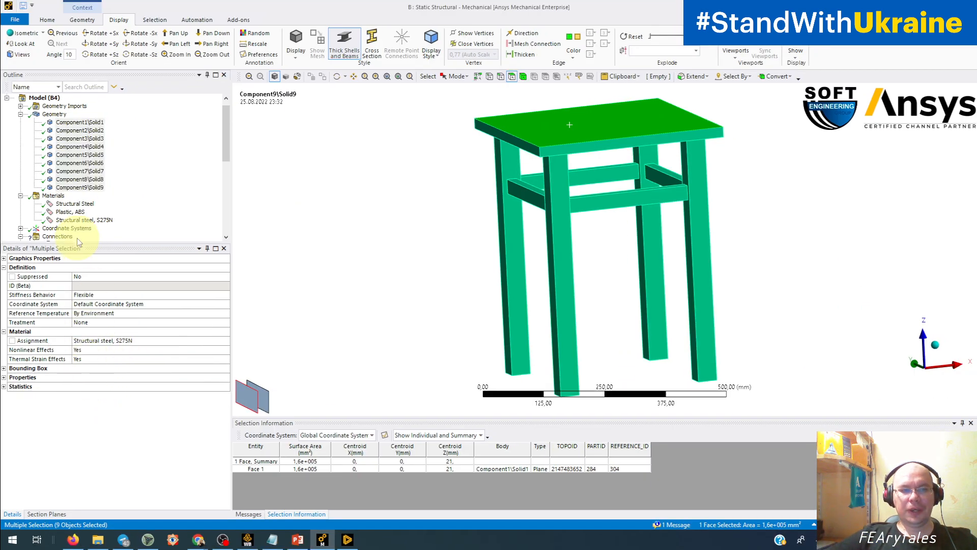
Compare the properties and assigned bodies of Plastic, ABS, Structural steel, S275N and Structural Steel, with a glance at the stool in Discovery.
left_click(77, 212)
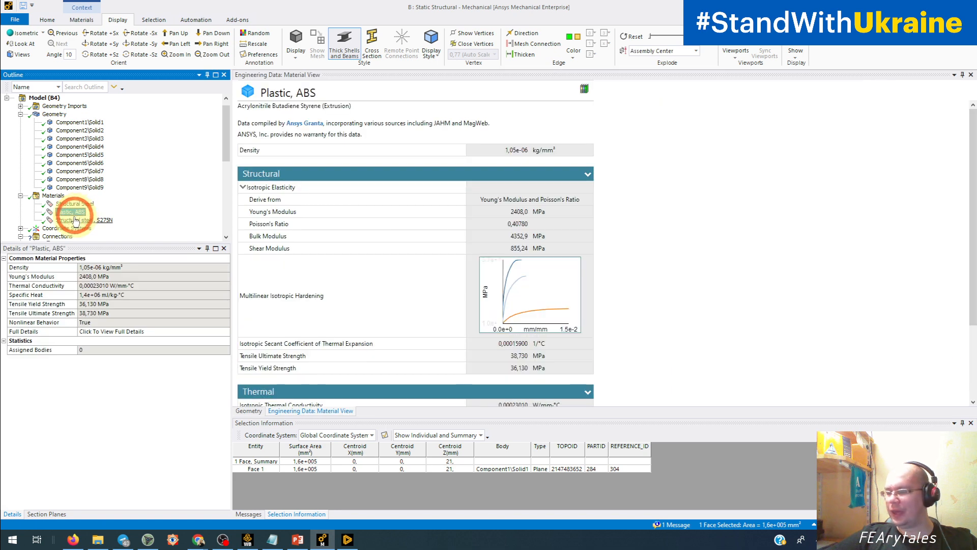
left_click(86, 220)
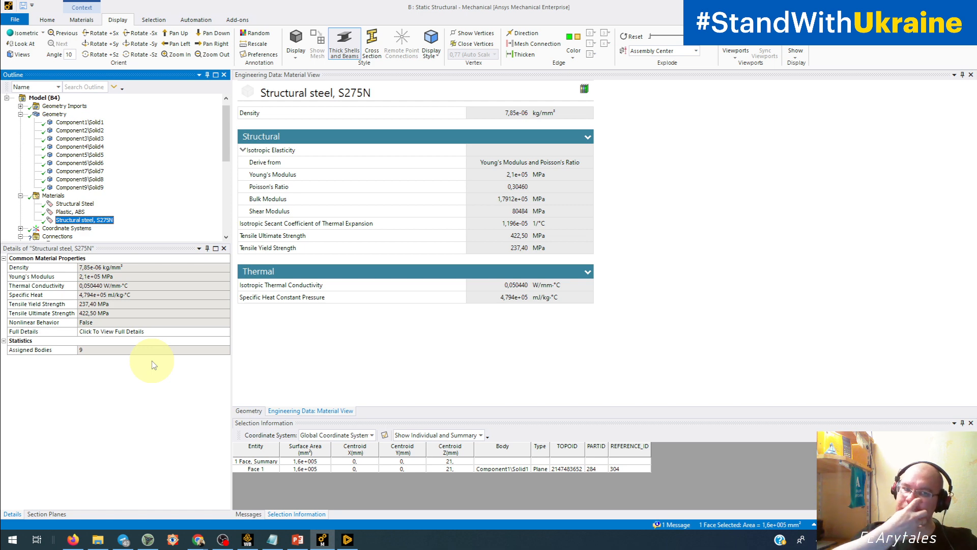
left_click(348, 539)
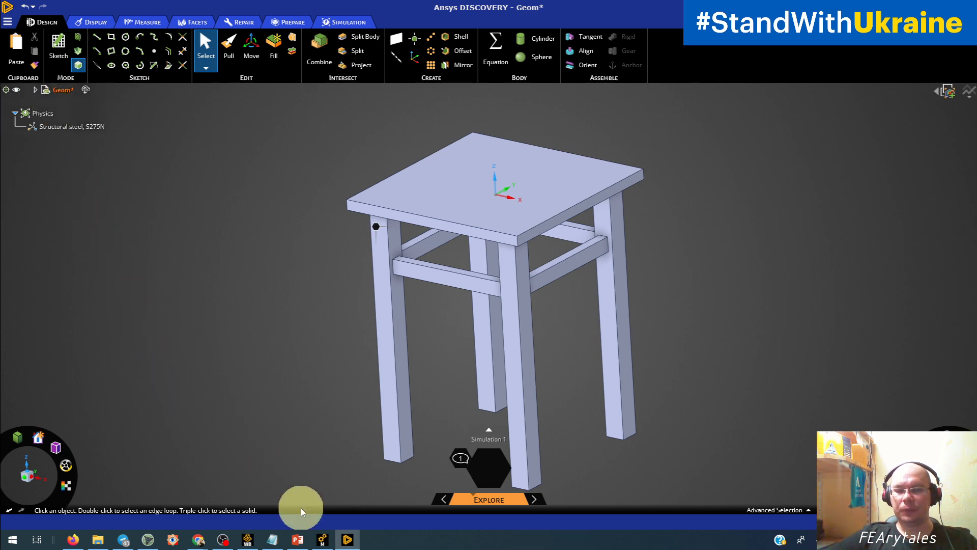
left_click(348, 539)
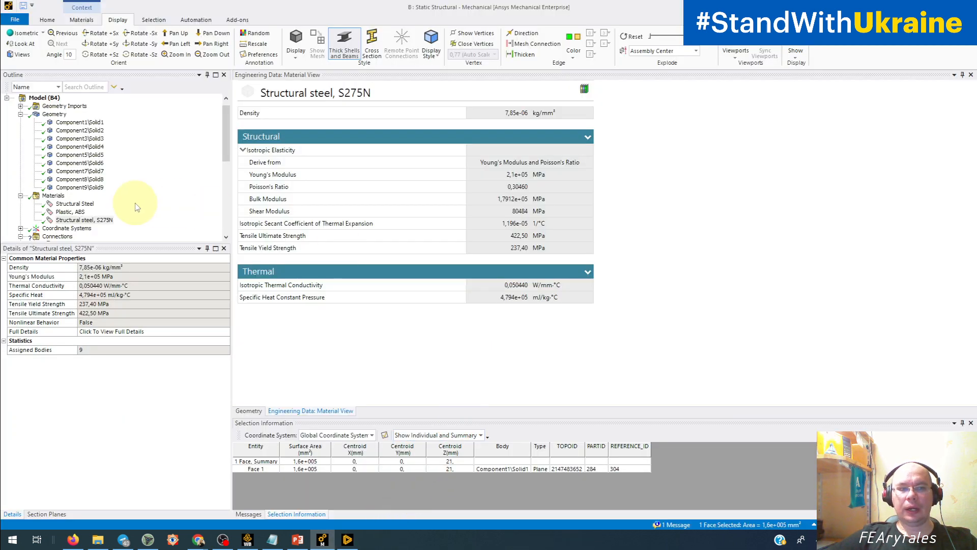
left_click(75, 204)
Examine the Force load's geometry scope and components under Static Structural, and look over the stool model.
scroll(71, 208, "down", 5)
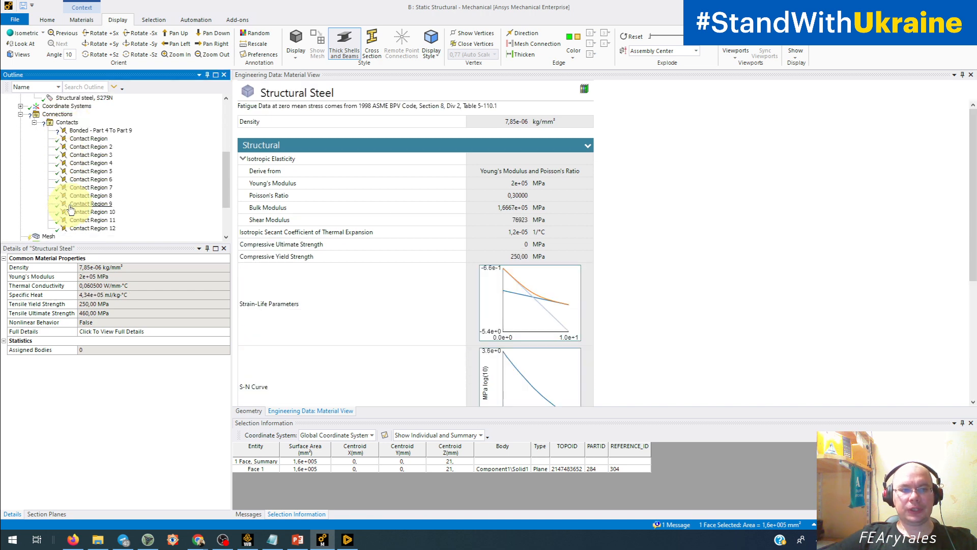
scroll(71, 209, "down", 3)
left_click(63, 196)
left_click(376, 347)
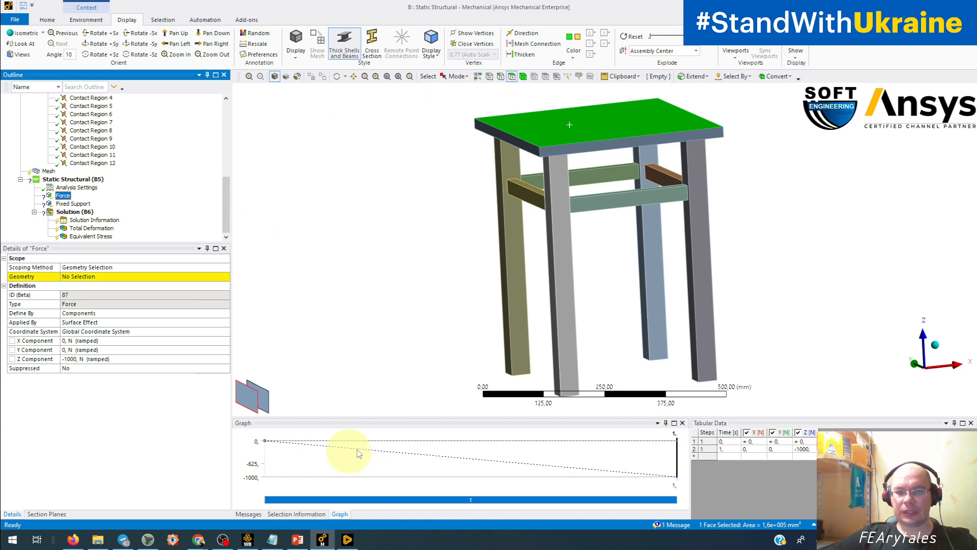
middle_click_drag(579, 375, 523, 369, "ctrl")
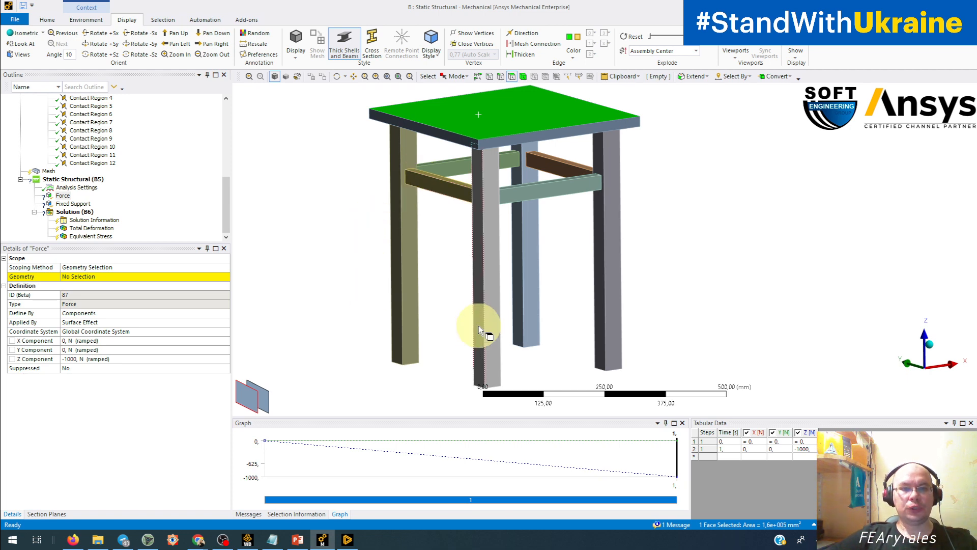
middle_click_drag(500, 271, 510, 325, "ctrl")
scroll(482, 307, "up", 3)
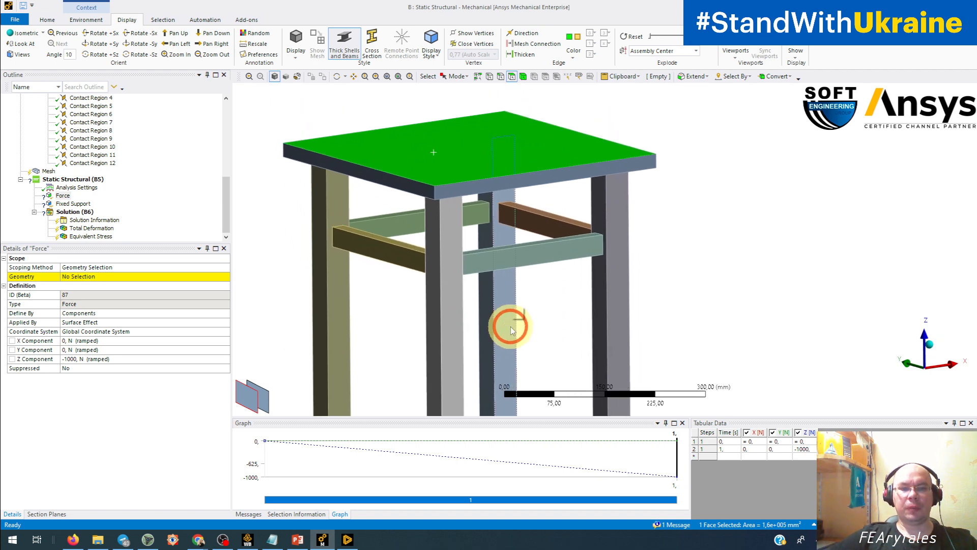